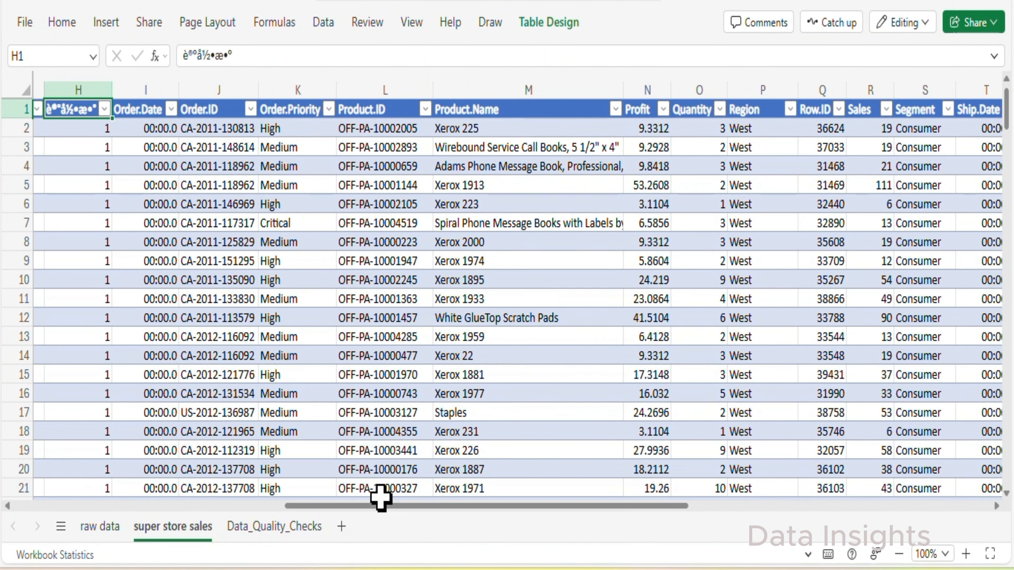
Delete the column with the garbled header between Market and Order.Date on the super store sales sheet.
drag(381, 507, 319, 507)
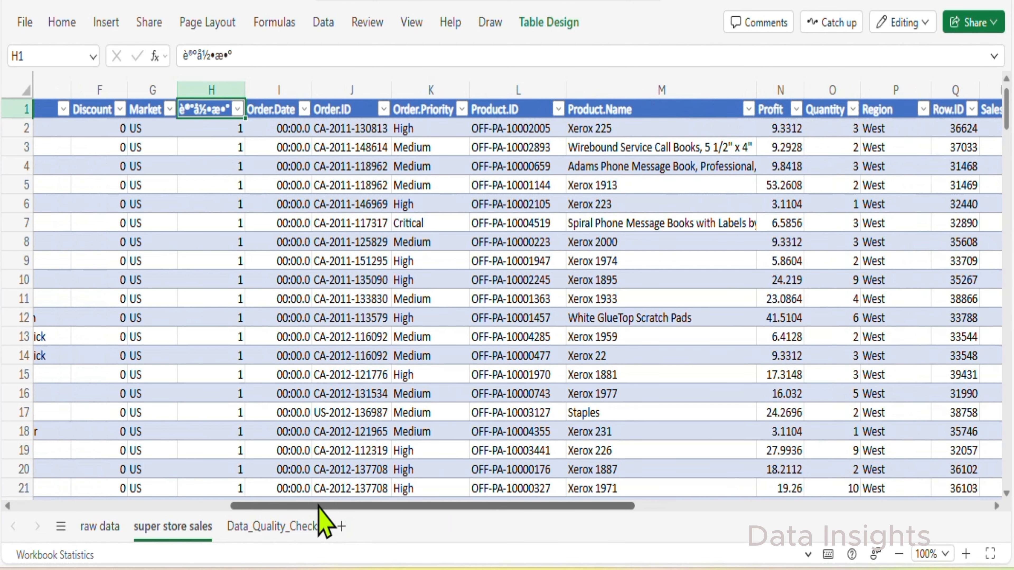
drag(318, 506, 211, 166)
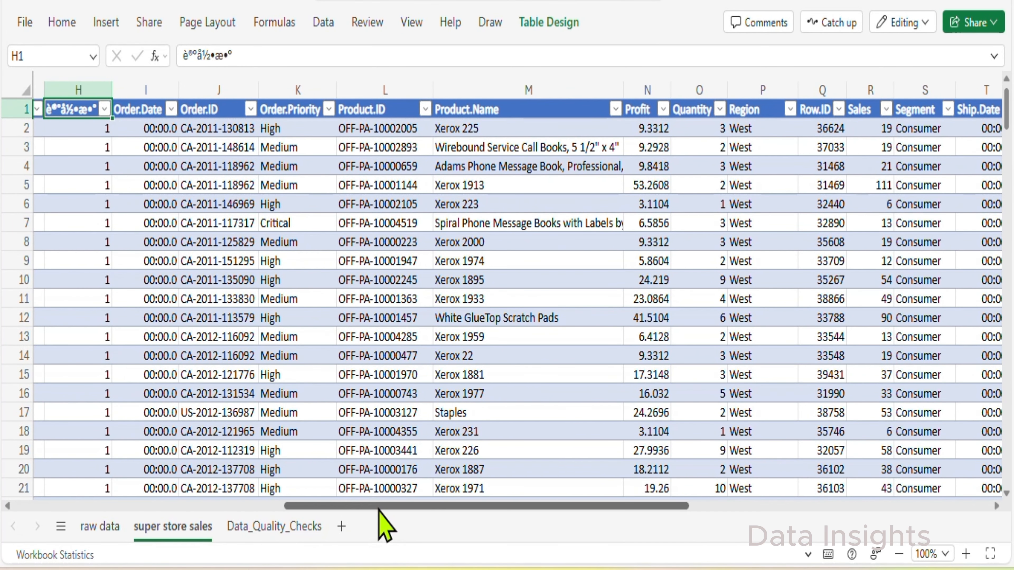
drag(379, 508, 184, 229)
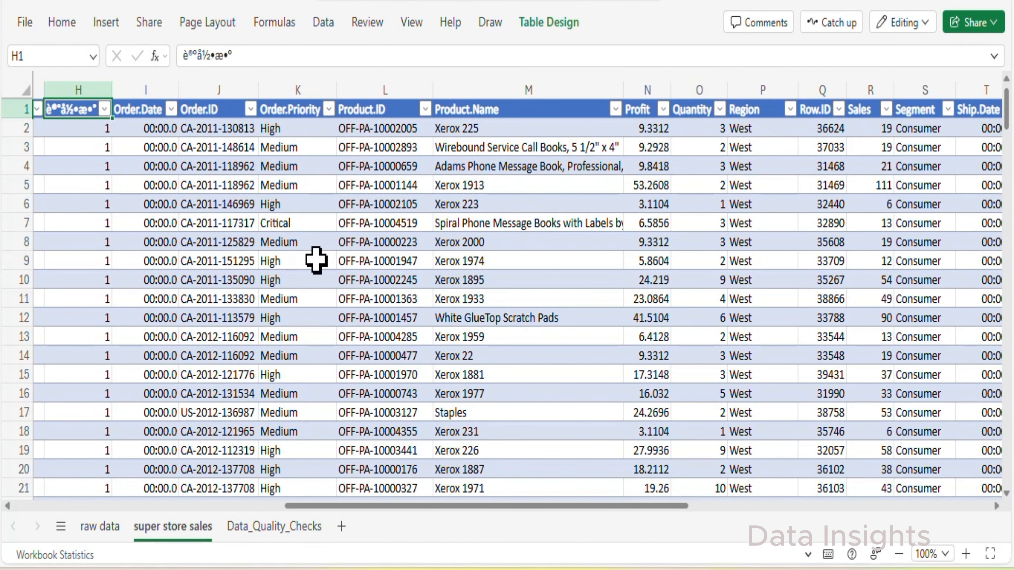
drag(378, 508, 217, 507)
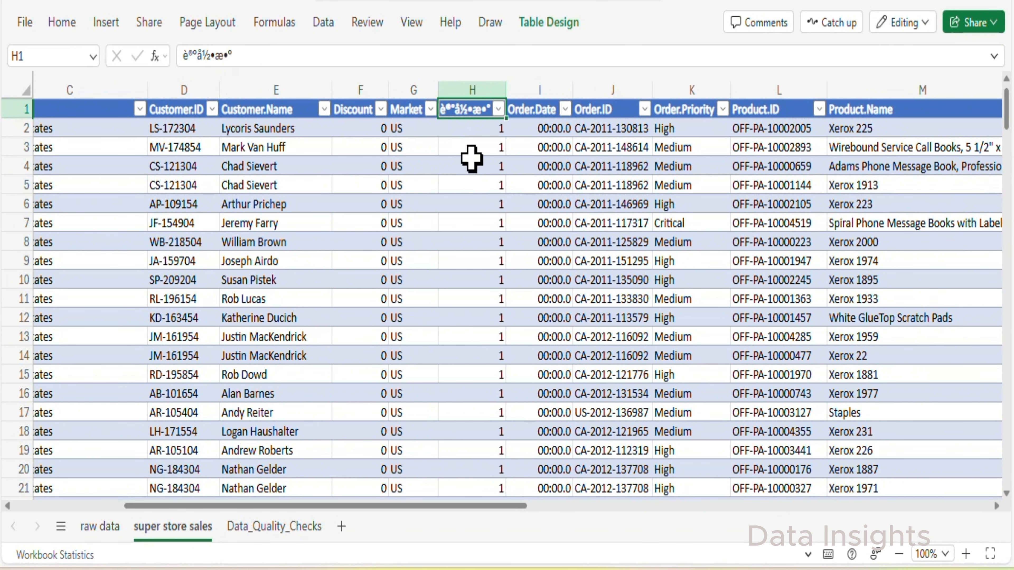
click(471, 91)
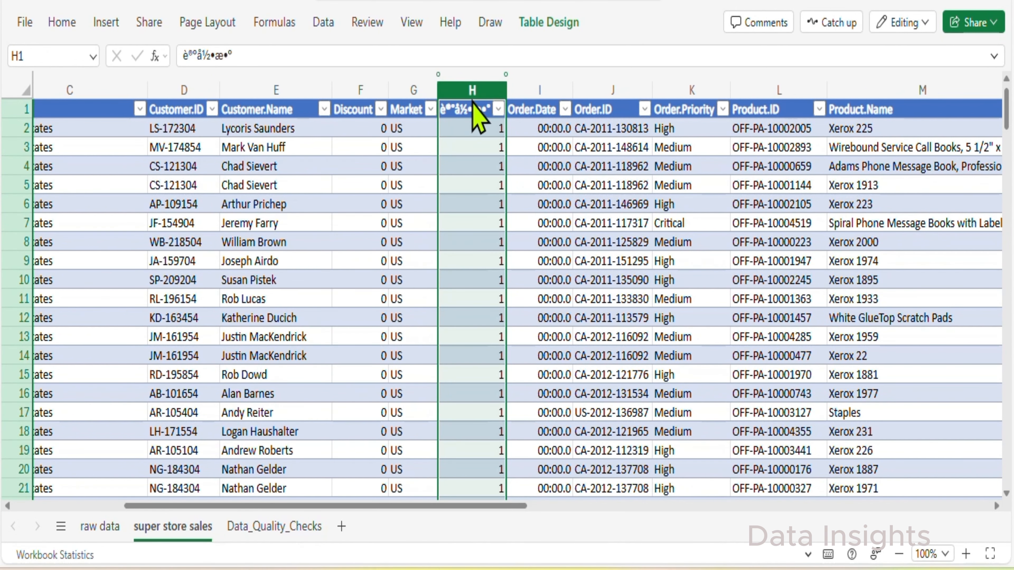
right_click(475, 103)
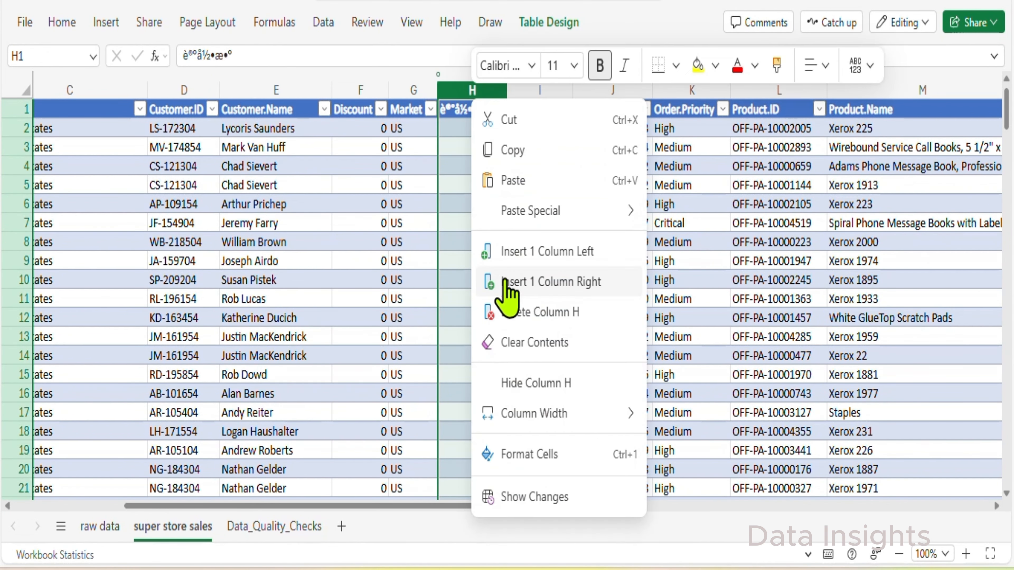
click(519, 320)
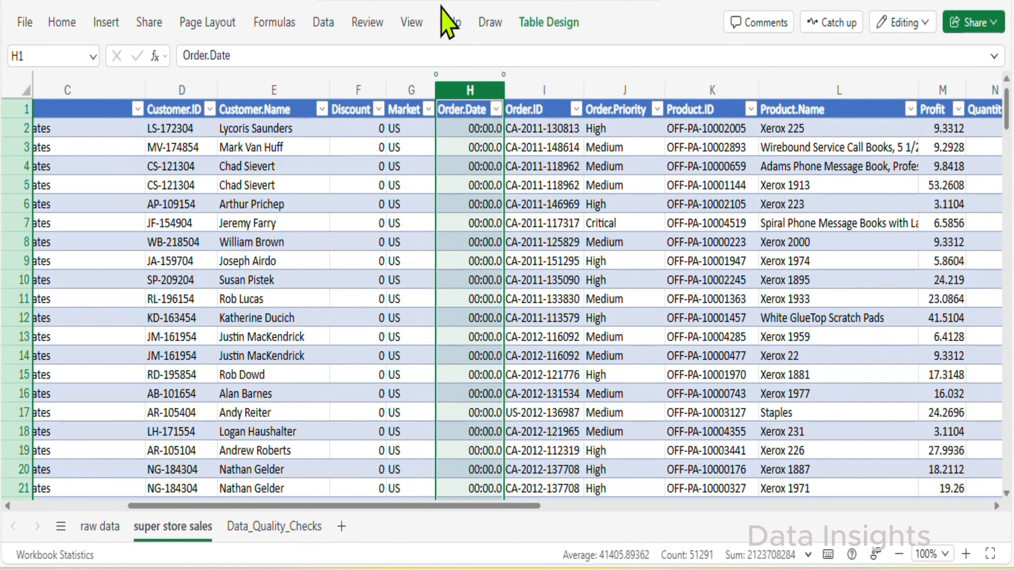
Apply the custom number format m/d/yyyy h:mm to all Order.Date values and check the dates down the column.
click(472, 134)
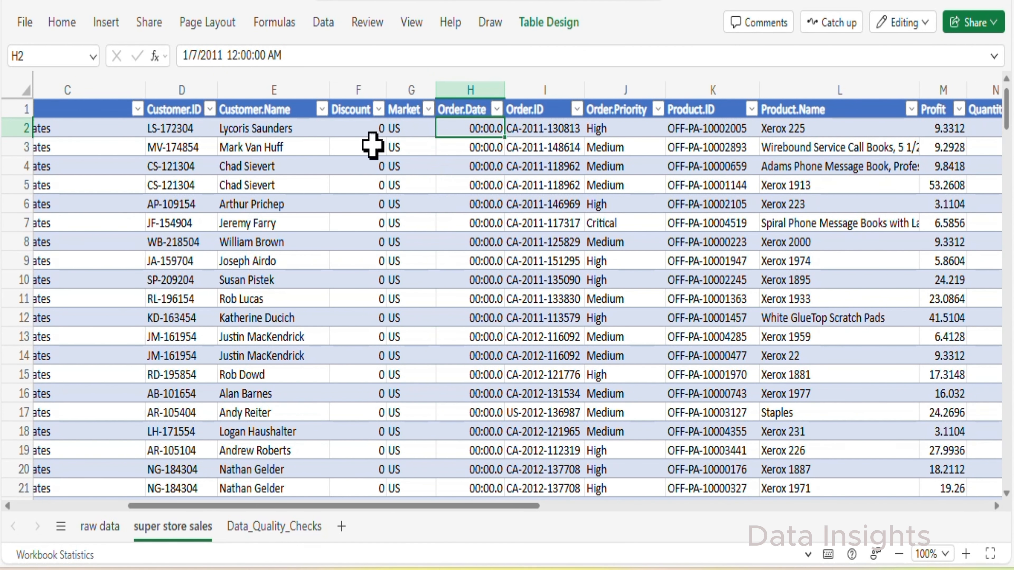
click(463, 142)
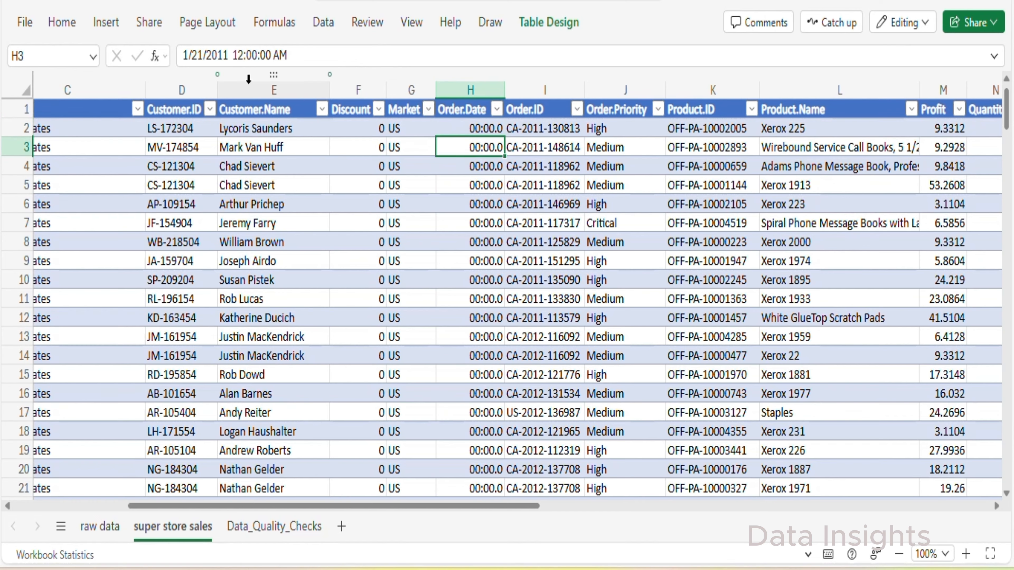
click(477, 130)
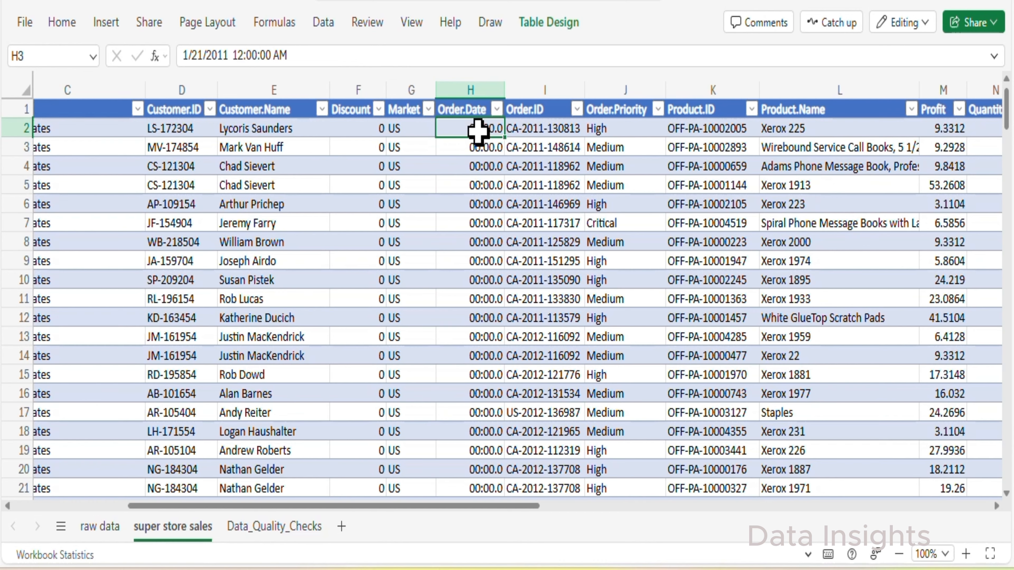
click(470, 98)
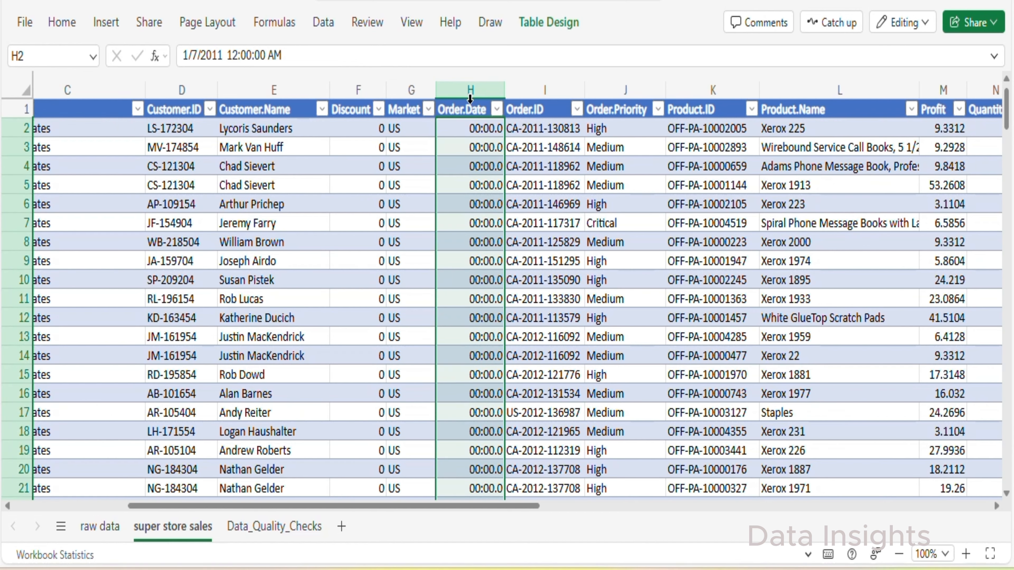
click(61, 22)
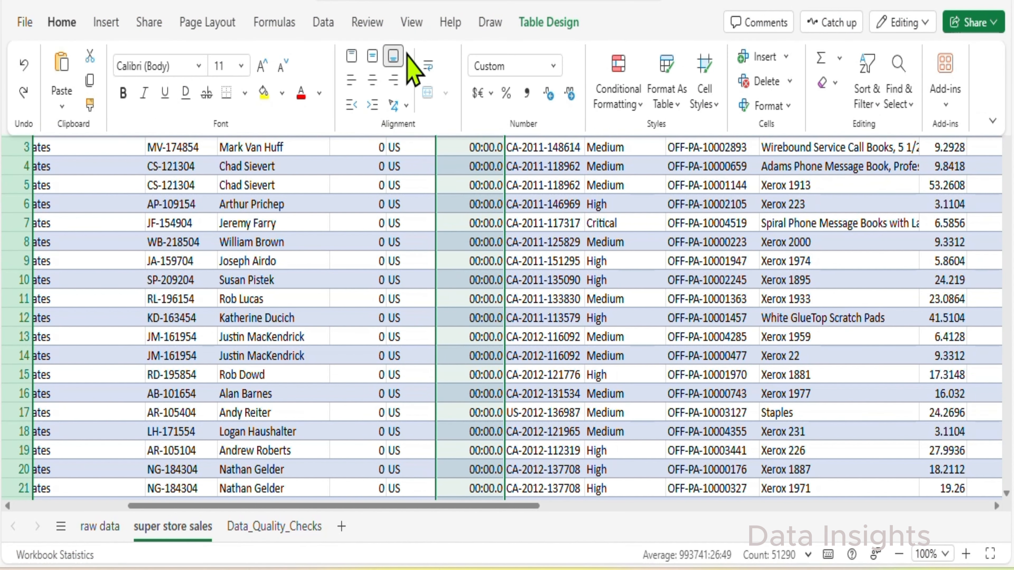
click(553, 66)
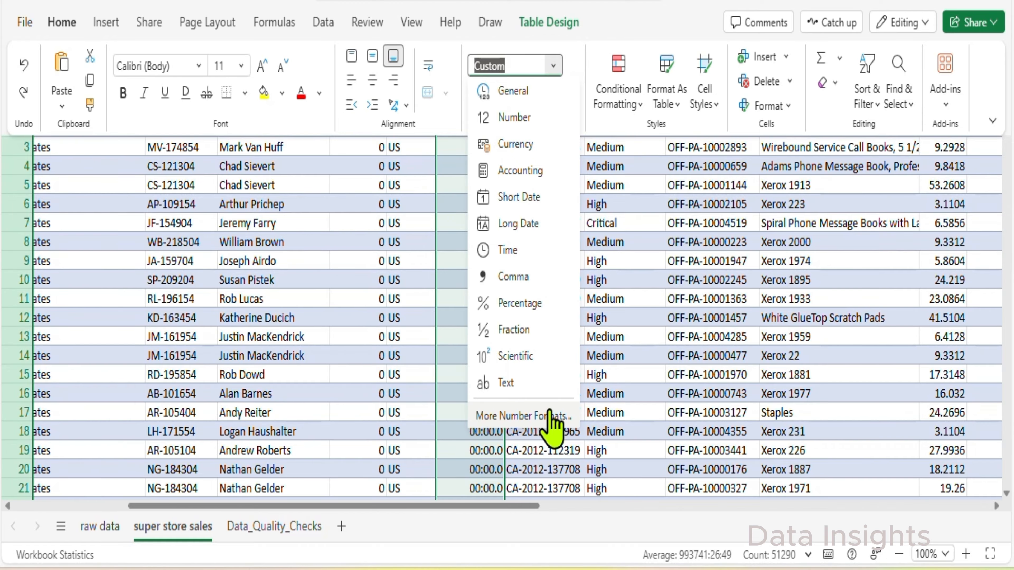
click(522, 416)
scroll(878, 359, down, 10)
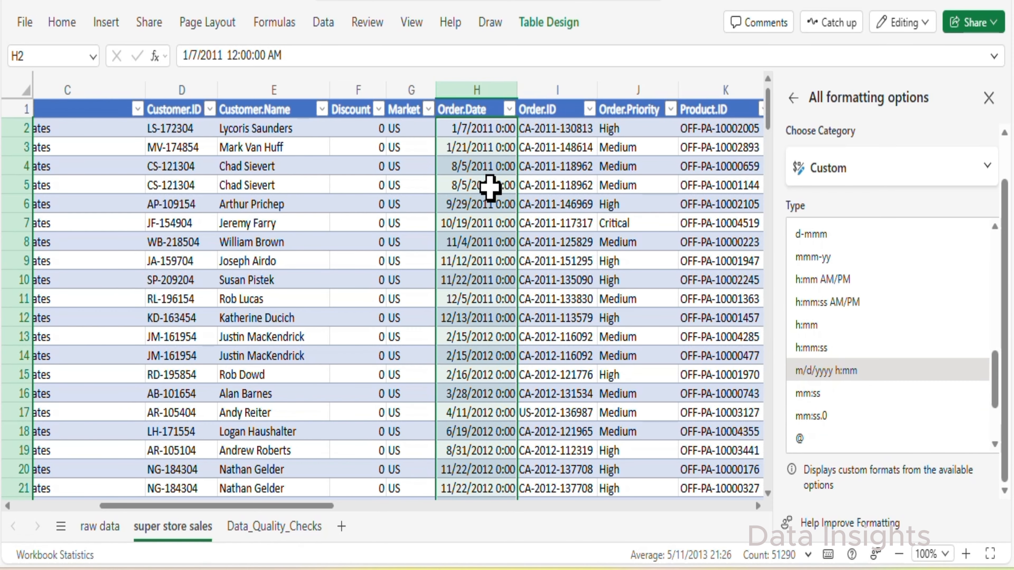
scroll(505, 384, down, 3)
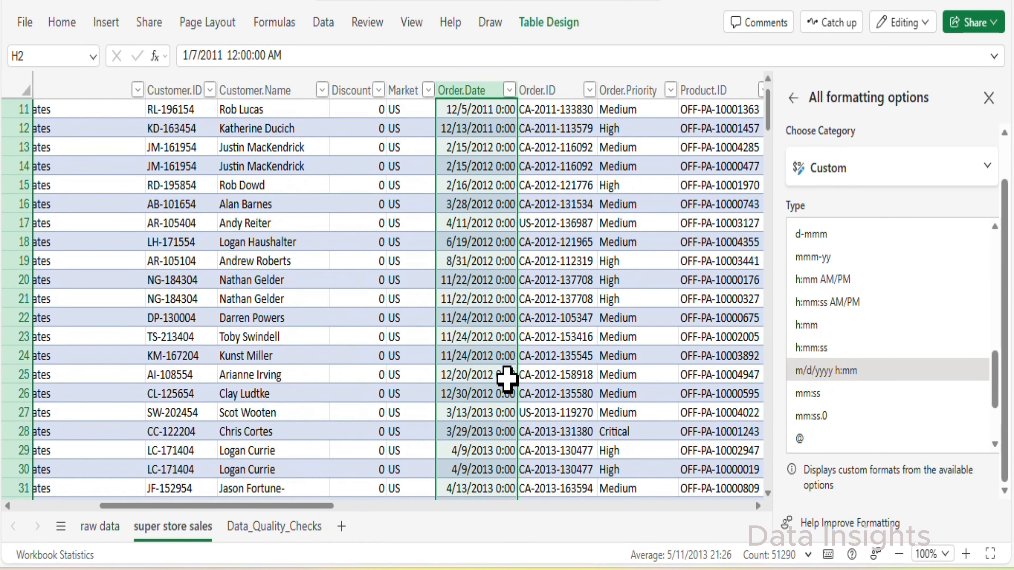
scroll(504, 327, down, 2)
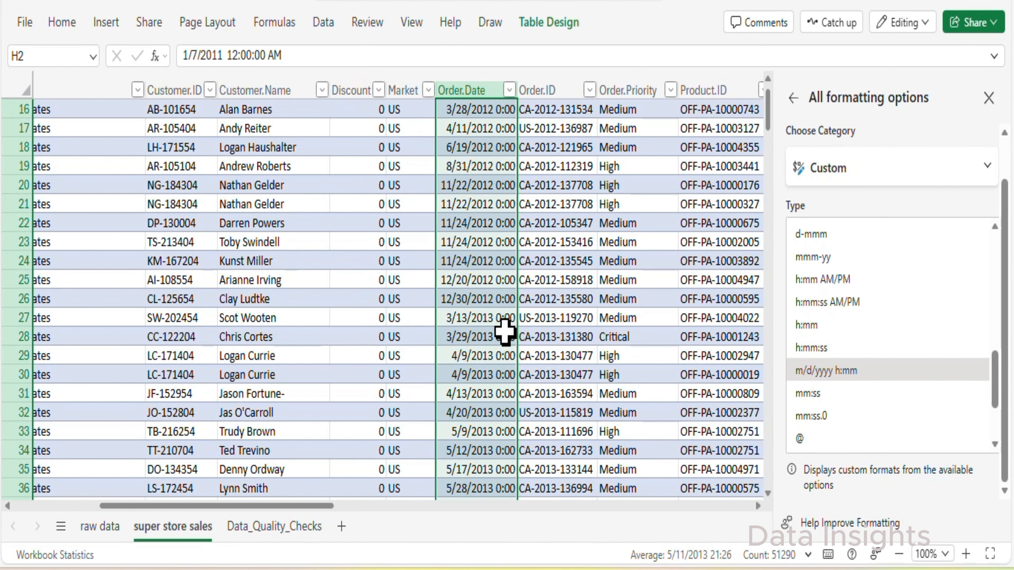
scroll(505, 332, up, 5)
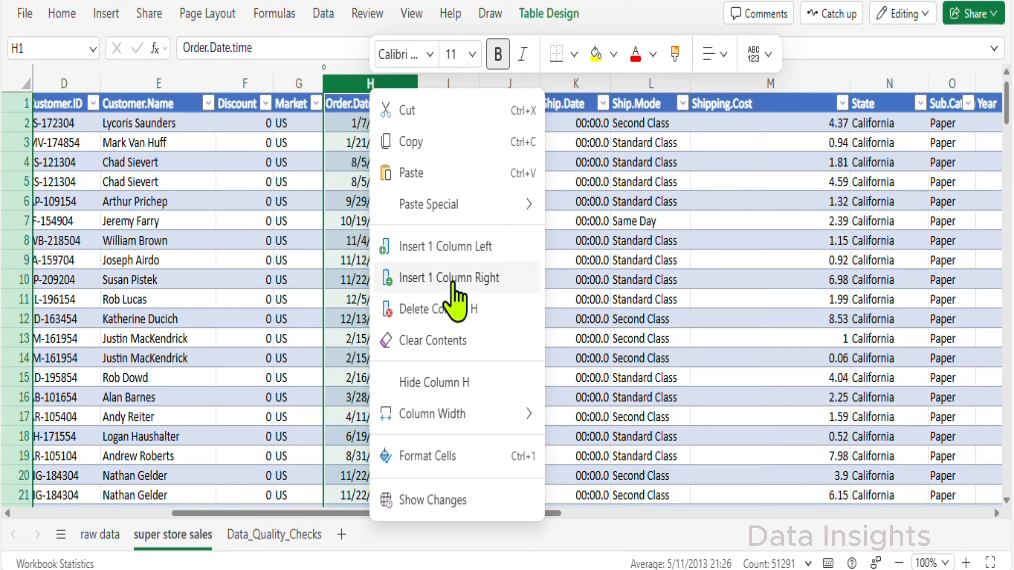
Insert one column to the right of Order.Date.time and give it the header order.date.
click(460, 300)
click(459, 112)
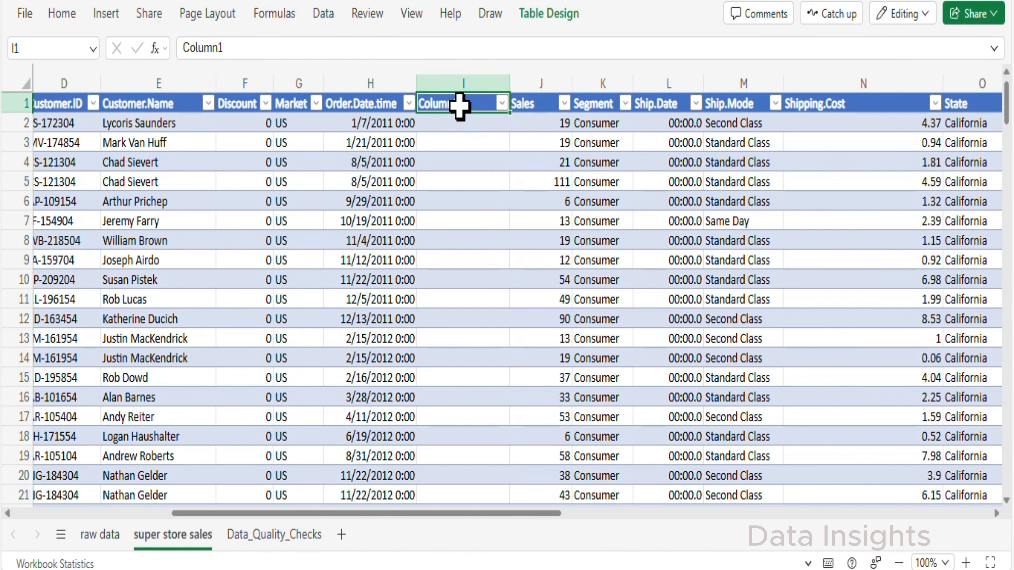
double_click(459, 105)
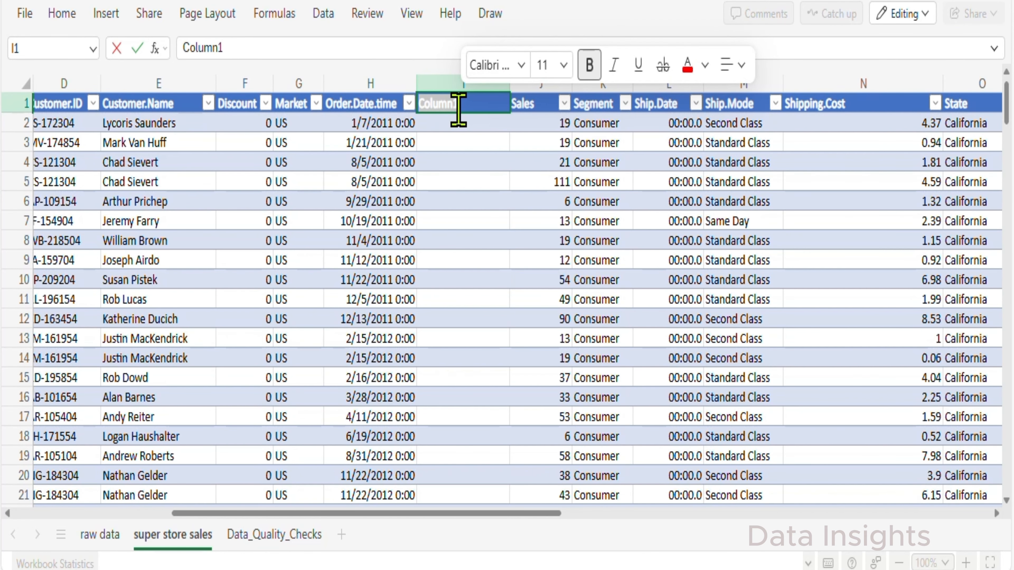
text(order)
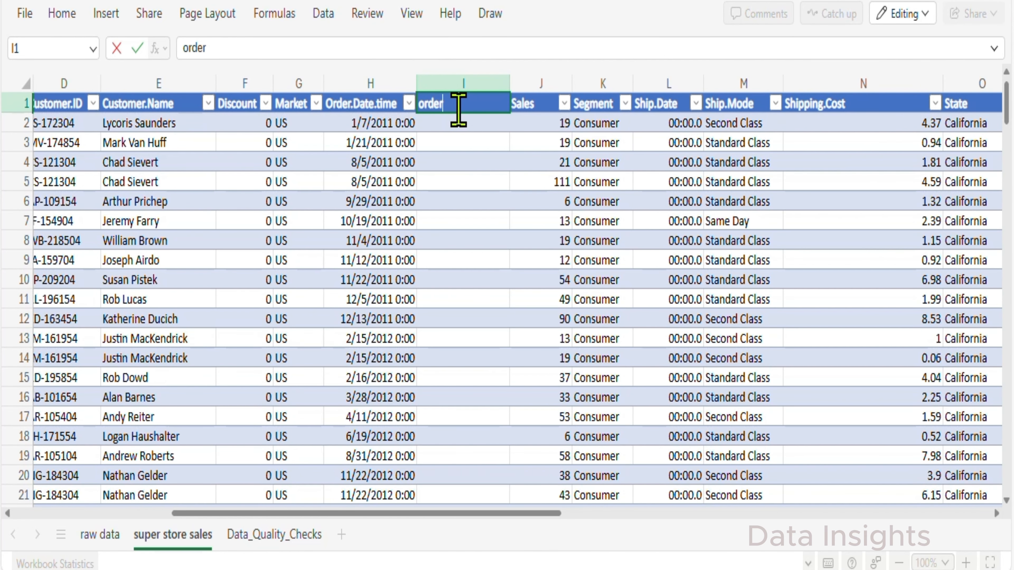
text(.date)
Fill the order.date column with the formula =INT(Table1[@[Order.Date.time]]), entered in cell I2.
click(465, 124)
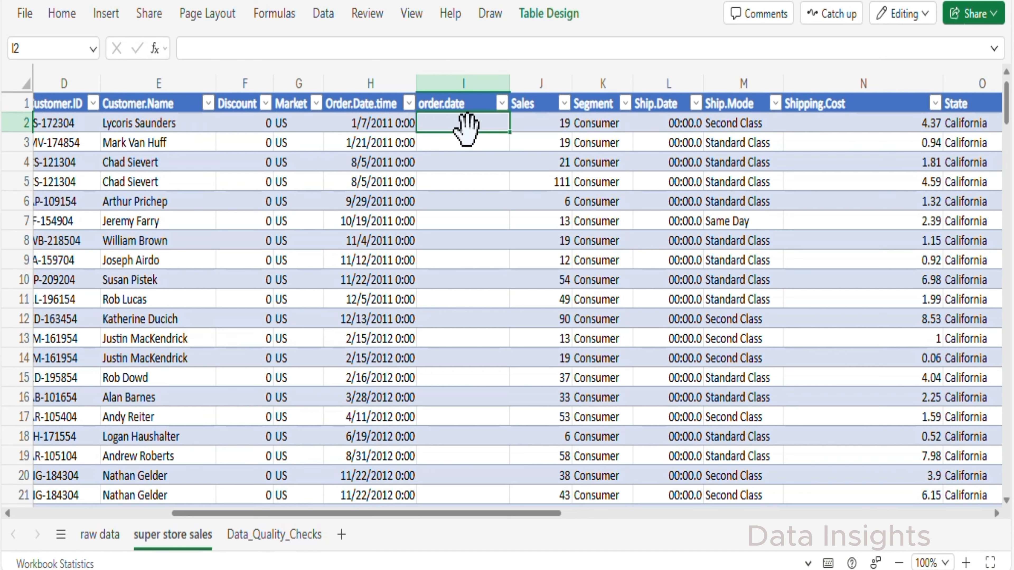
text(=int)
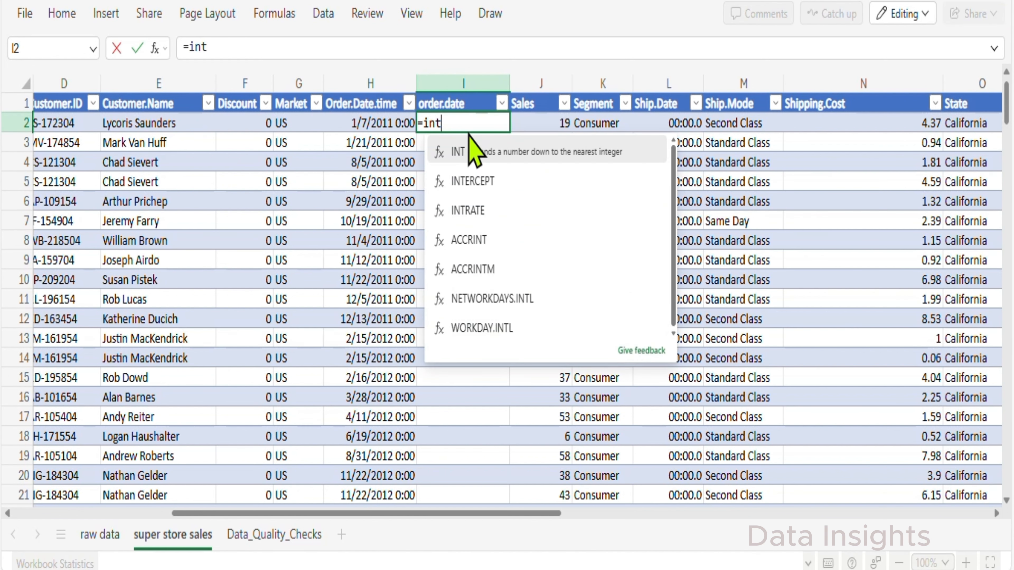
key(Tab)
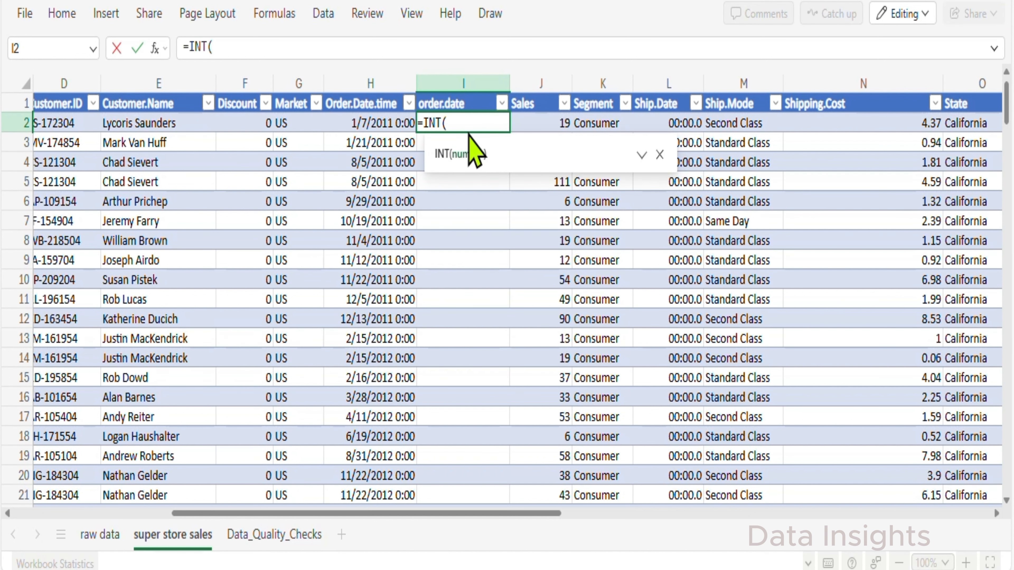
click(404, 123)
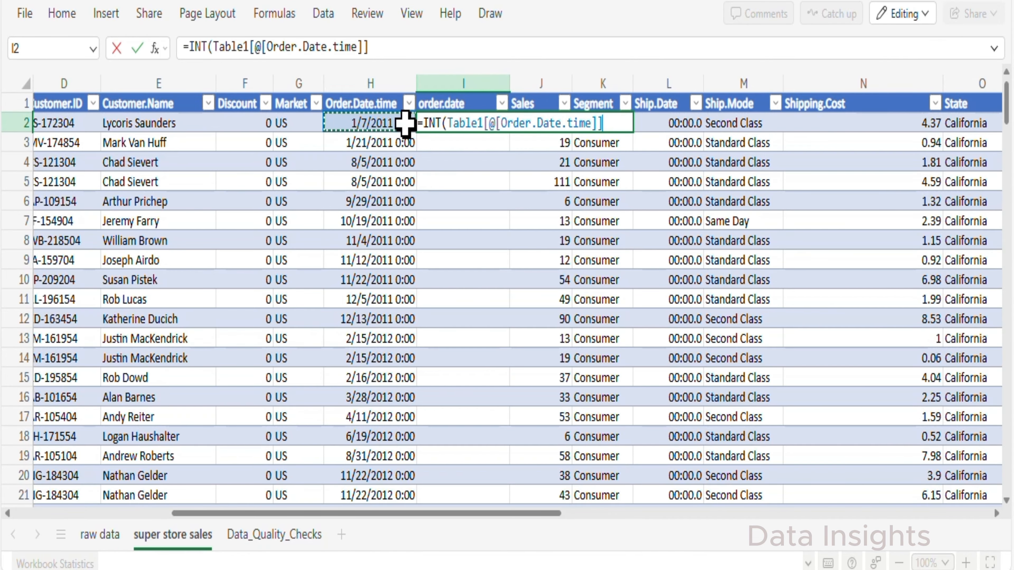
text())
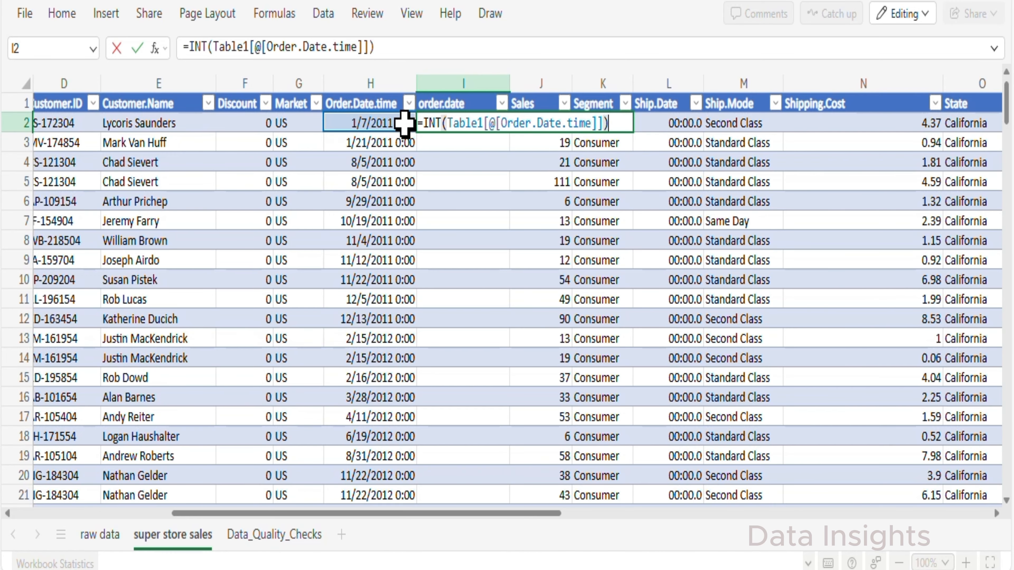
key(Return)
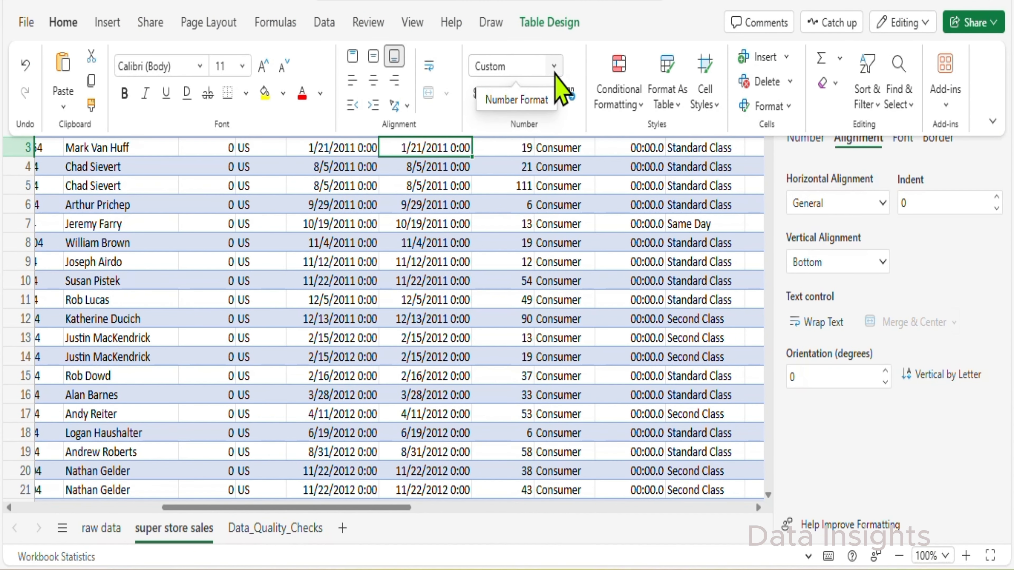
Apply the custom number format m/d/yyyy to the whole date column I and close the formatting options.
click(554, 67)
click(524, 417)
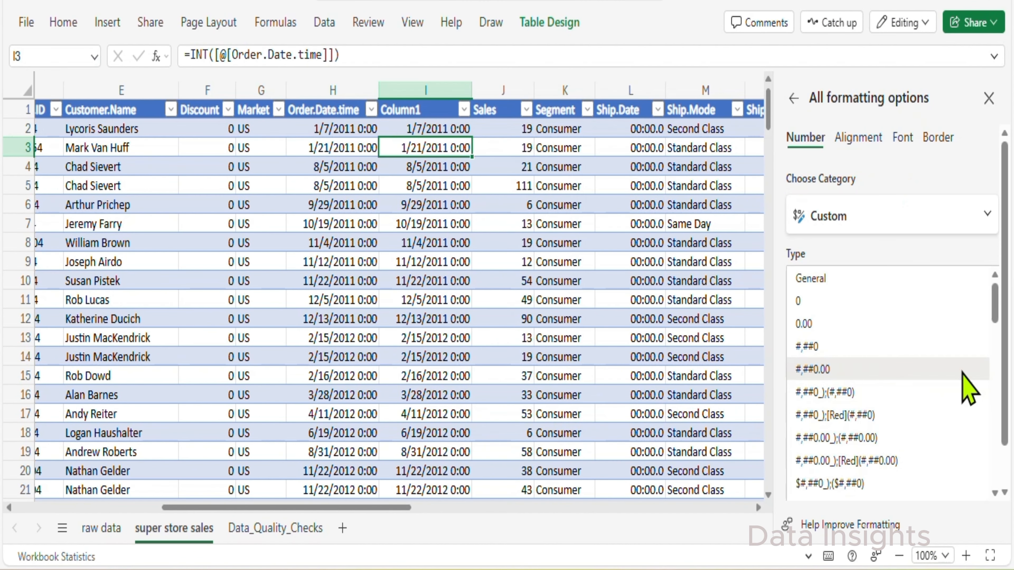
scroll(962, 379, down, 6)
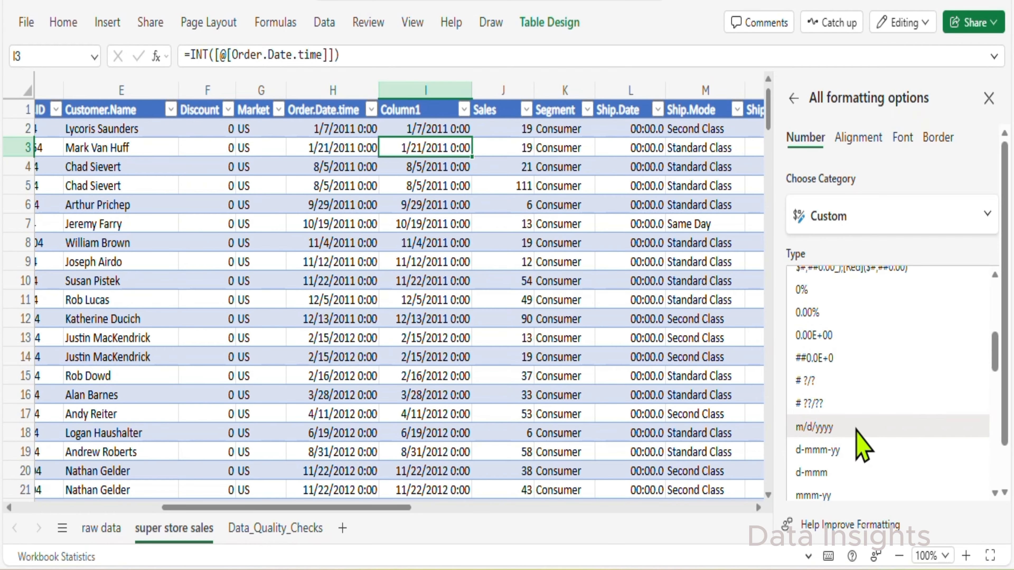
click(856, 428)
click(430, 96)
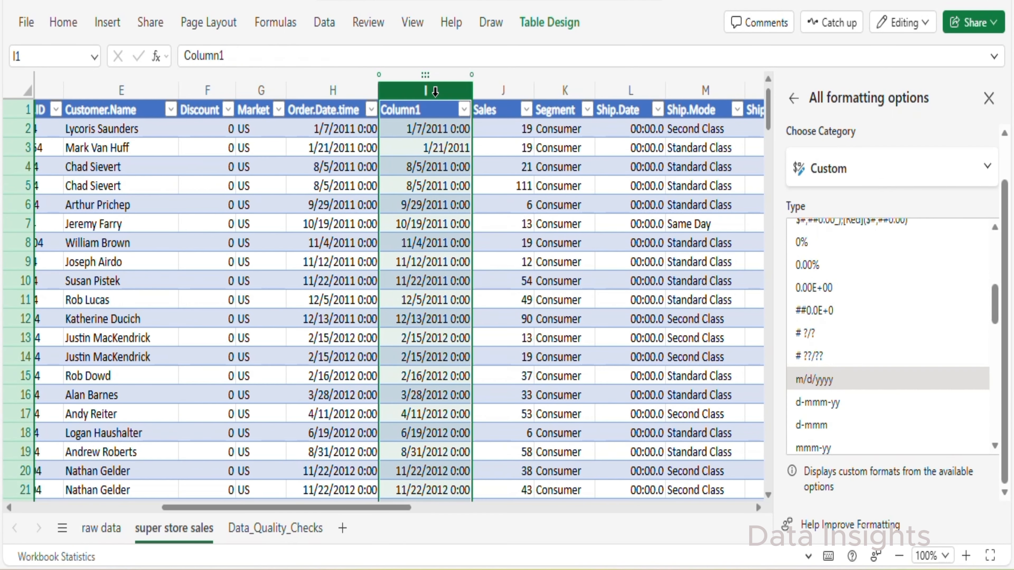
scroll(896, 459, down, 6)
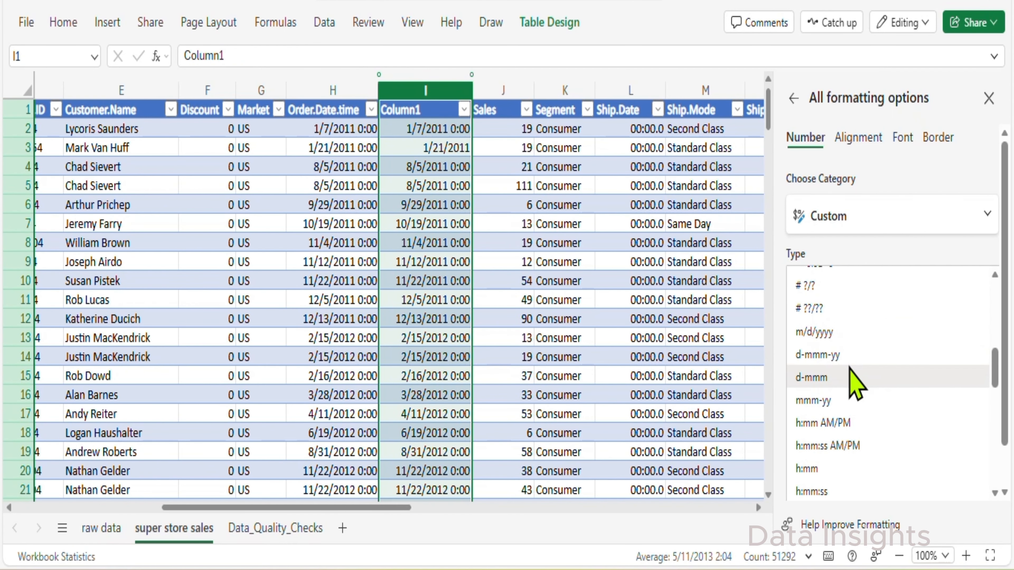
scroll(854, 383, down, 3)
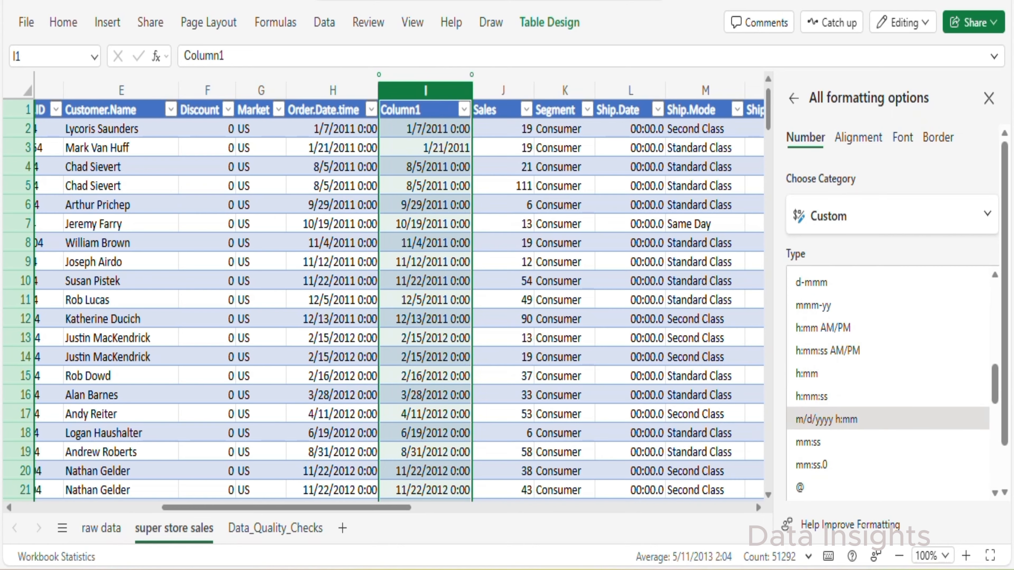
scroll(918, 447, up, 6)
click(857, 426)
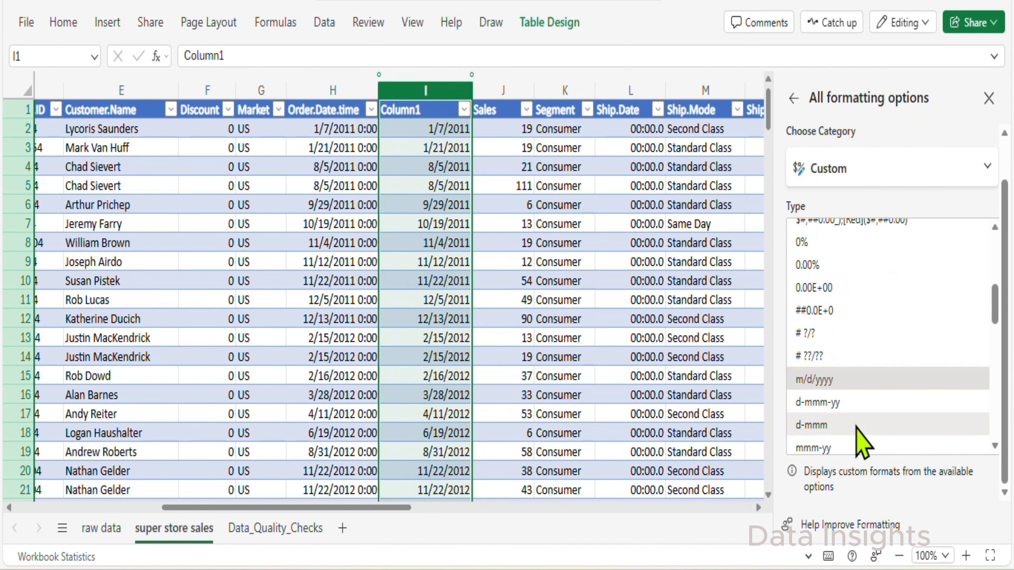
click(453, 166)
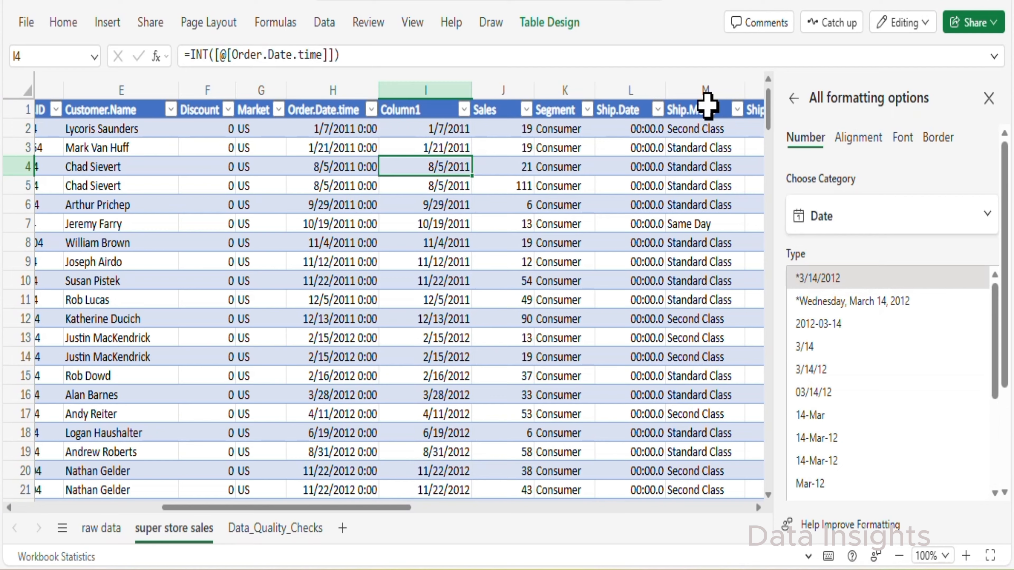
click(988, 98)
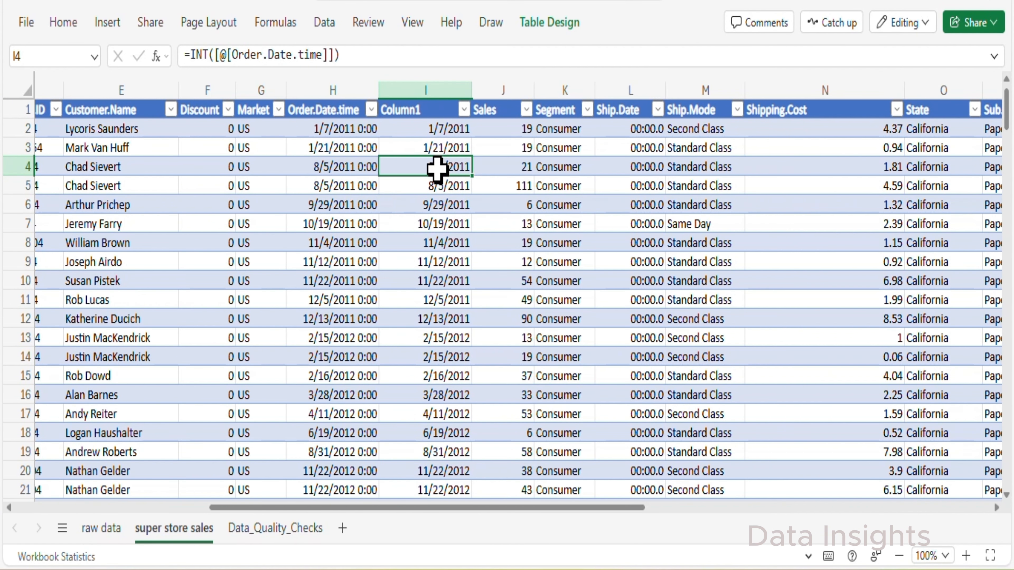
click(443, 90)
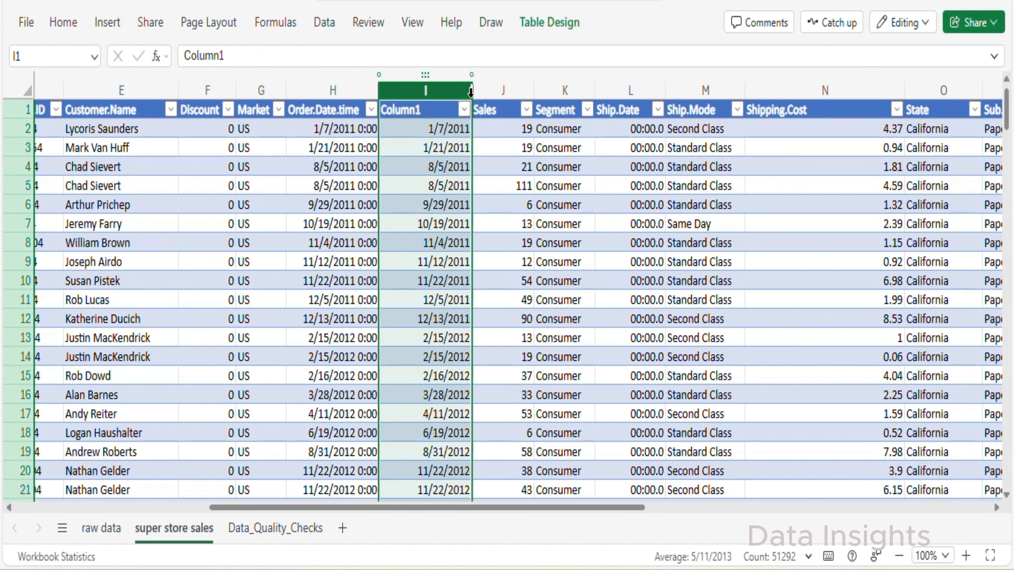
right_click(438, 86)
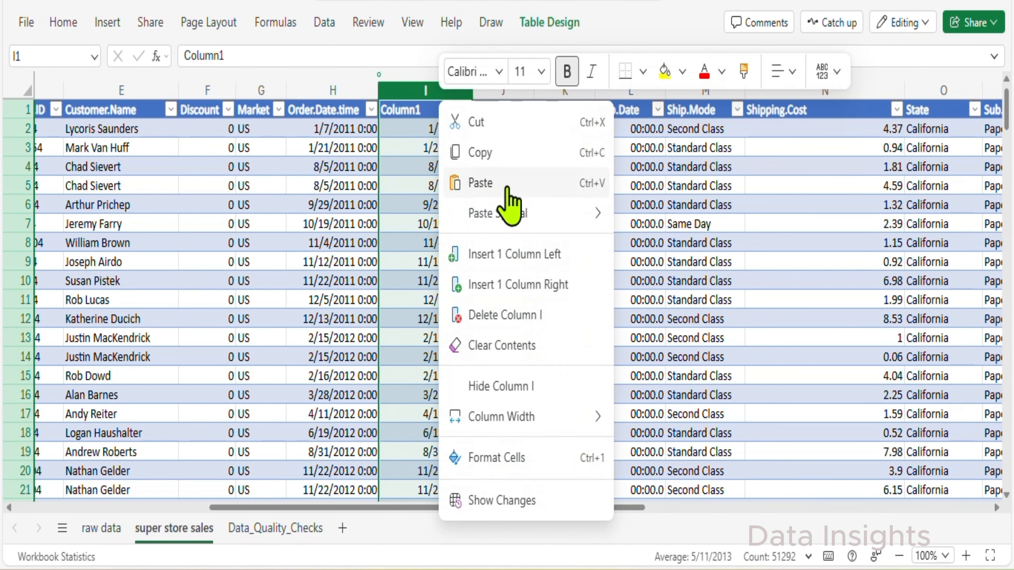
click(516, 284)
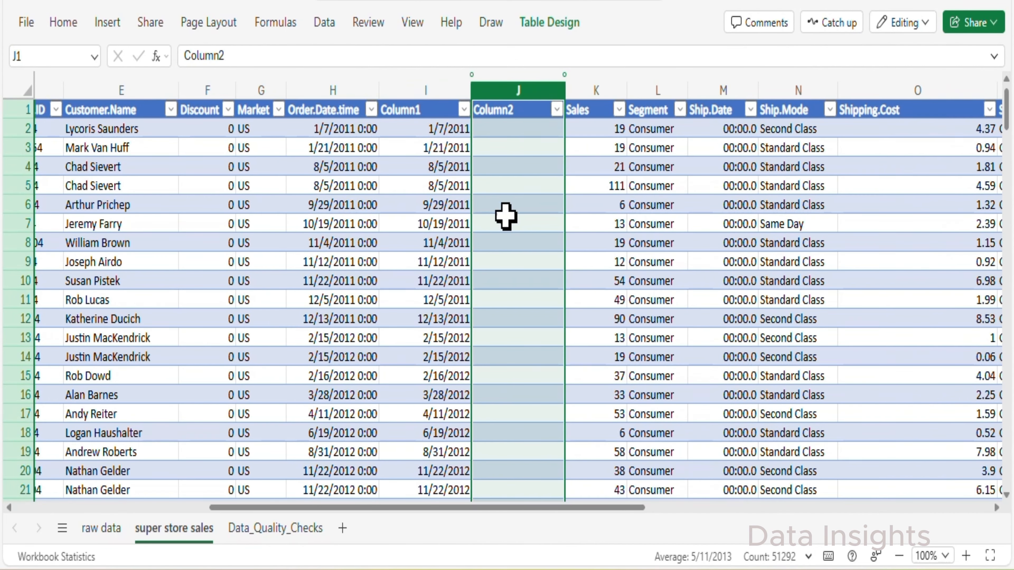
click(508, 132)
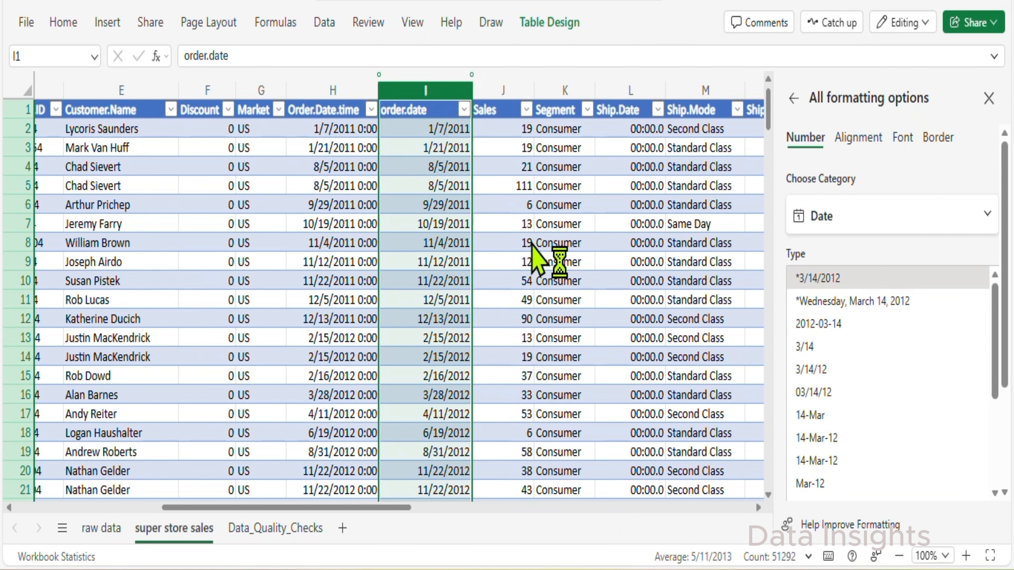
Insert one column to the right of order.date and give it the header MOnth.
key(ctrl+plus)
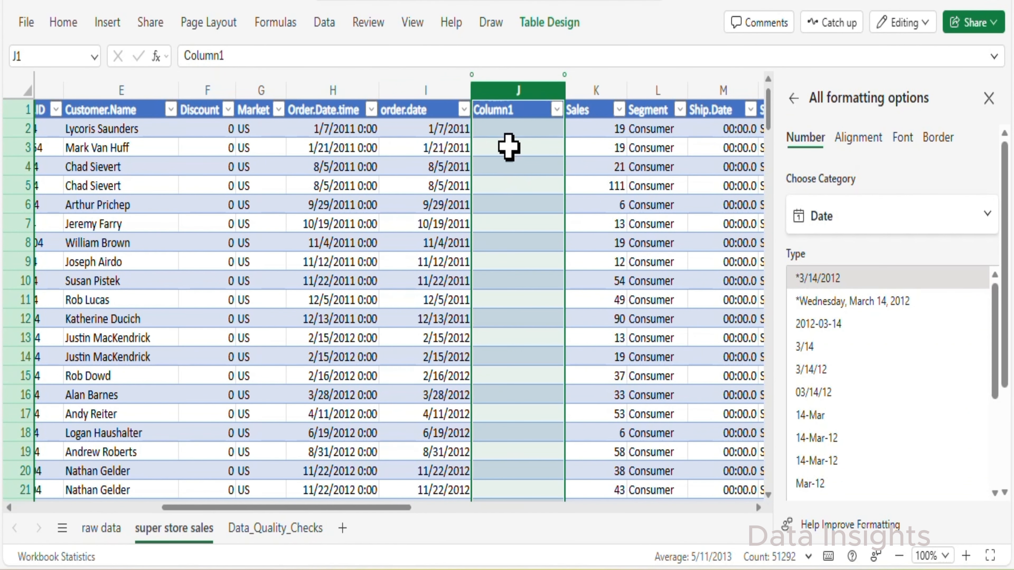
click(510, 128)
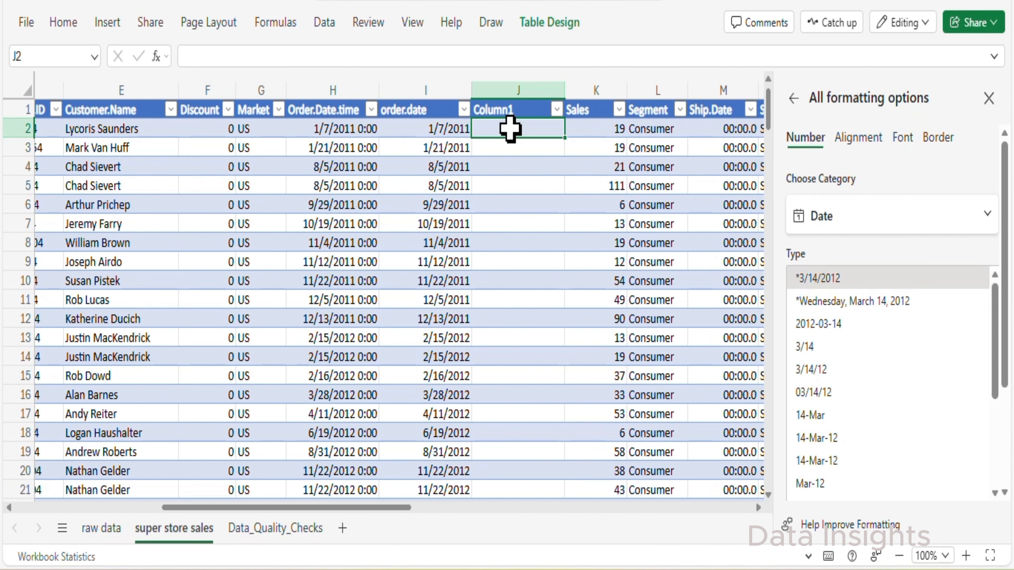
click(509, 112)
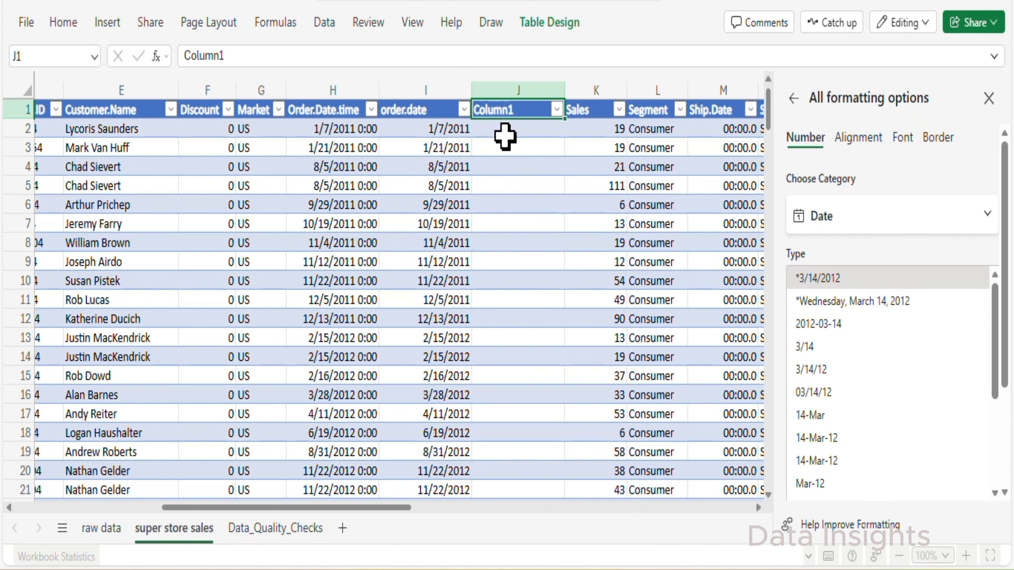
double_click(515, 110)
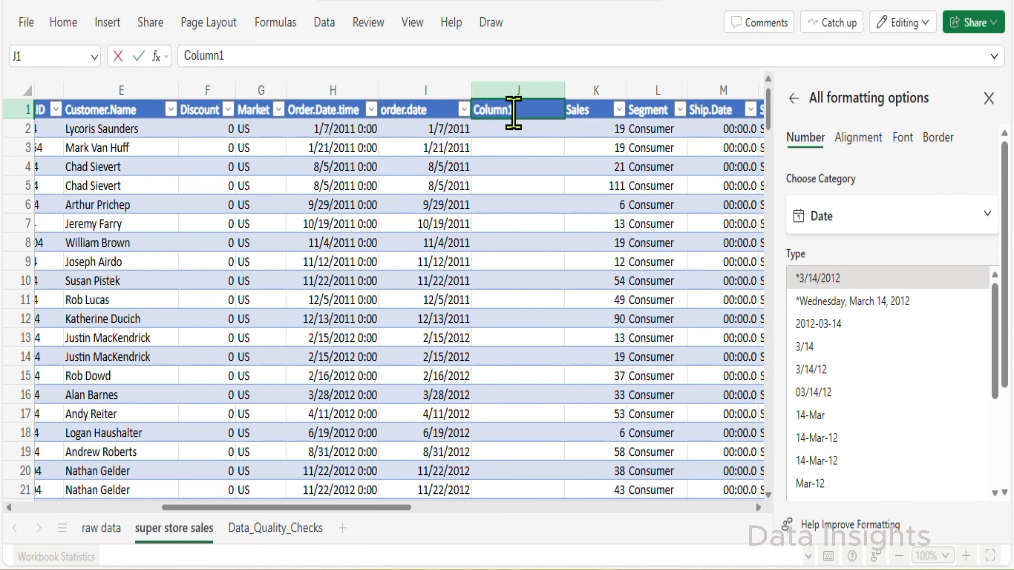
double_click(513, 113)
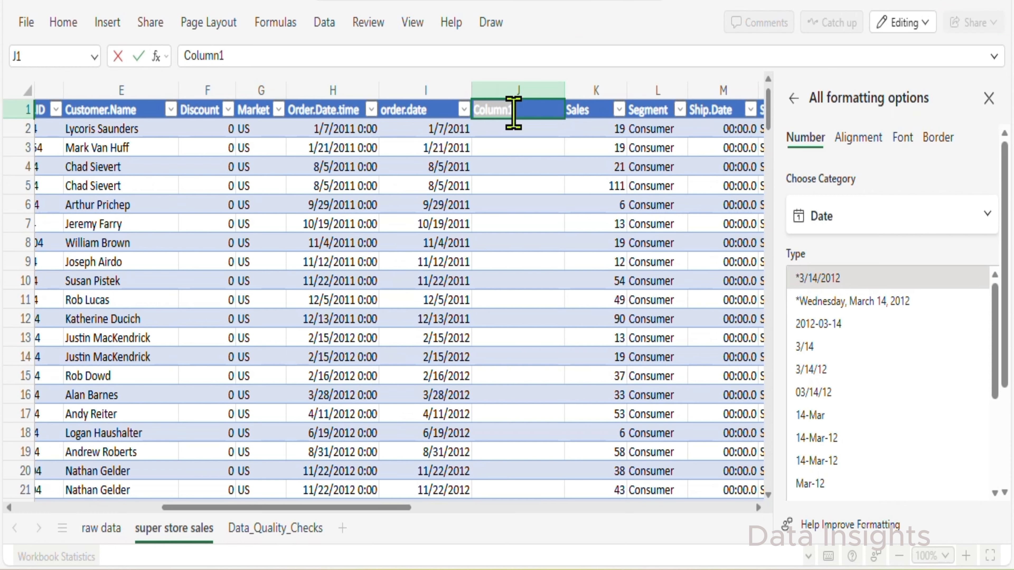
text(MOnth)
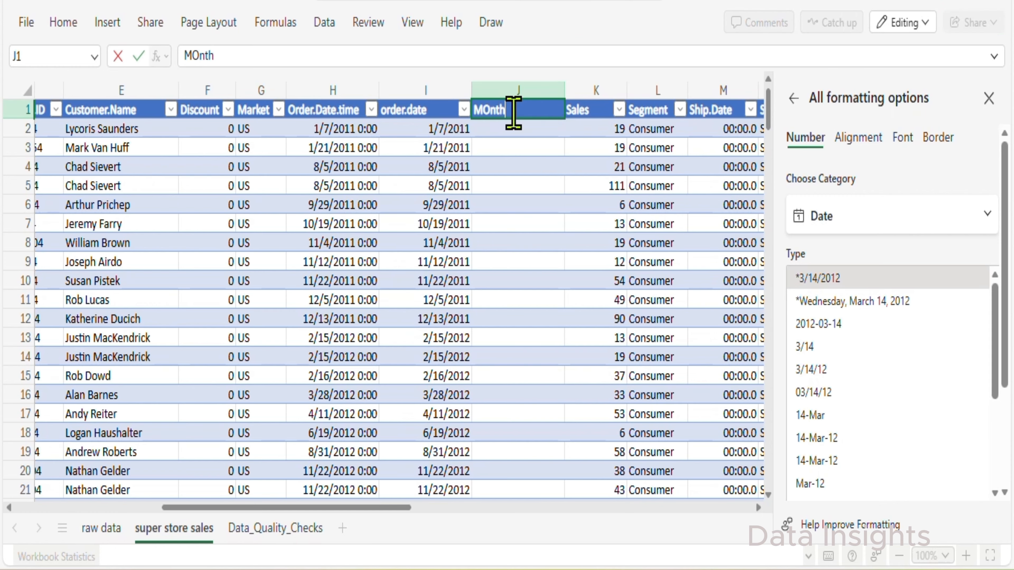
Fill the MOnth column with the formula =TEXT(Table1[@[order.date]], "mmm"), entered in cell J2, and check the months against the order dates.
click(512, 128)
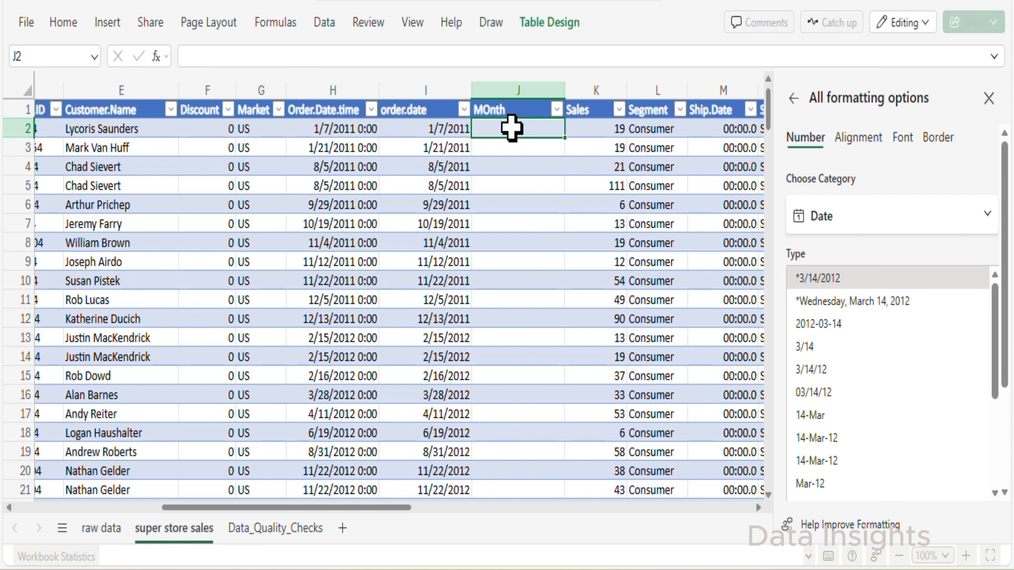
text(=te)
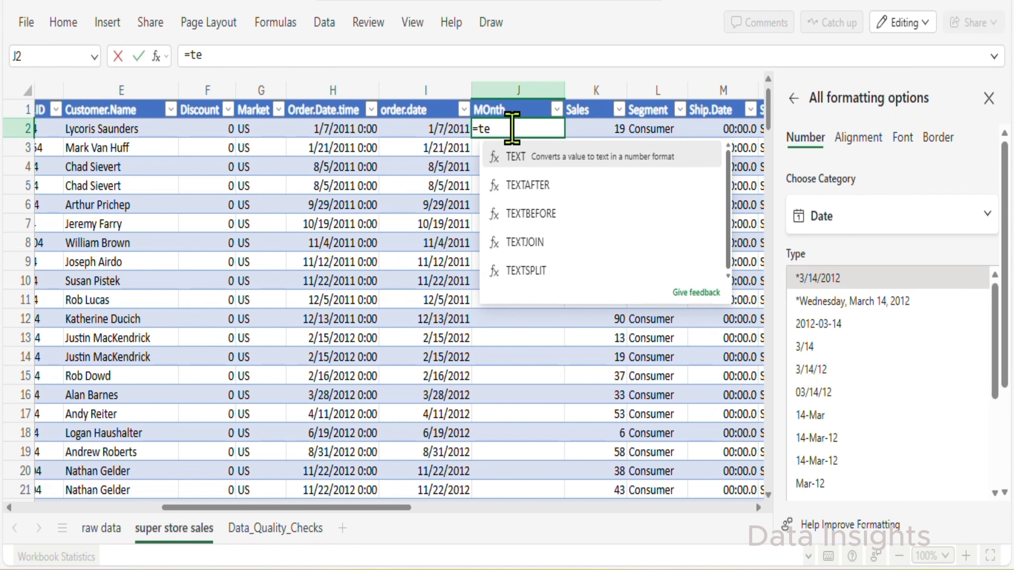
text(xt)
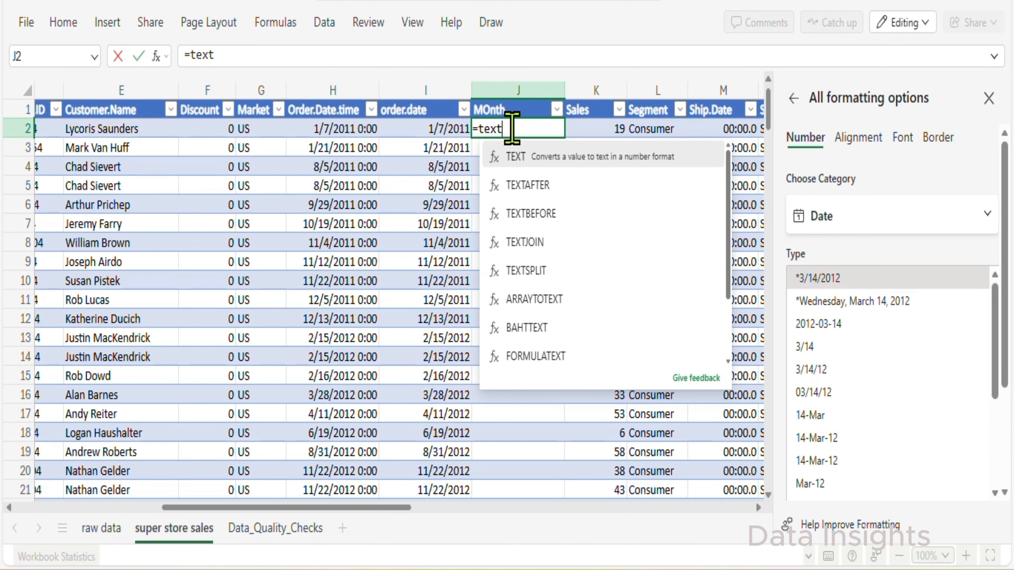
text(()
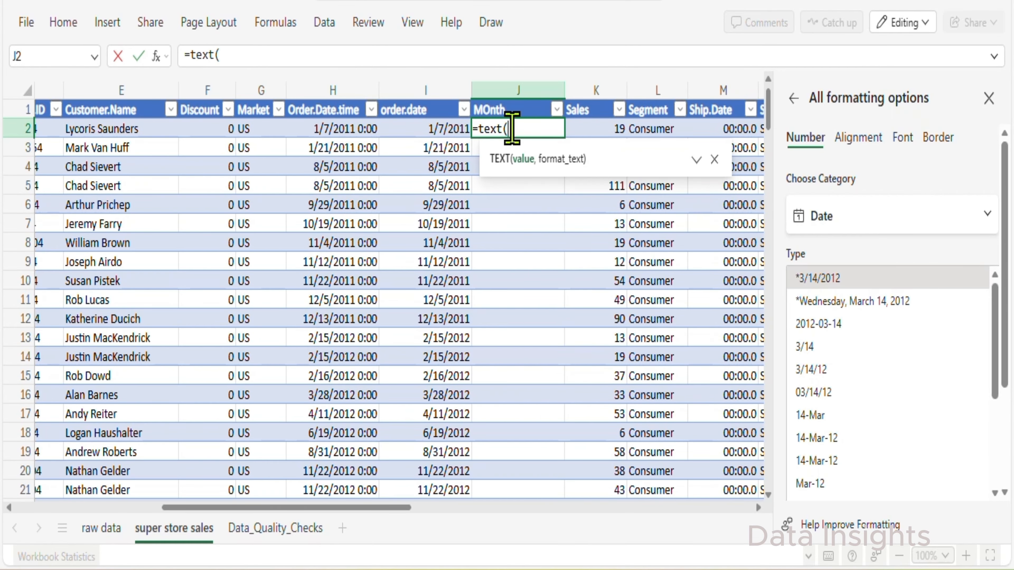
click(455, 129)
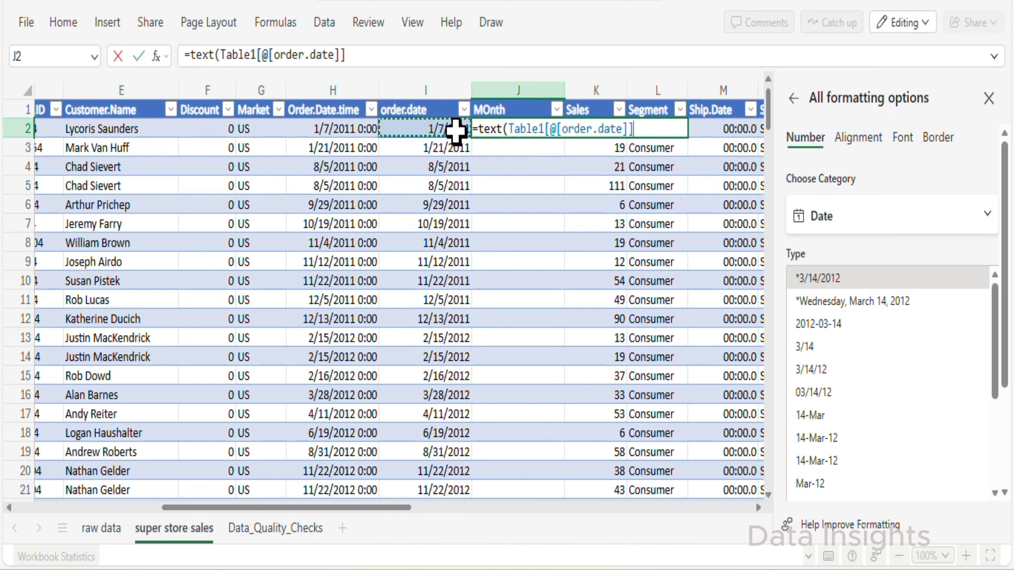
text(,)
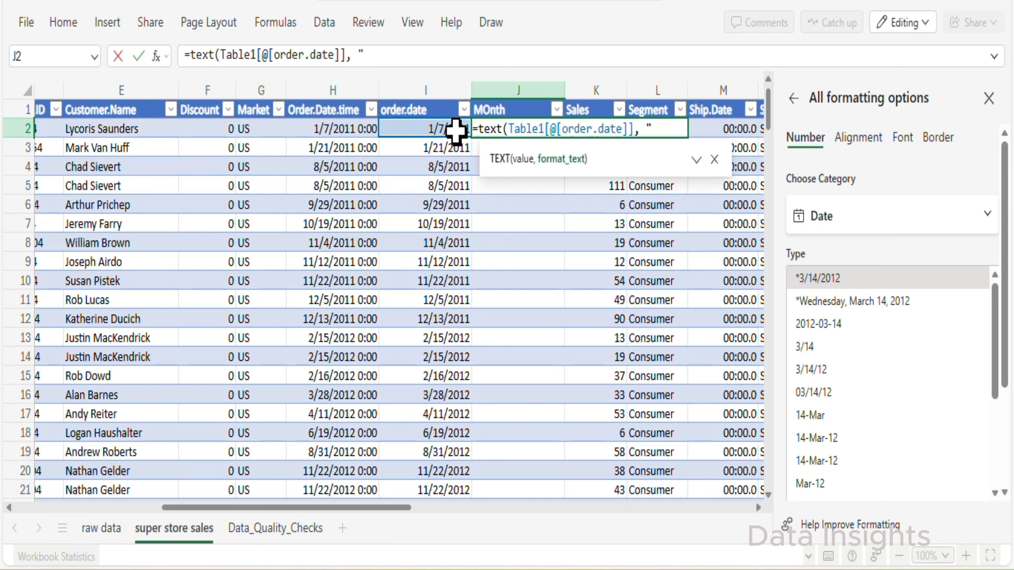
text( "mmm")
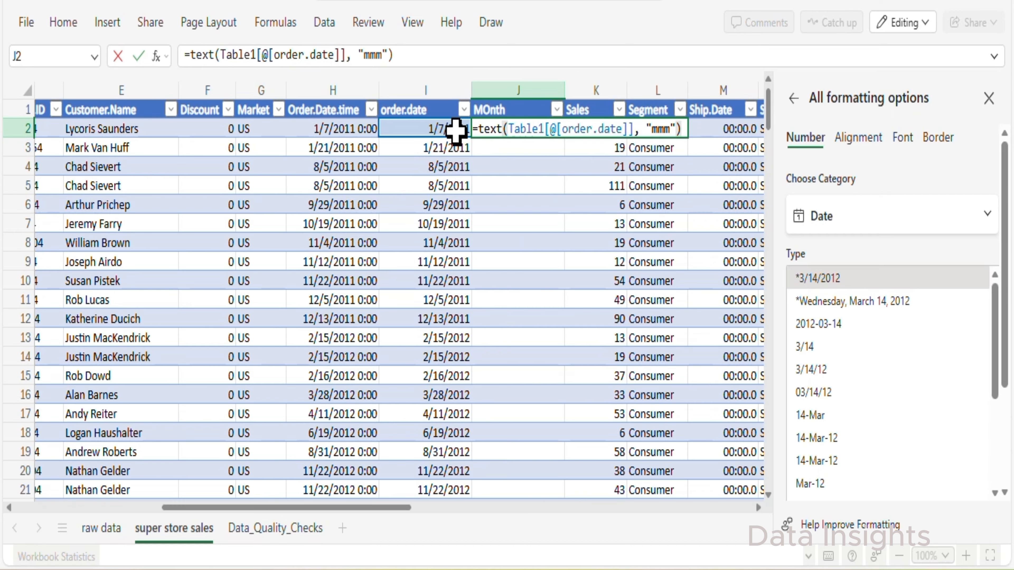
key(Return)
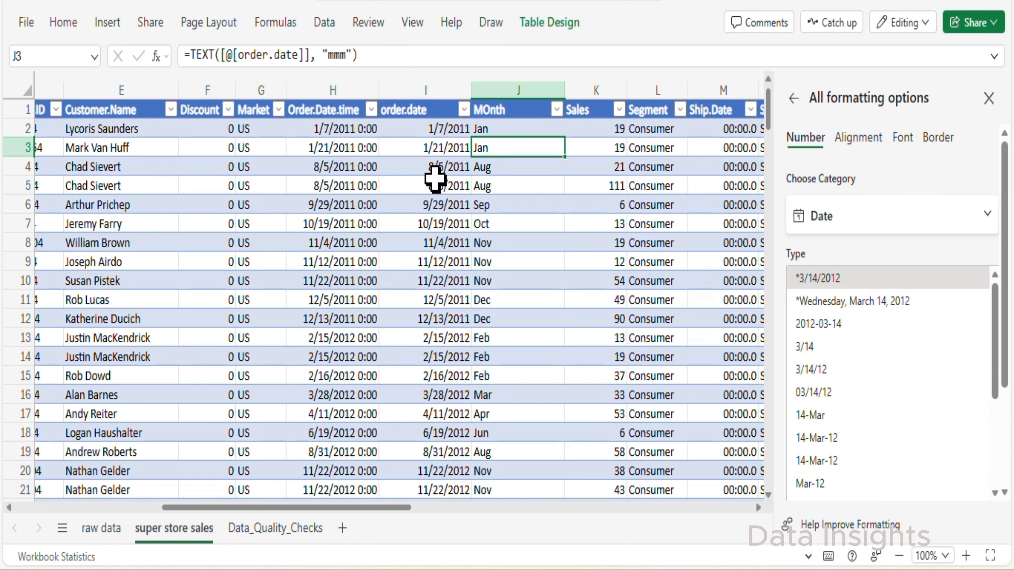
click(436, 167)
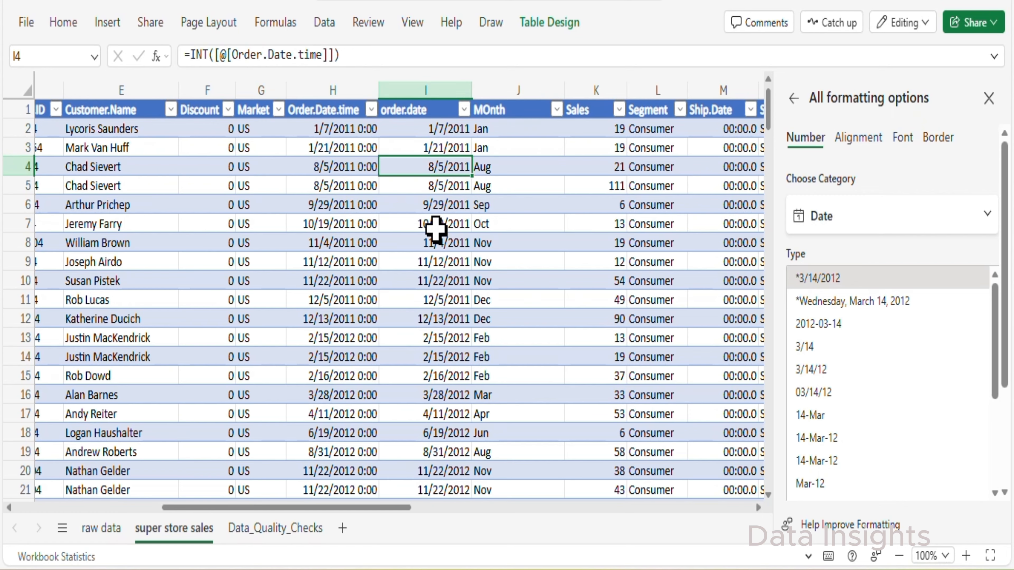
click(436, 229)
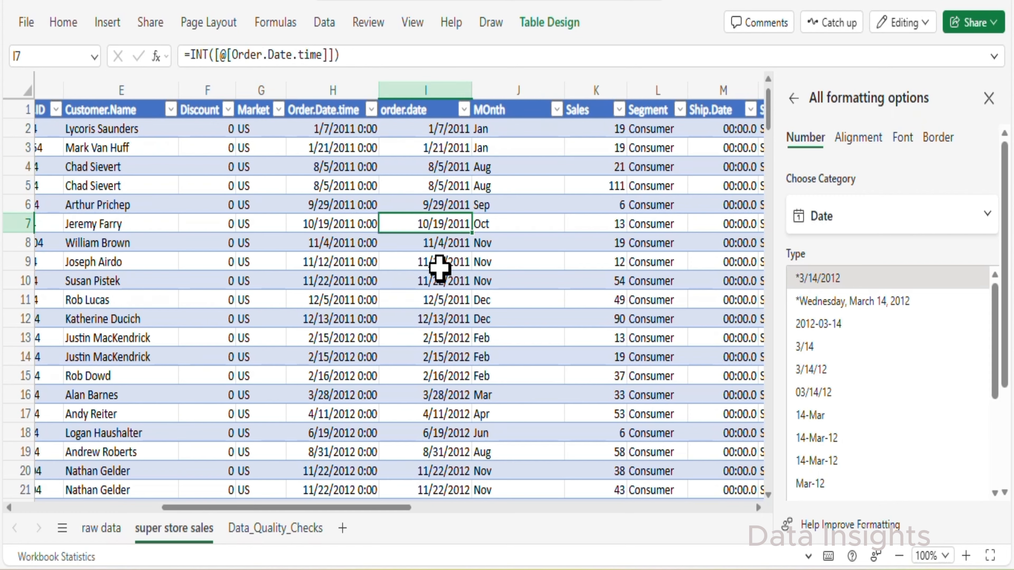
click(437, 244)
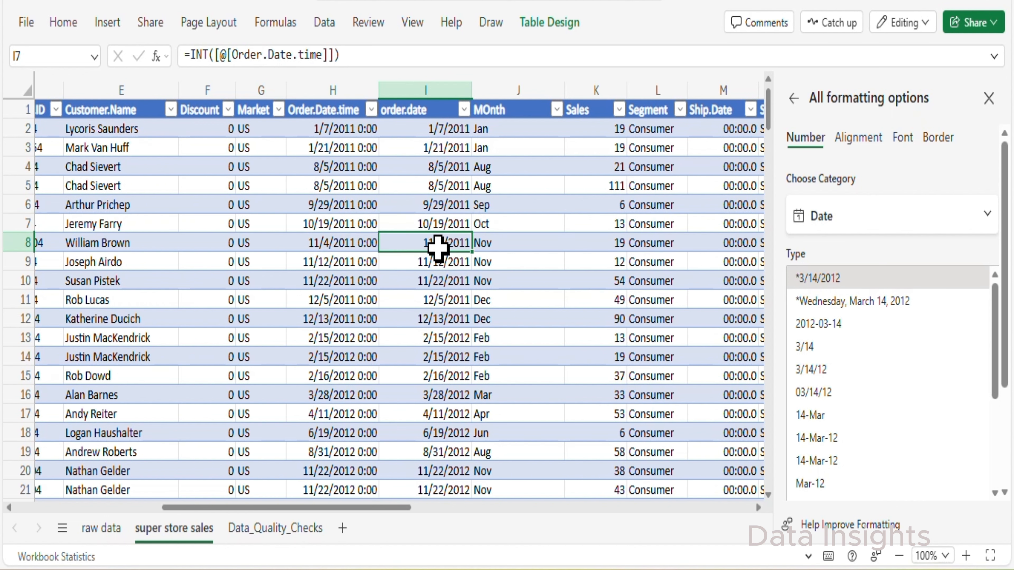
click(449, 319)
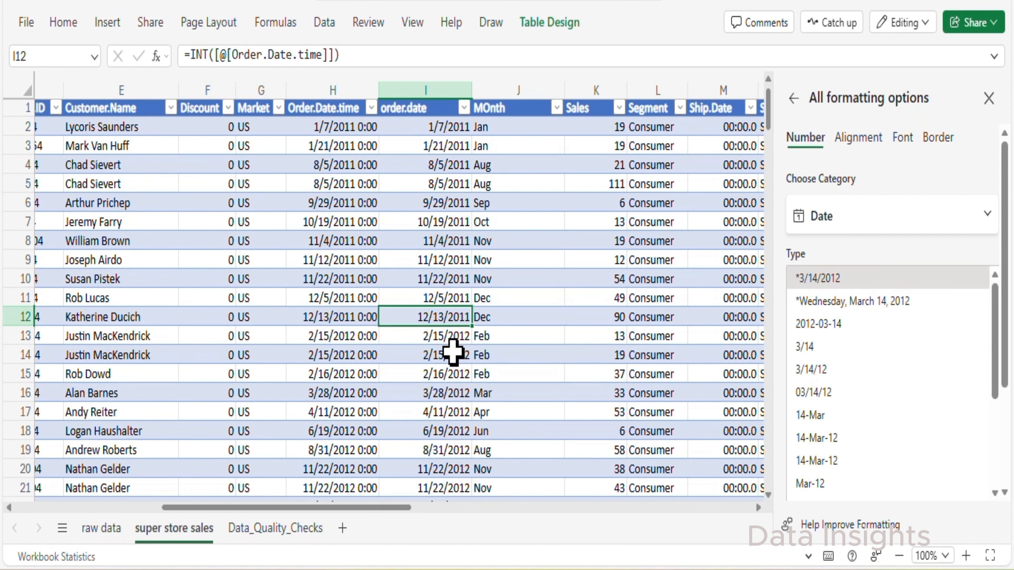
scroll(453, 352, down, 2)
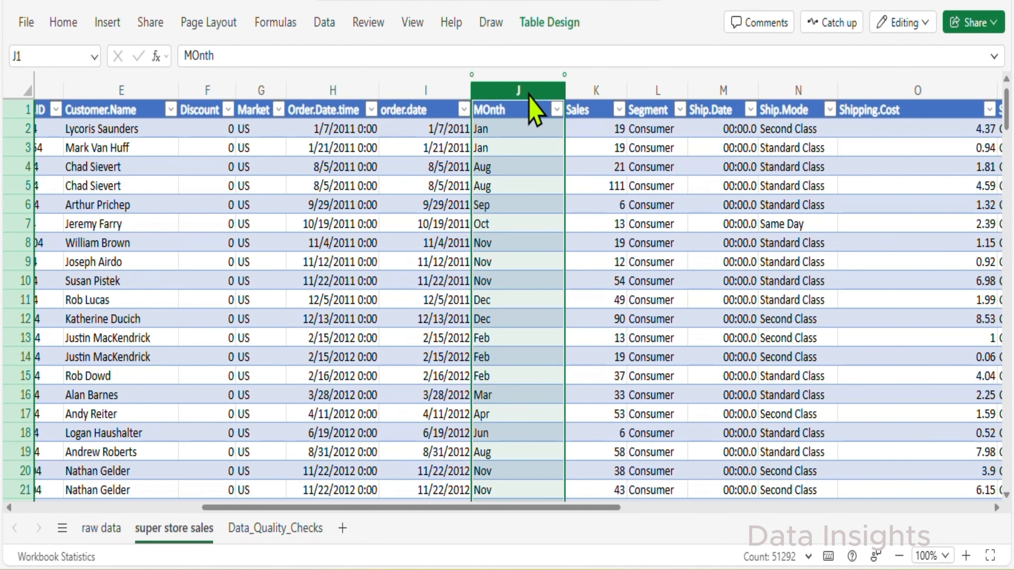
Insert one column to the right of MOnth with the header Order_Month_Num, and rename the MOnth header to Order_Month.
right_click(528, 93)
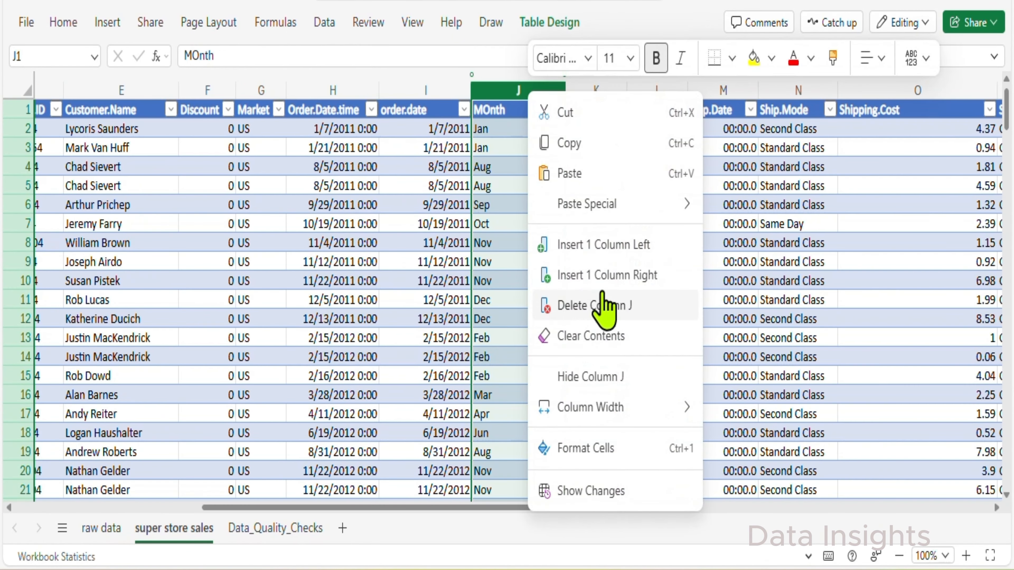
click(647, 275)
double_click(596, 113)
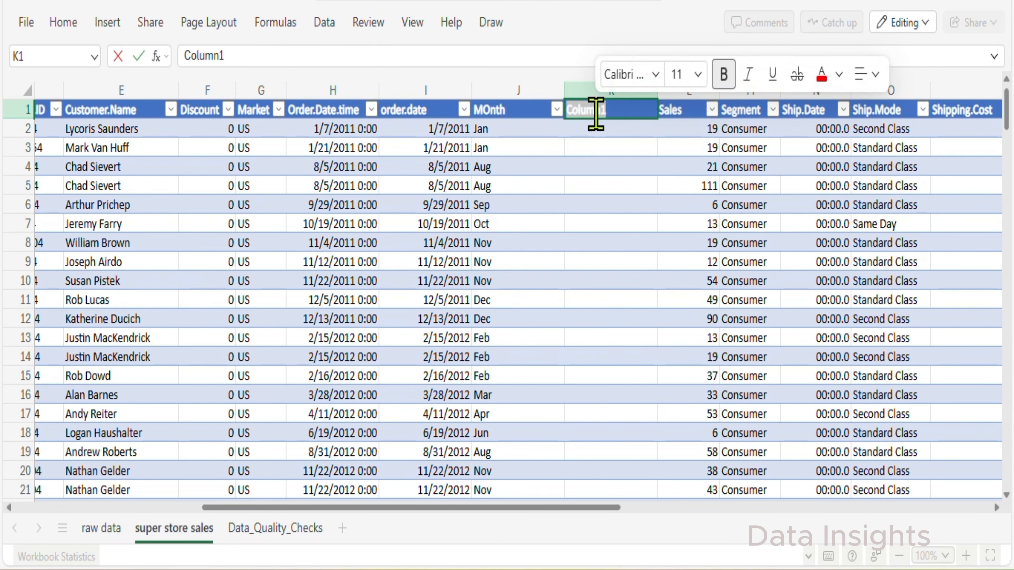
text(Order_Month_Num)
key(Return)
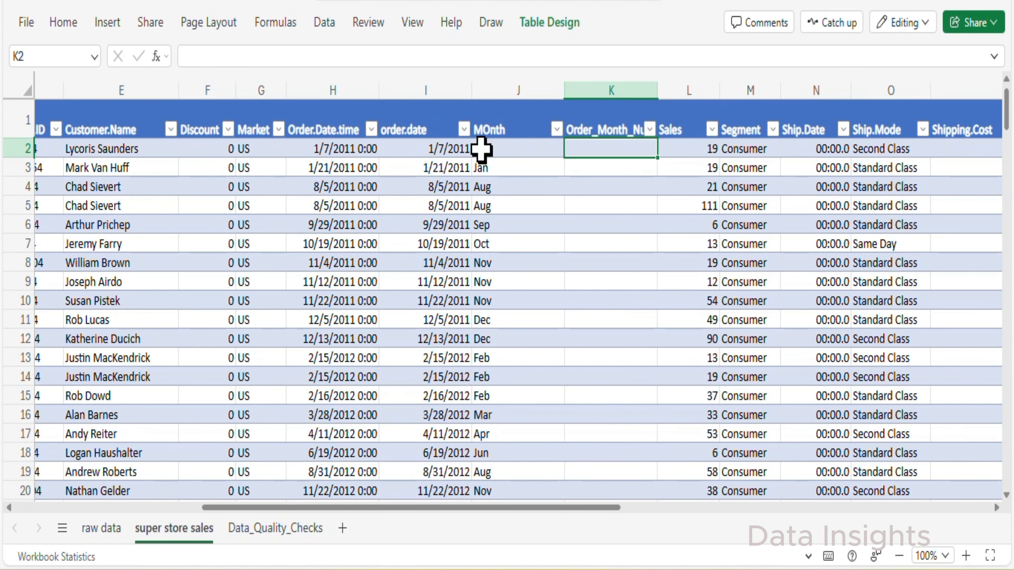
click(493, 132)
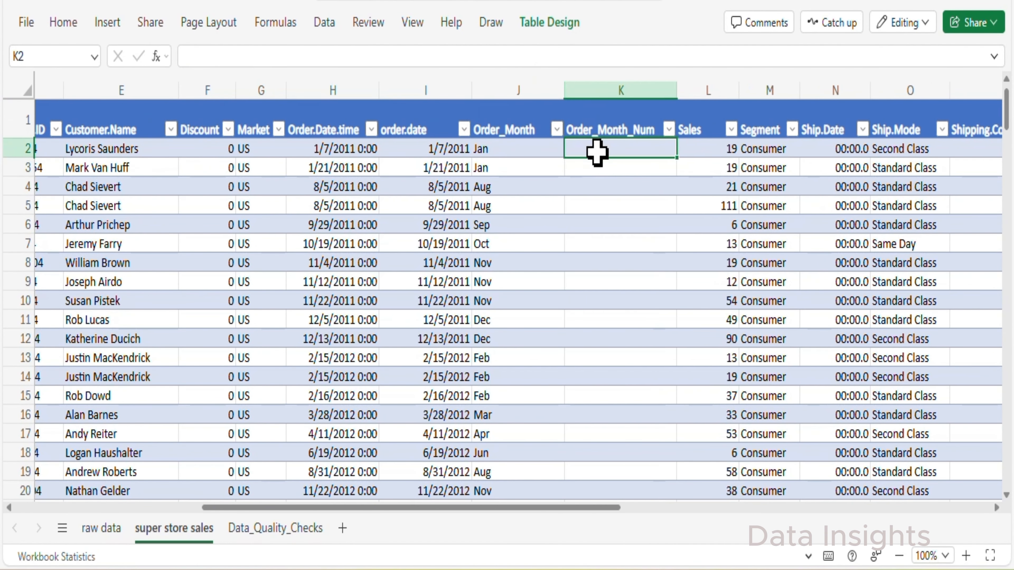
Fill Order_Month_Num with =MONTH(Table1[@[order.date]]) from cell K2, use the General number format, and compare the numbers with the month names.
text(=mon)
double_click(696, 175)
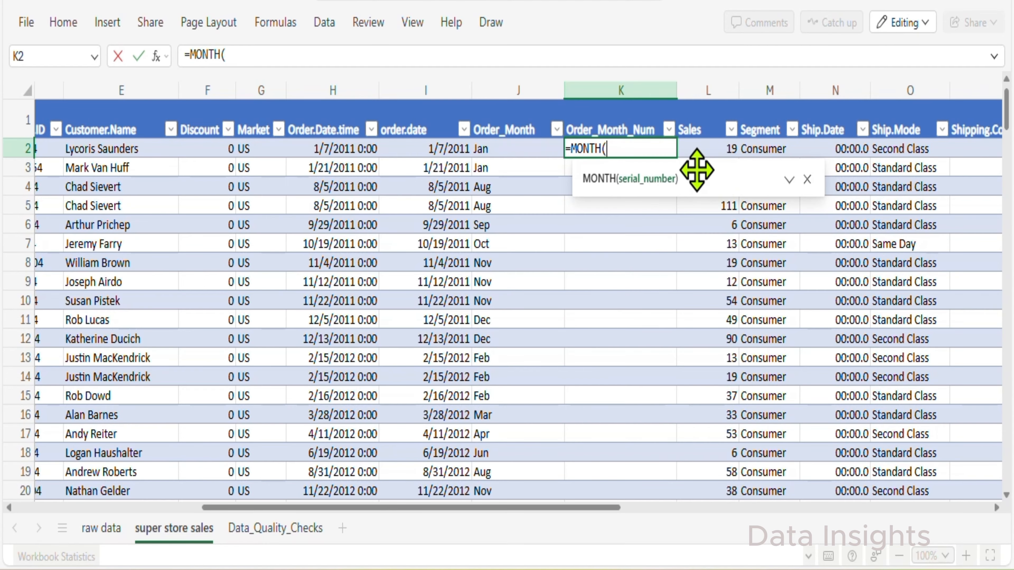
click(426, 154)
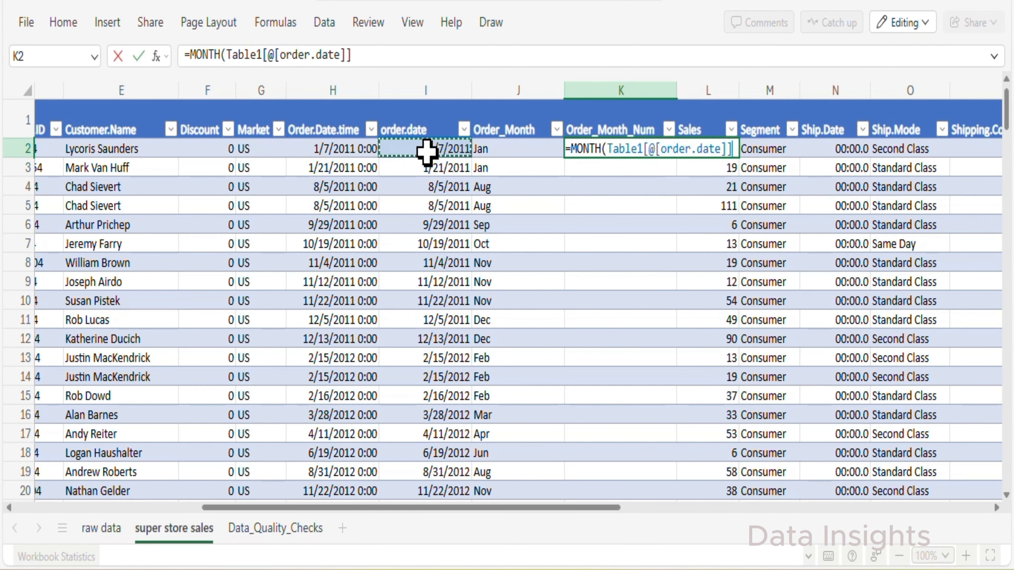
text())
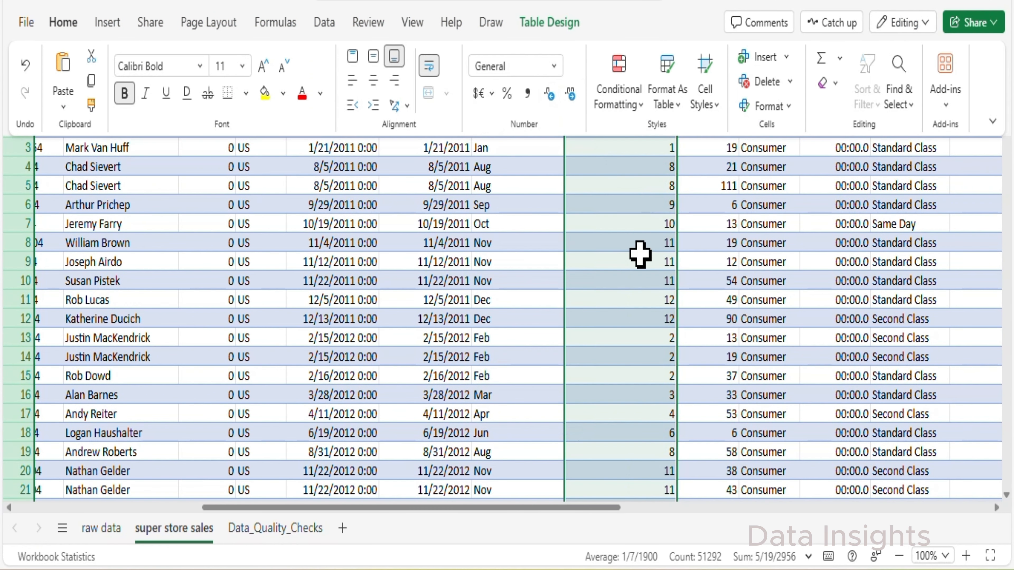
click(641, 256)
click(659, 134)
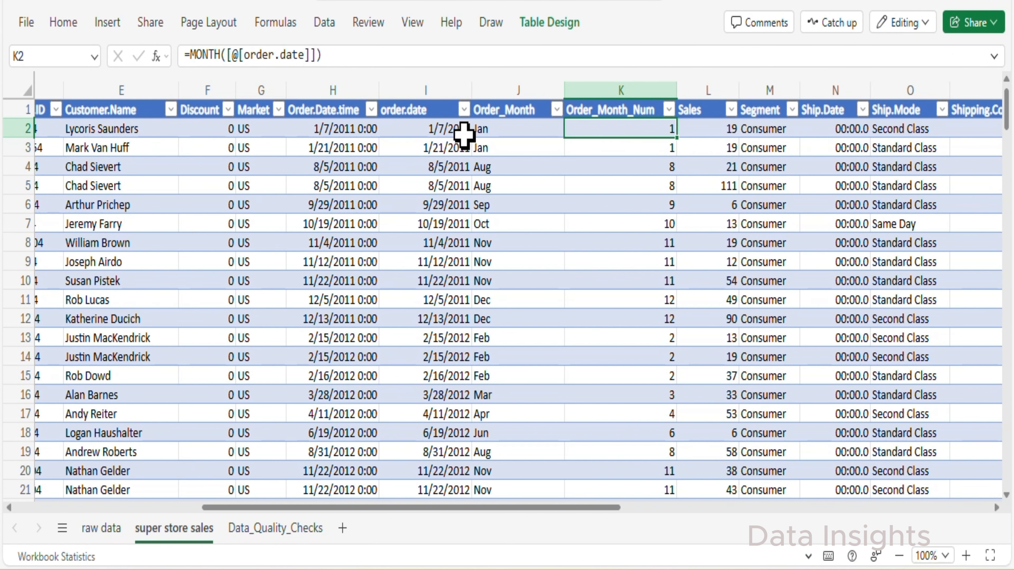
click(522, 168)
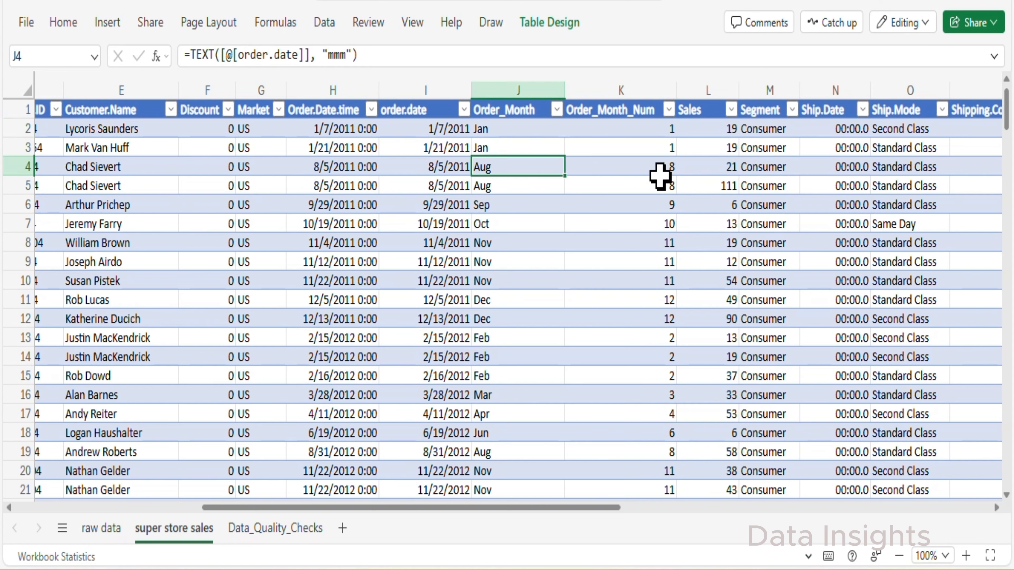
click(662, 173)
click(661, 198)
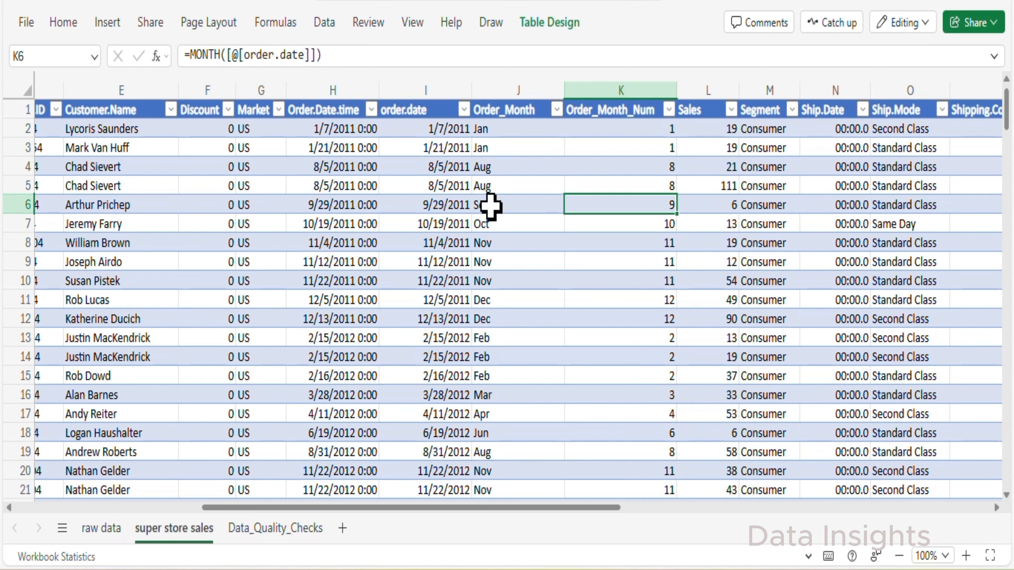
Insert one column to the right of Order_Month_Num and give it the header Order_Year.
click(636, 85)
right_click(635, 84)
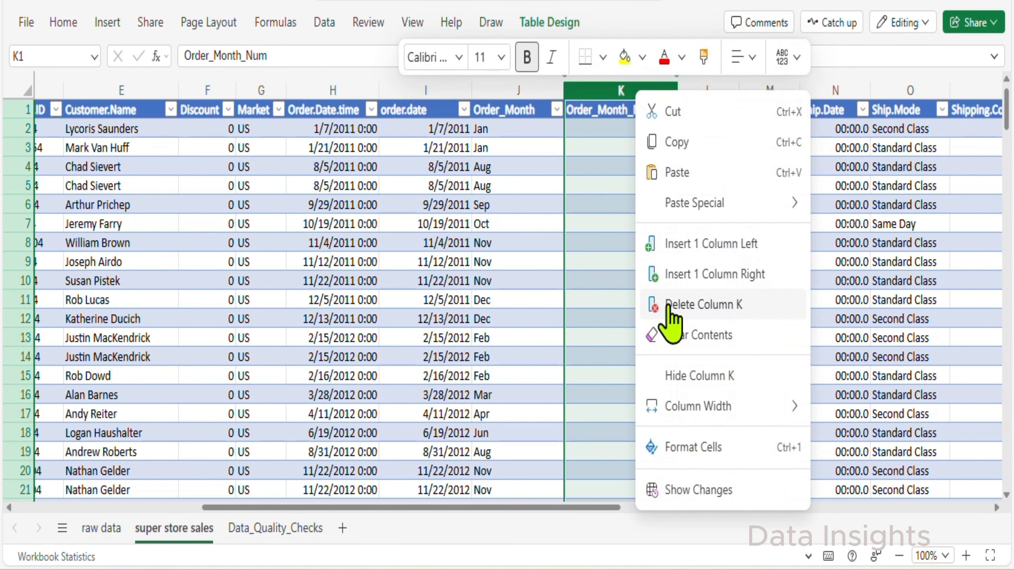
click(699, 275)
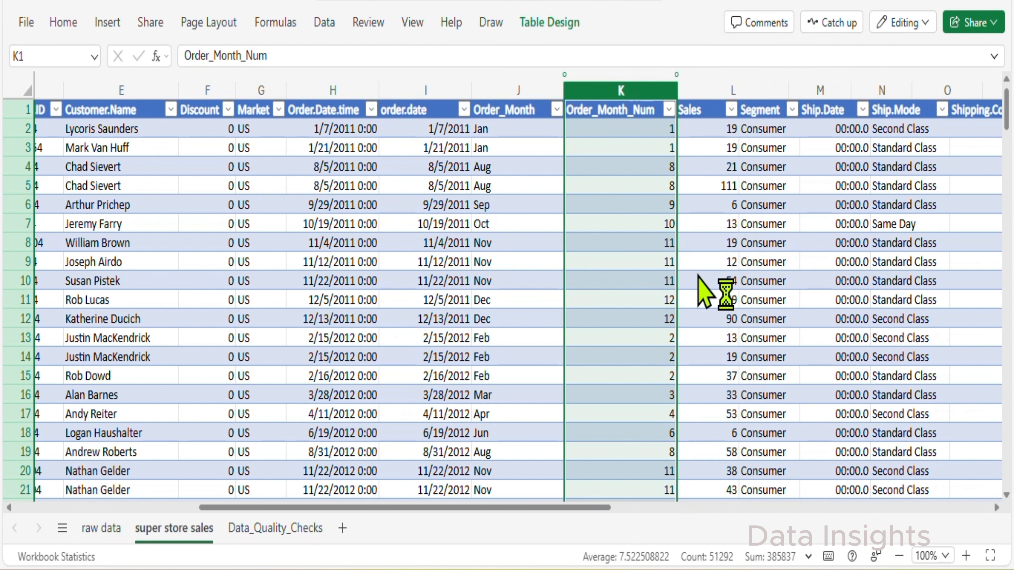
click(708, 108)
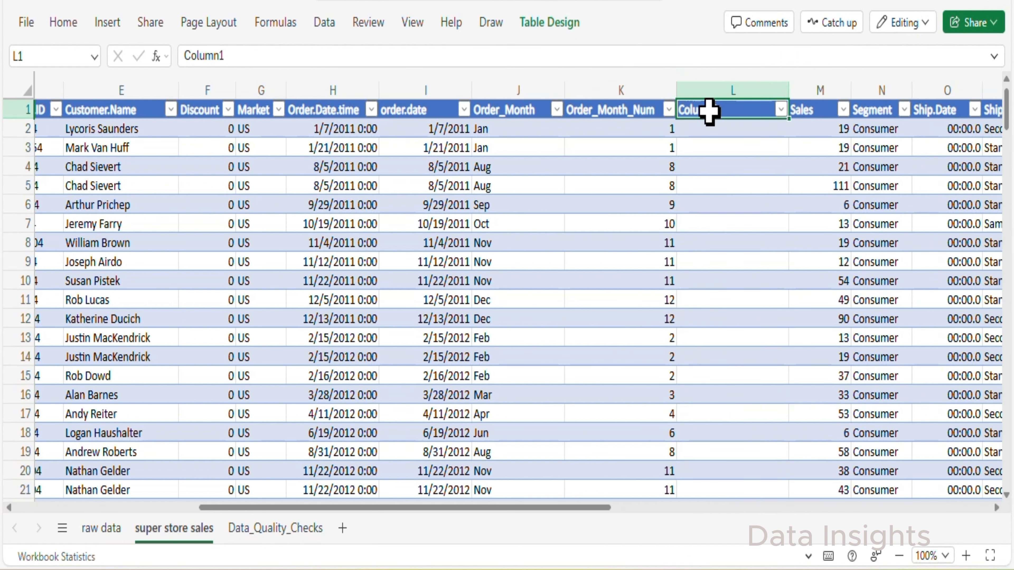
text(Order_Year)
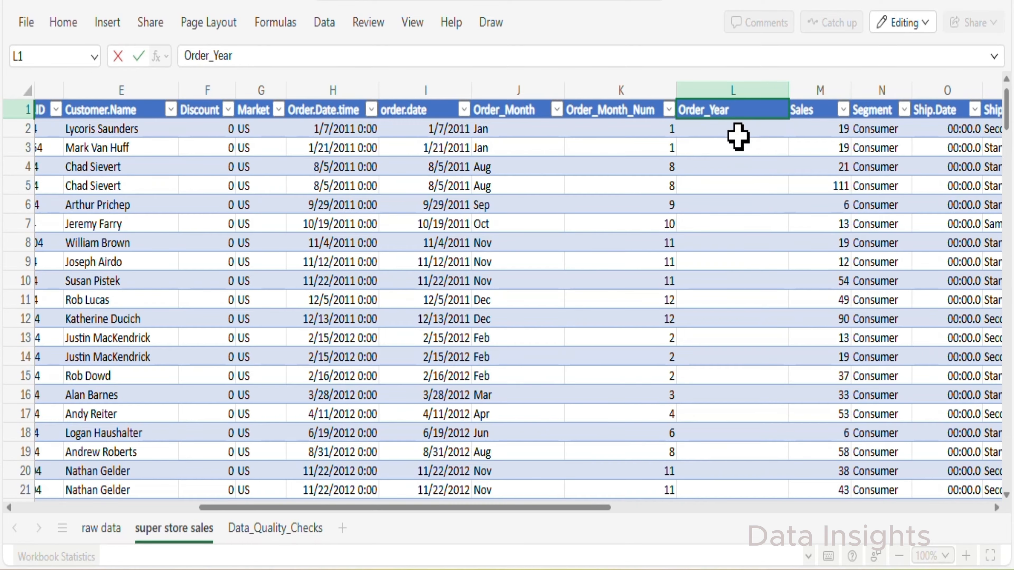
Fill Order_Year with =YEAR(Table1[@[order.date]]), entered in cell L2, and compare the years with the order dates.
click(737, 135)
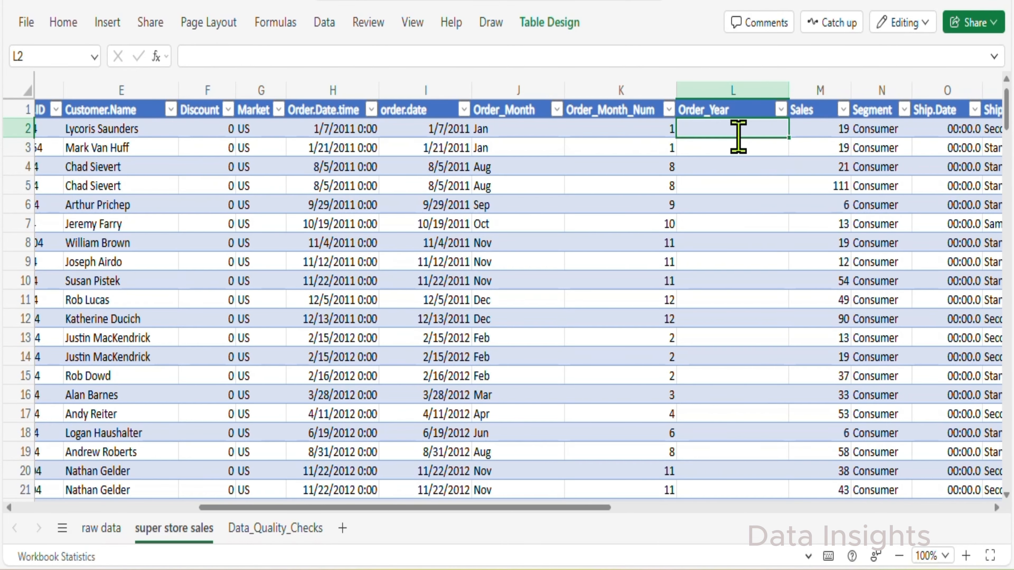
text(=year)
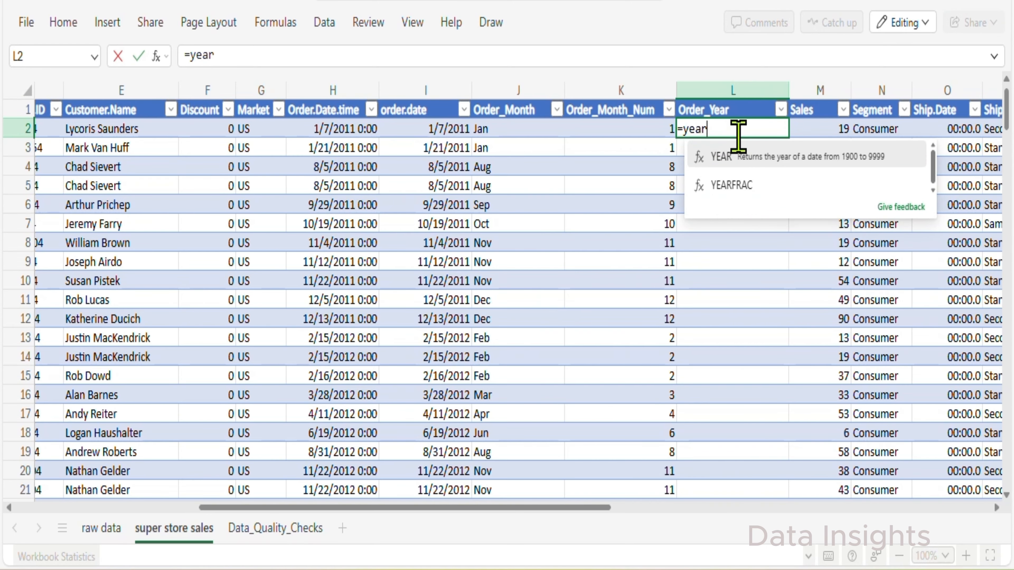
click(742, 157)
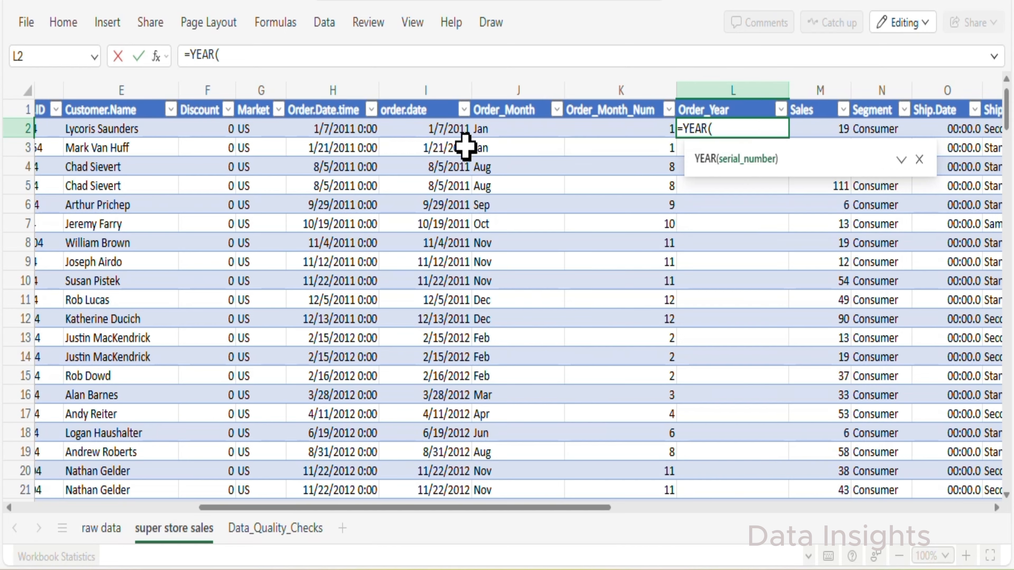
click(440, 129)
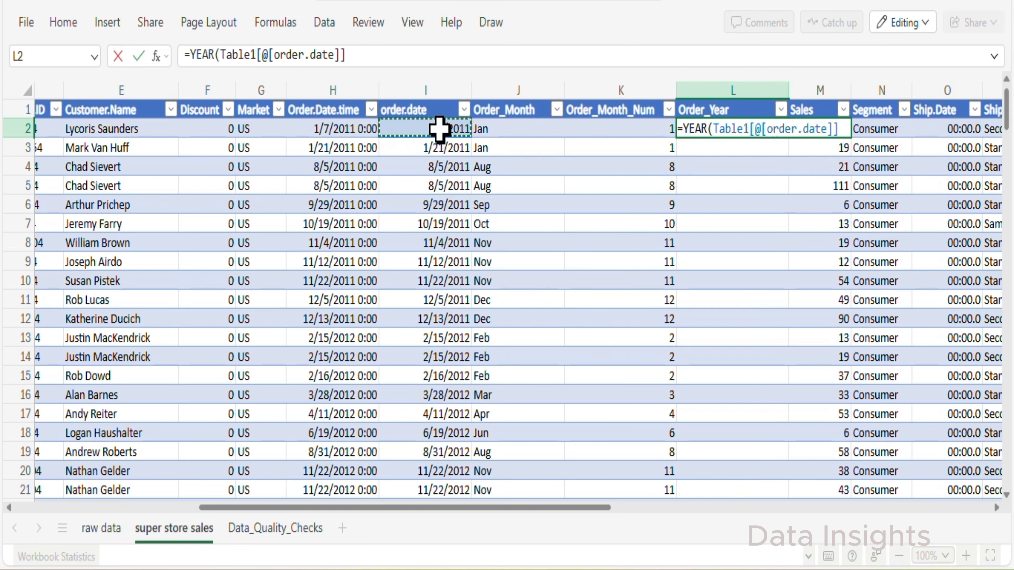
text())
key(Return)
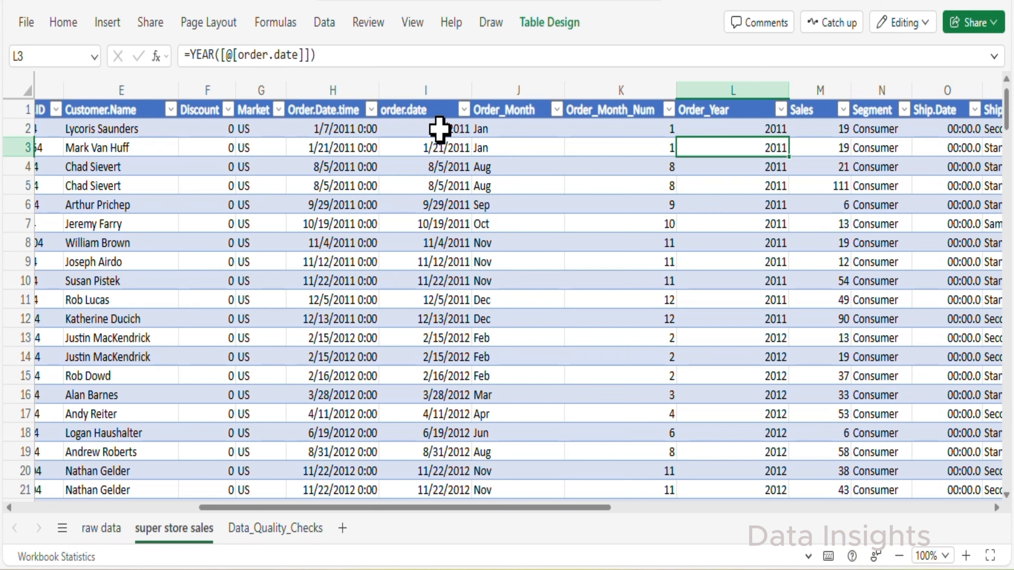
click(765, 359)
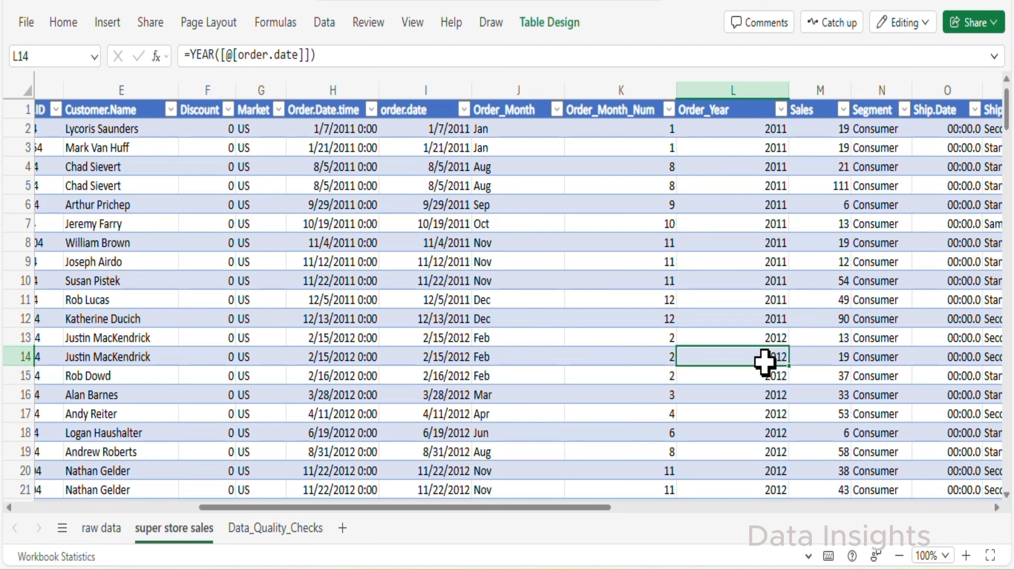
click(426, 359)
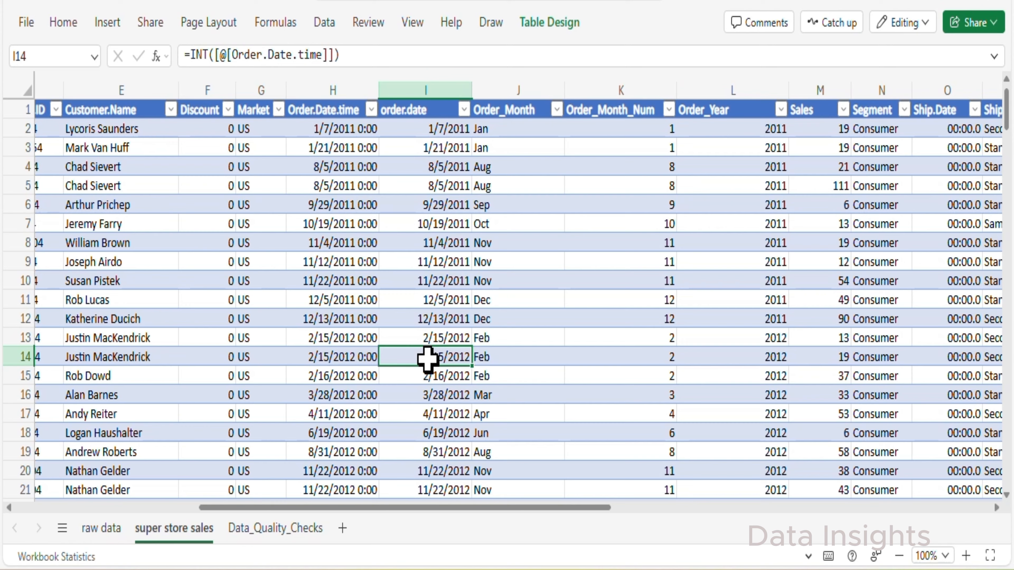
click(758, 132)
click(455, 130)
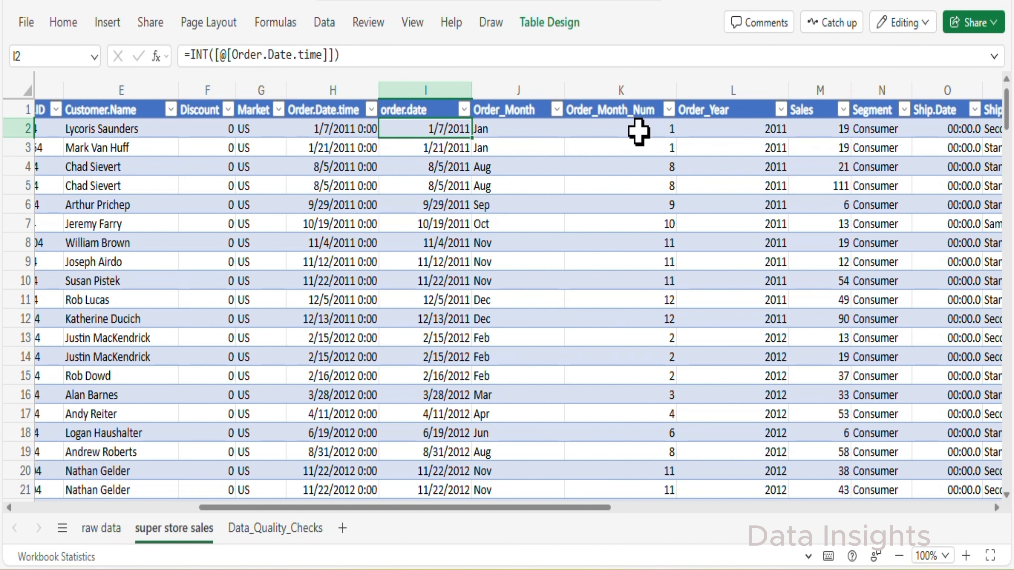
click(737, 109)
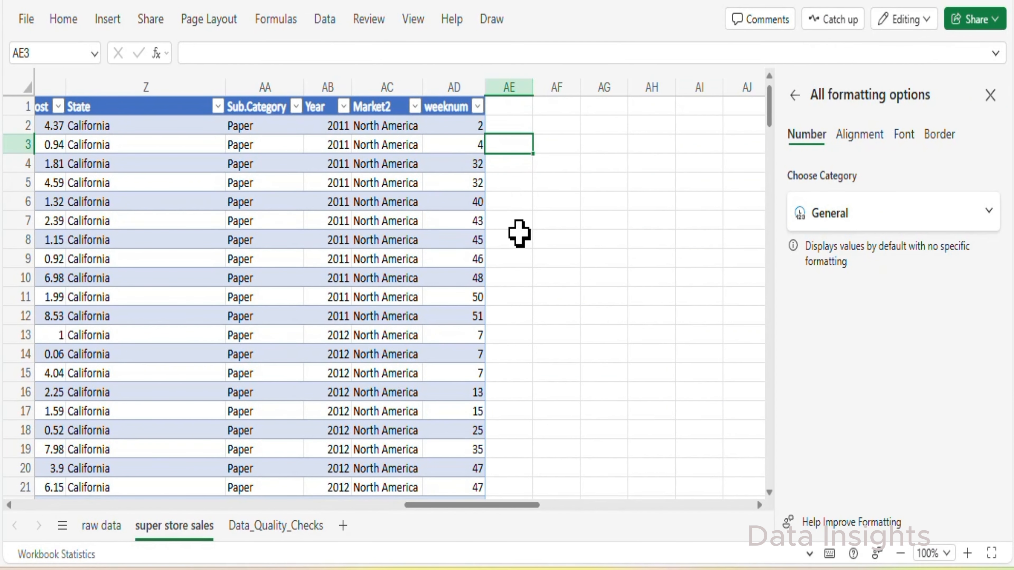
Add a Profit_Margin column after weeknum with its header in cell AE1, and widen the column slightly.
click(503, 113)
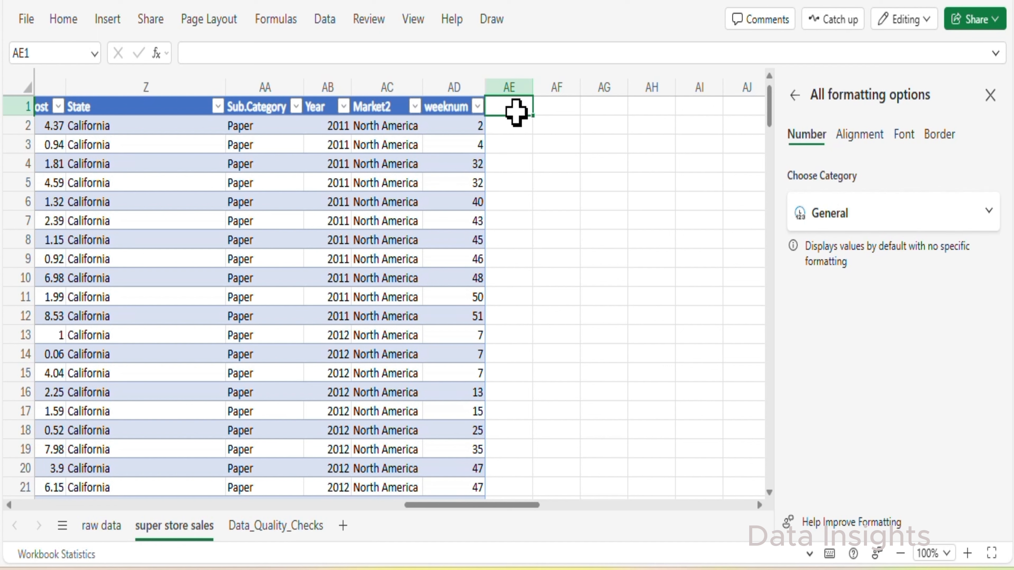
text(Profit_Margin)
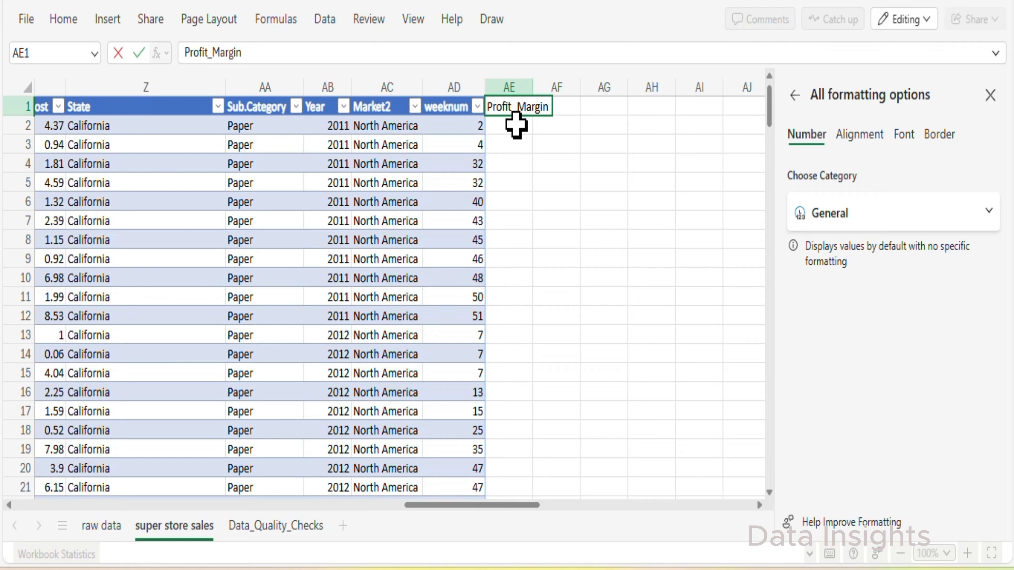
key(Return)
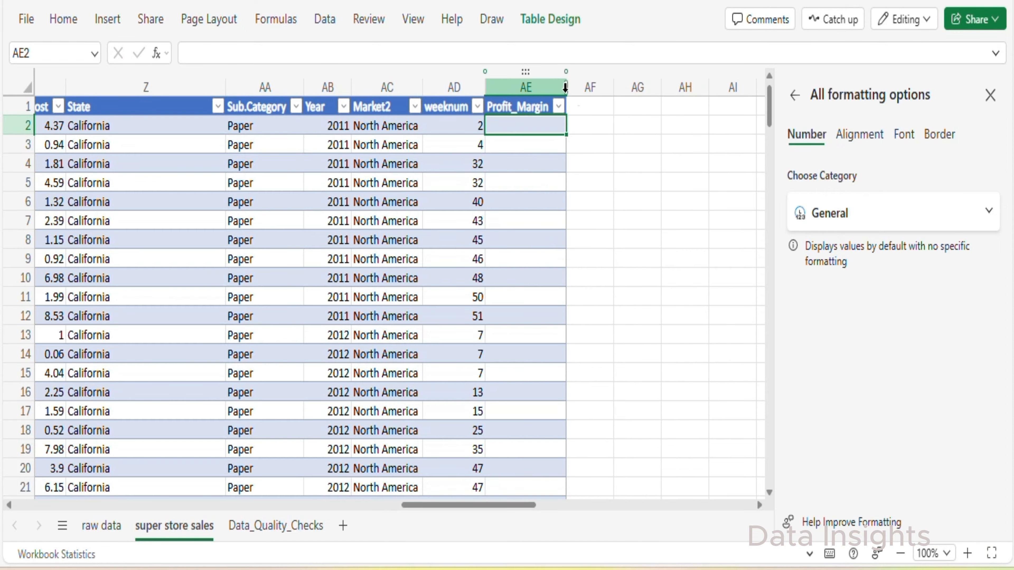
drag(566, 92, 595, 93)
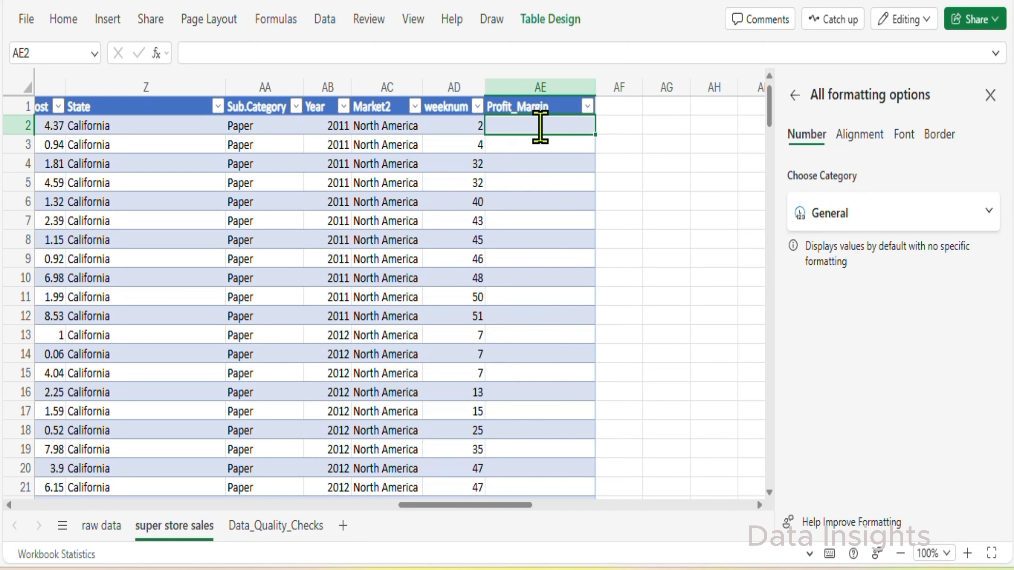
text(=)
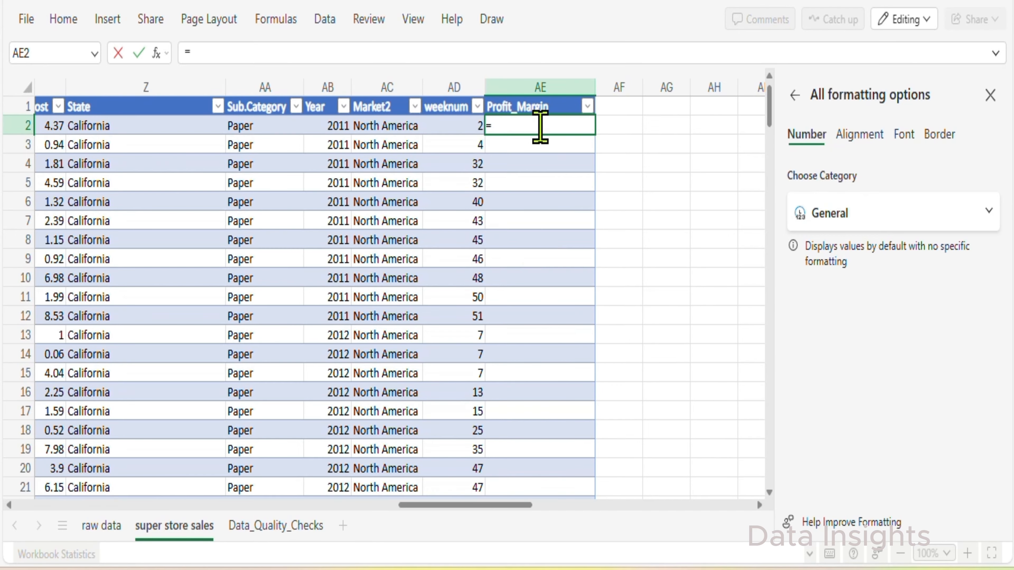
text(if()
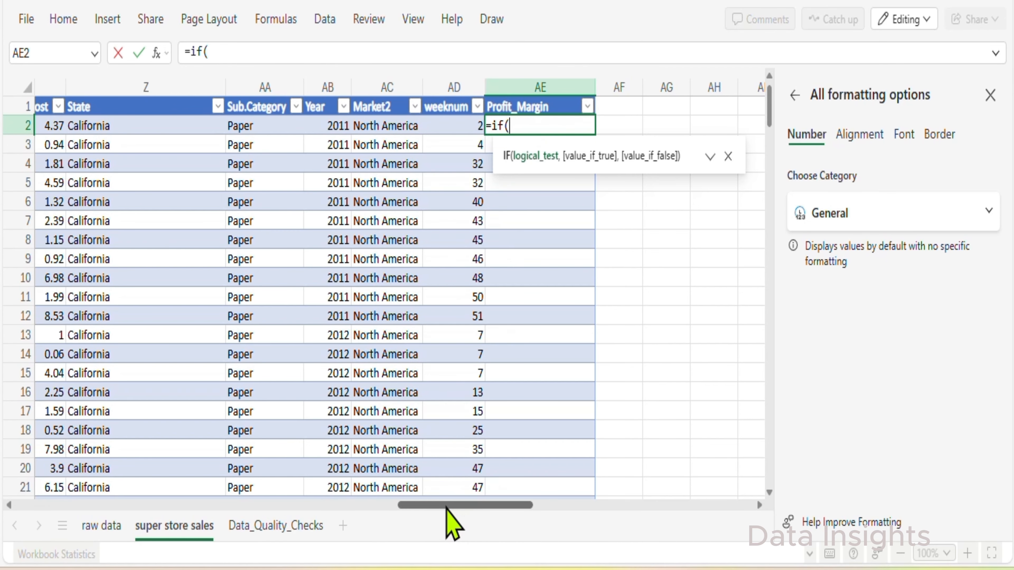
drag(447, 507, 371, 508)
click(203, 125)
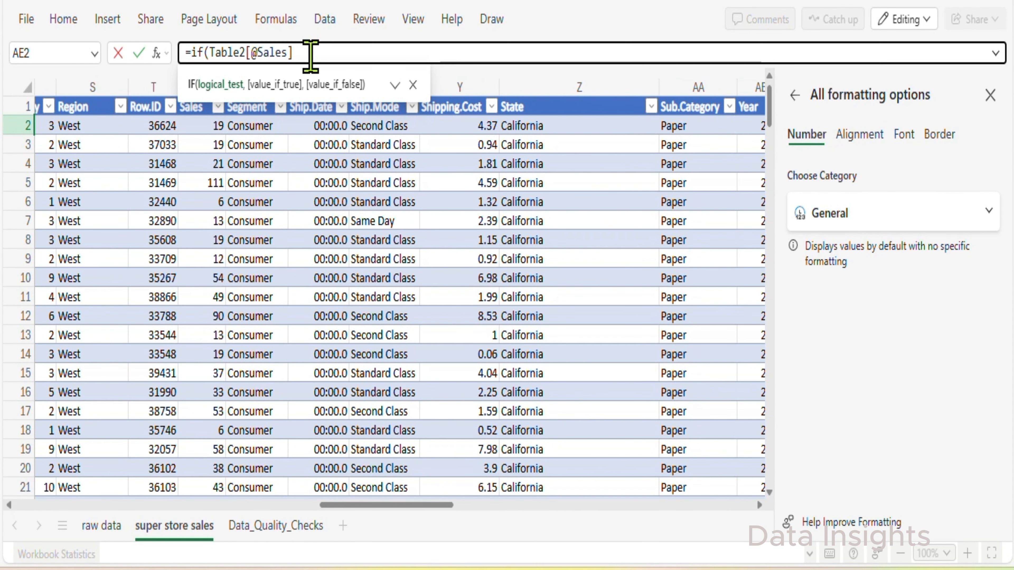
text(=0, 0,)
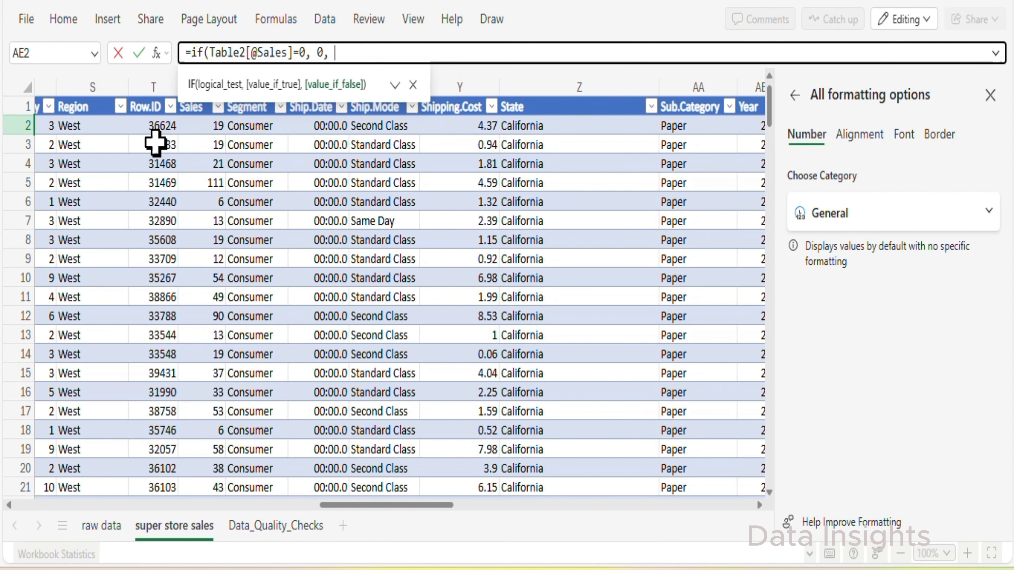
drag(429, 505, 404, 515)
click(111, 126)
text(/)
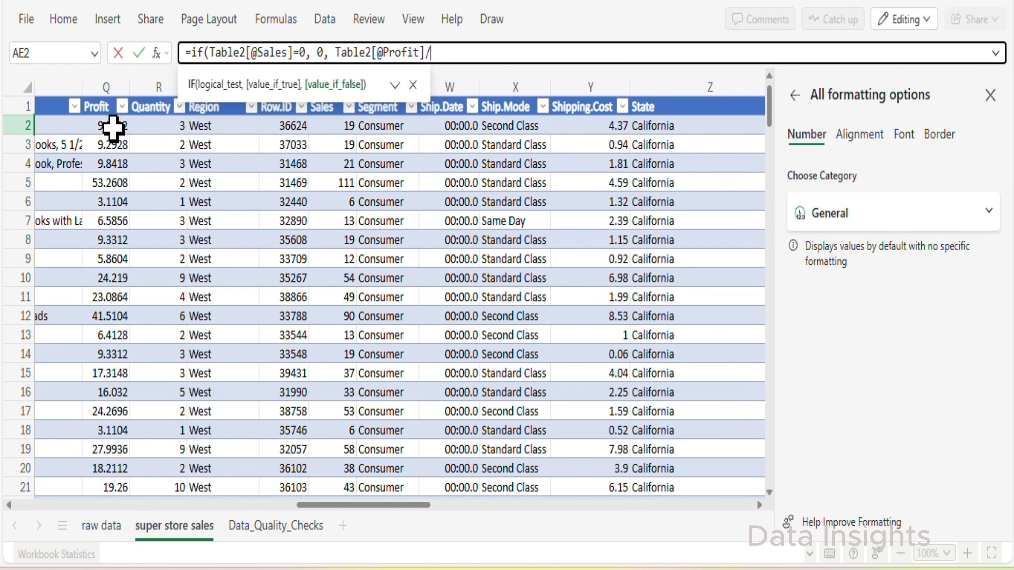
click(327, 126)
text())
key(Return)
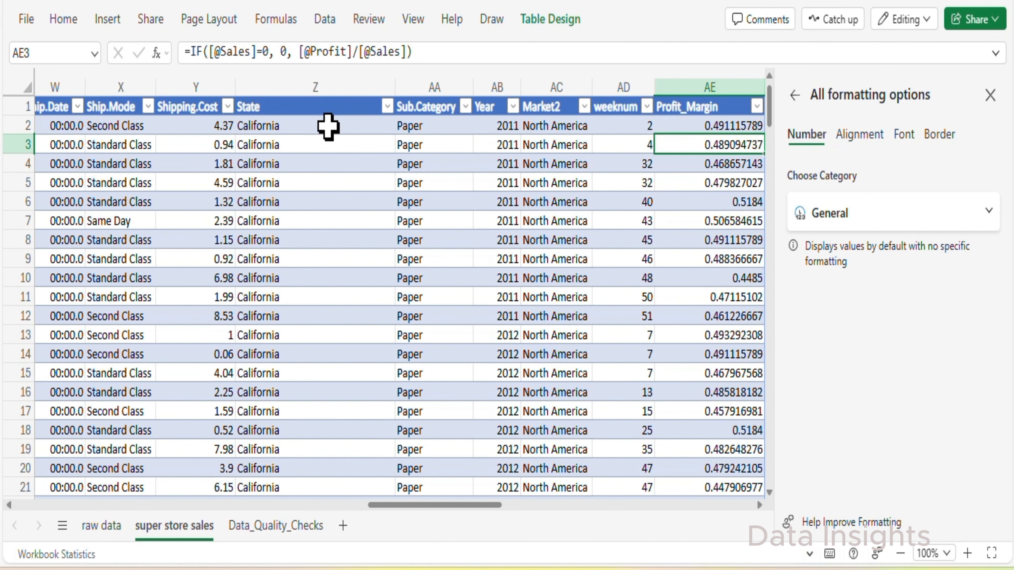
Format the whole Profit_Margin column as Percentage with 2 decimal places.
drag(489, 508, 548, 509)
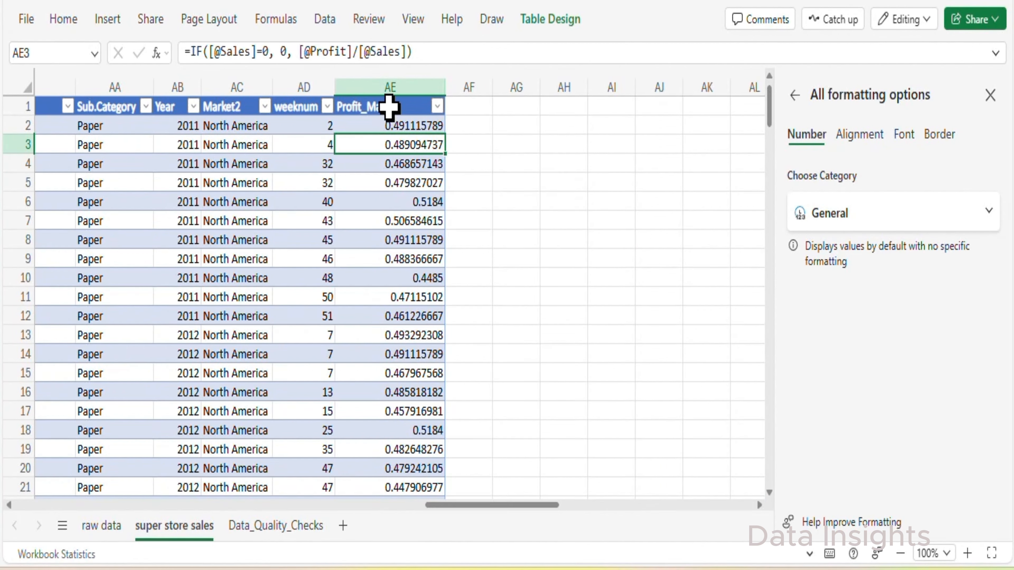
click(396, 86)
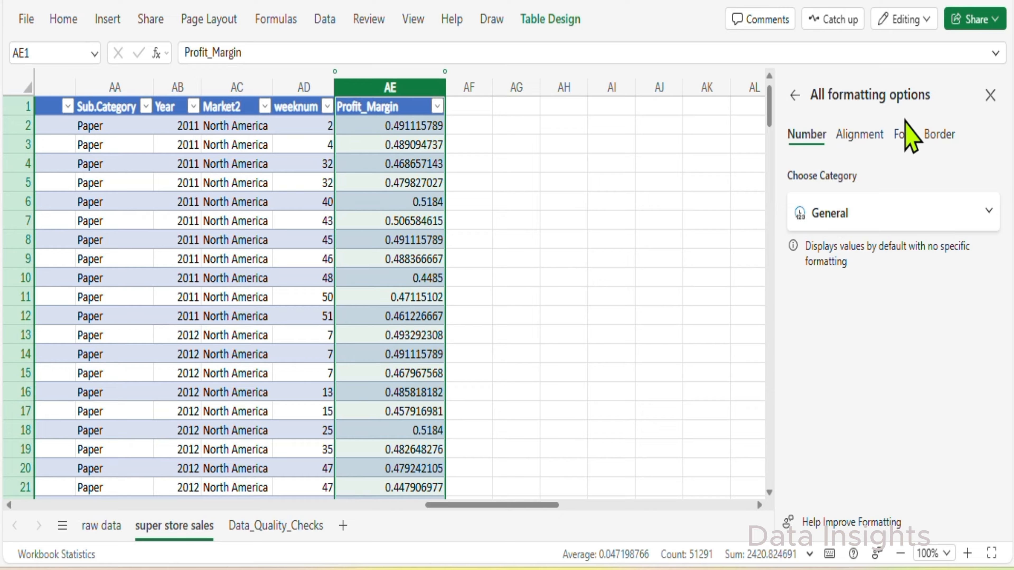
click(895, 219)
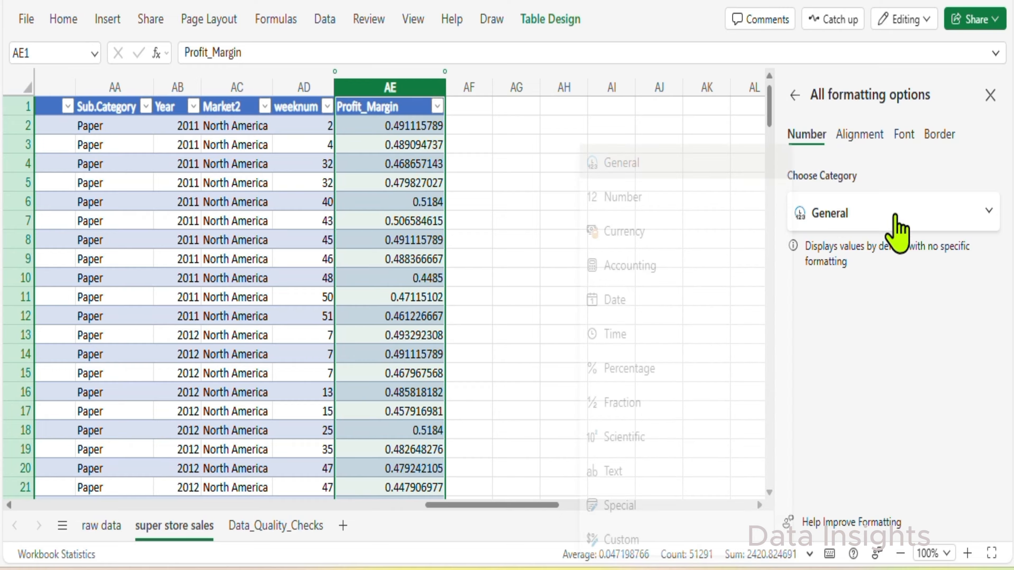
click(633, 367)
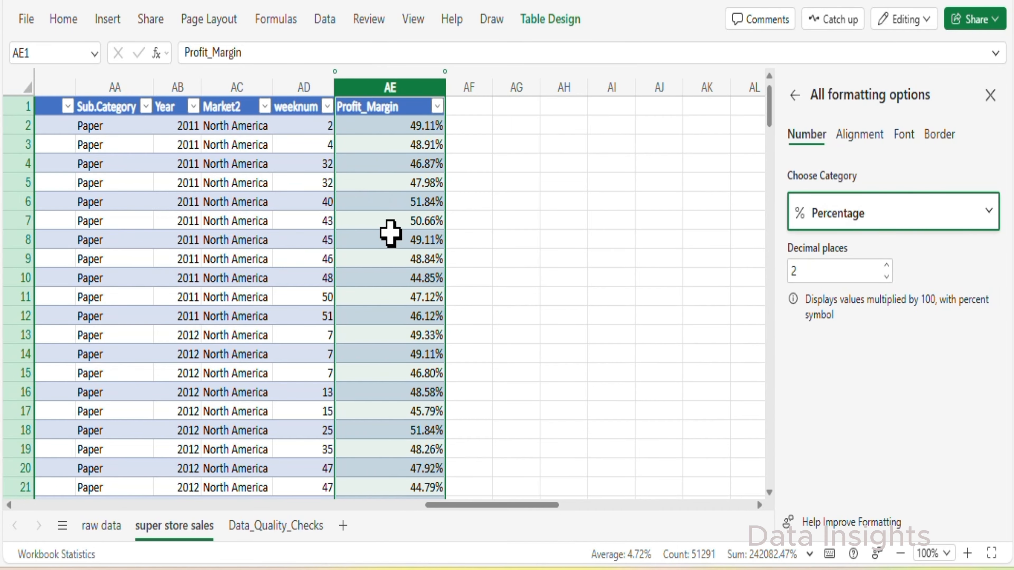
click(392, 242)
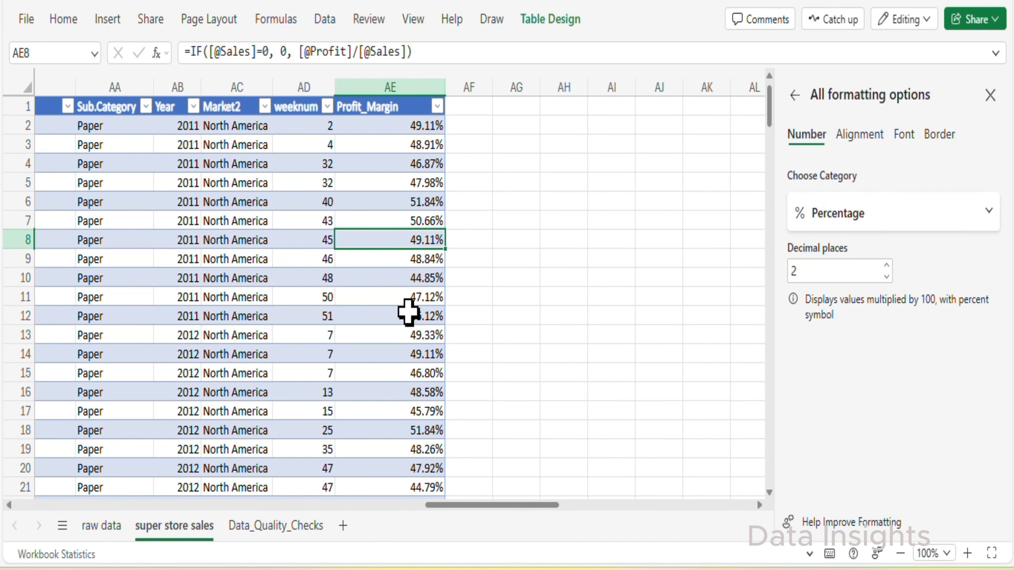
Format the whole Discount column as Percentage with 0 decimal places.
drag(452, 505, 434, 505)
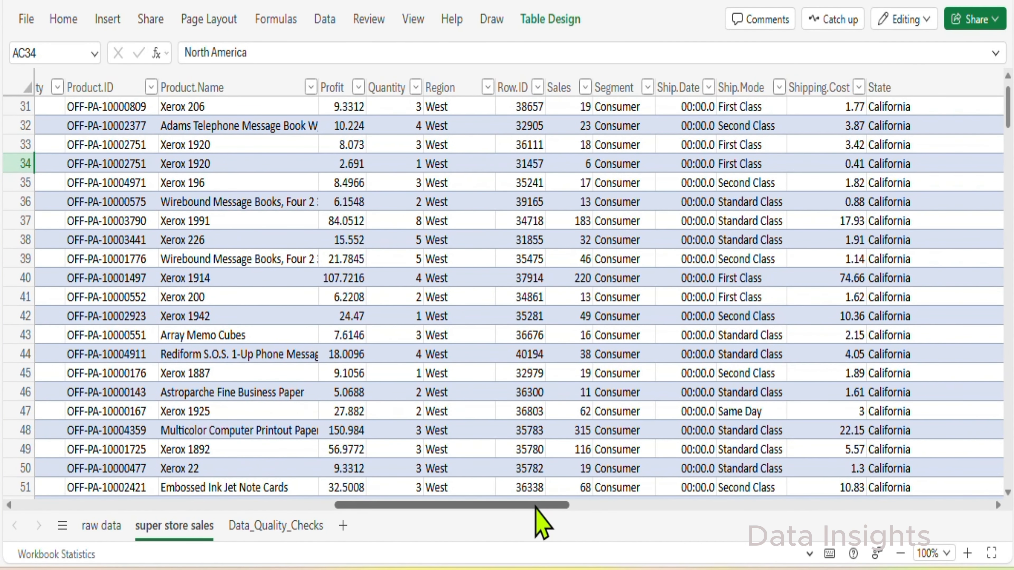
drag(545, 505, 260, 515)
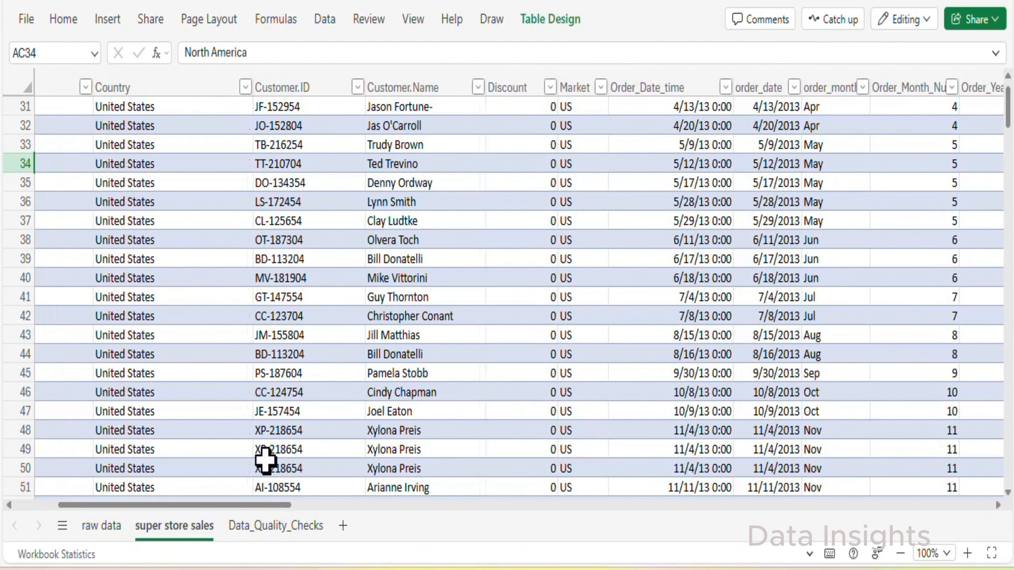
click(504, 84)
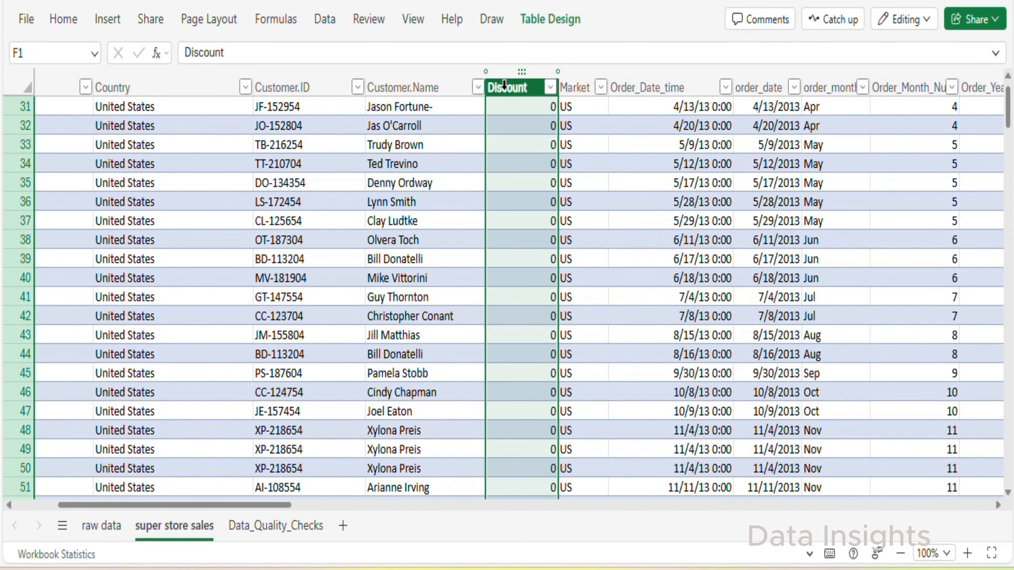
click(63, 20)
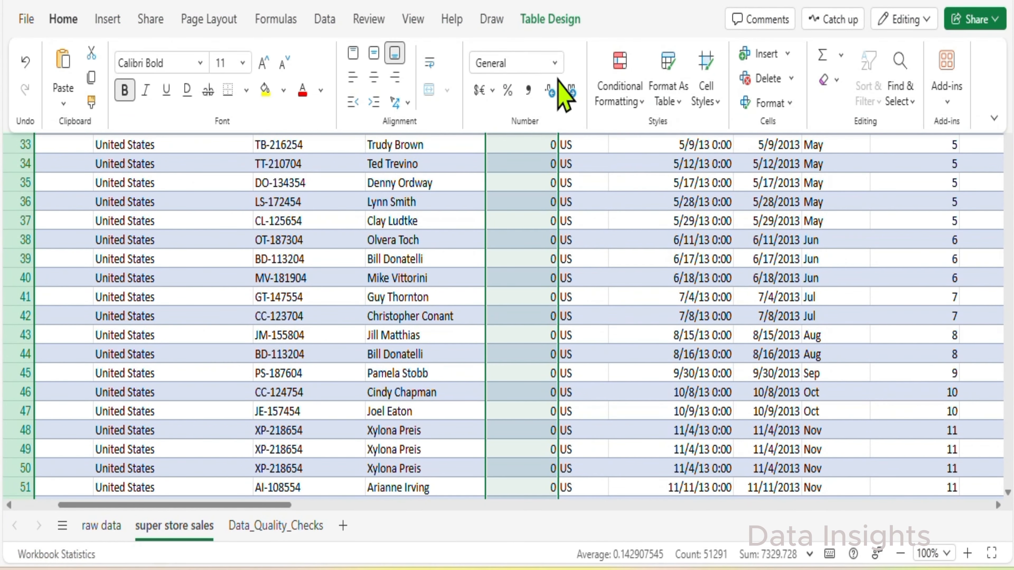
click(555, 64)
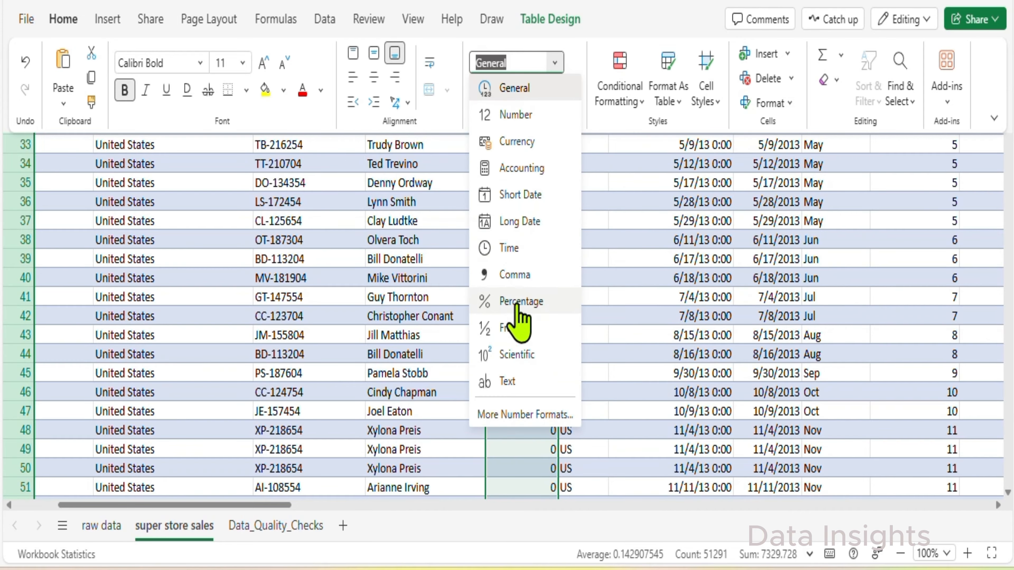
click(518, 301)
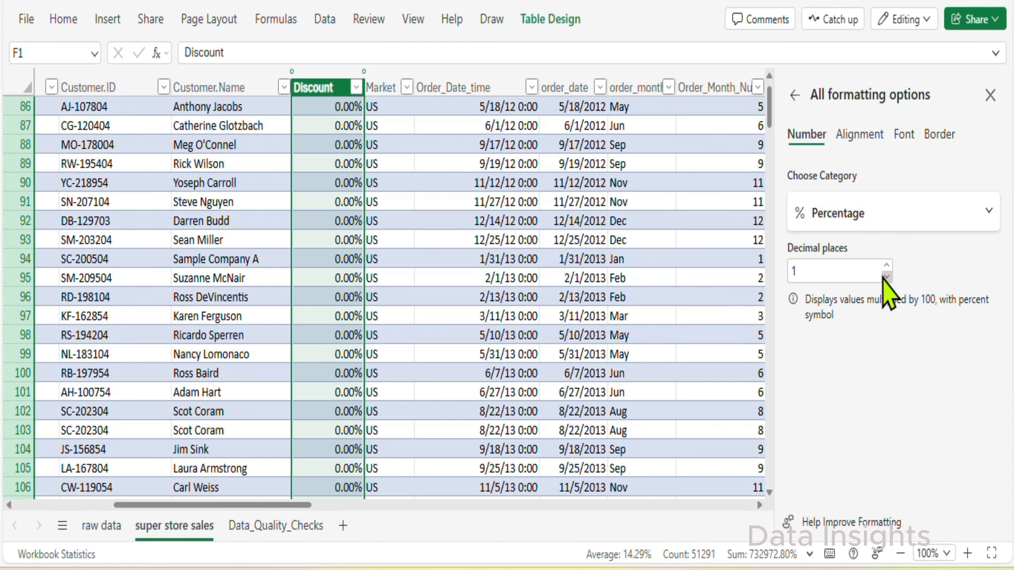
click(886, 276)
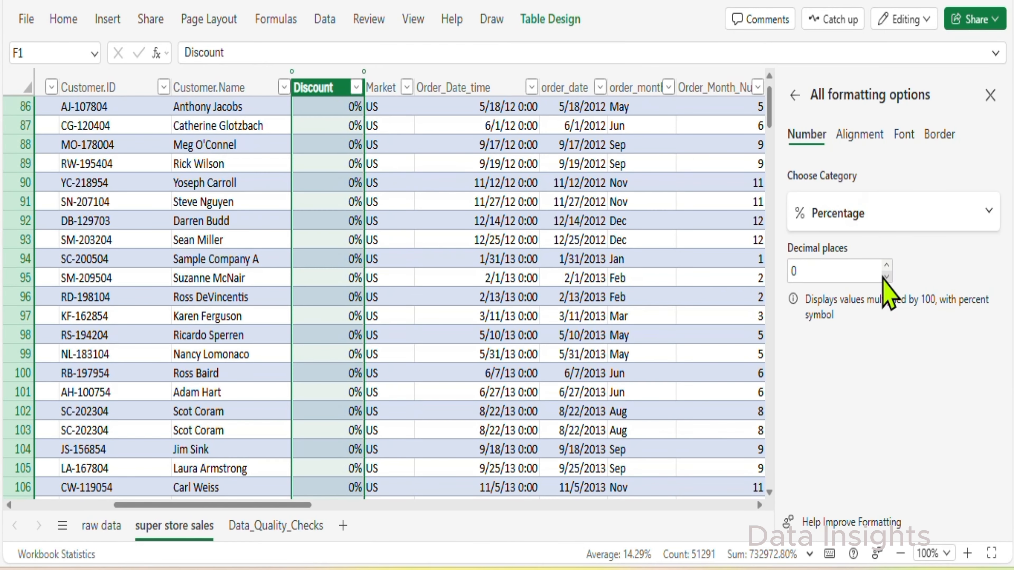
Review the Discount column's distinct percentages down the rows and in its filter list, and close the formatting options.
scroll(333, 172, down, 18)
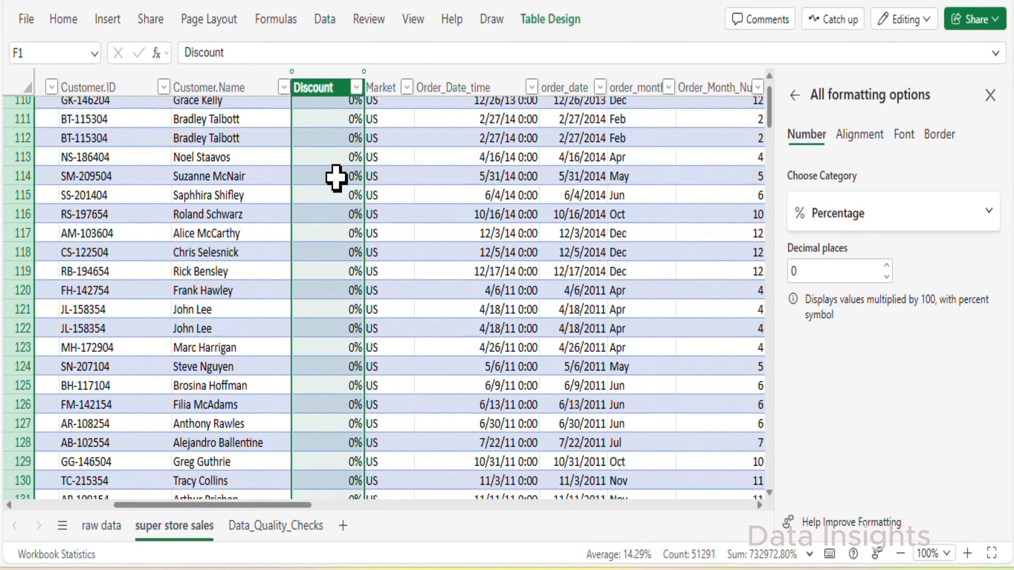
scroll(332, 196, down, 8)
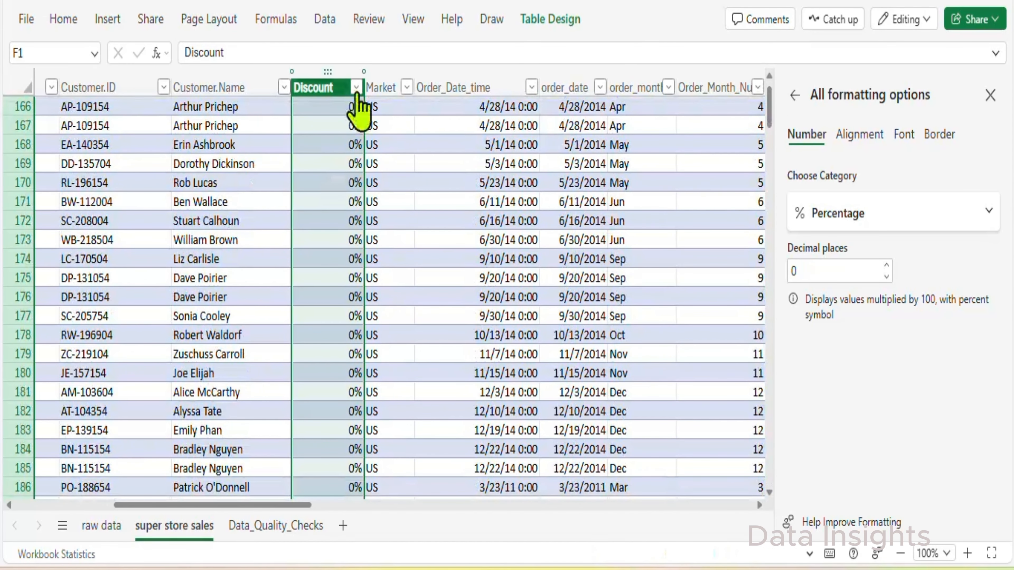
click(356, 87)
scroll(453, 396, down, 10)
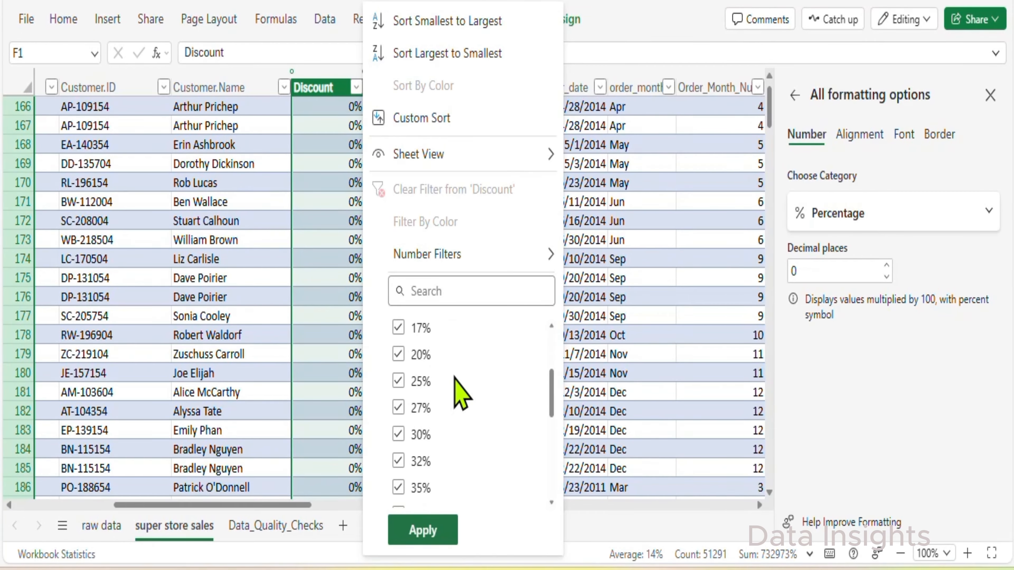
scroll(473, 430, down, 2)
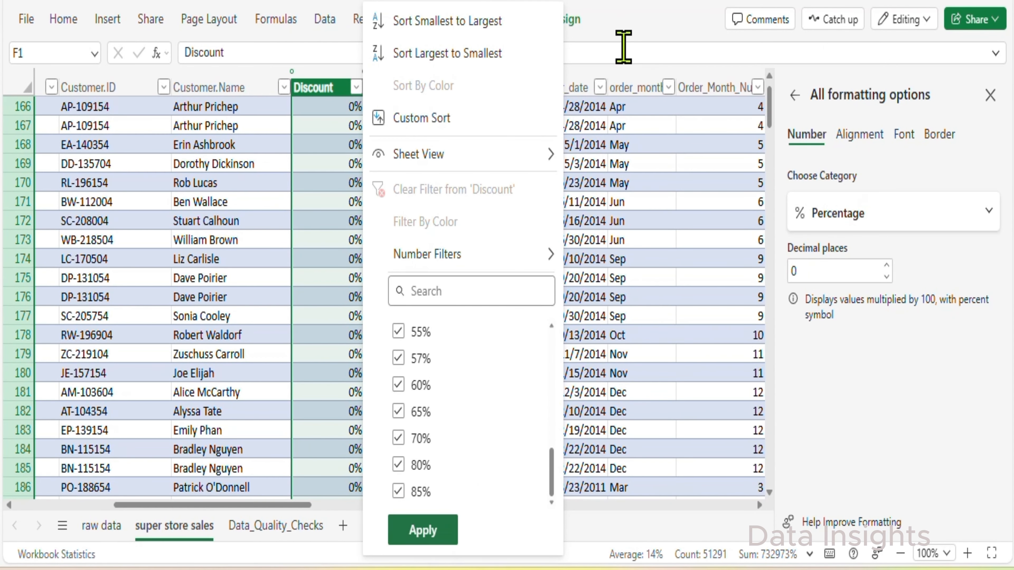
click(623, 48)
click(991, 95)
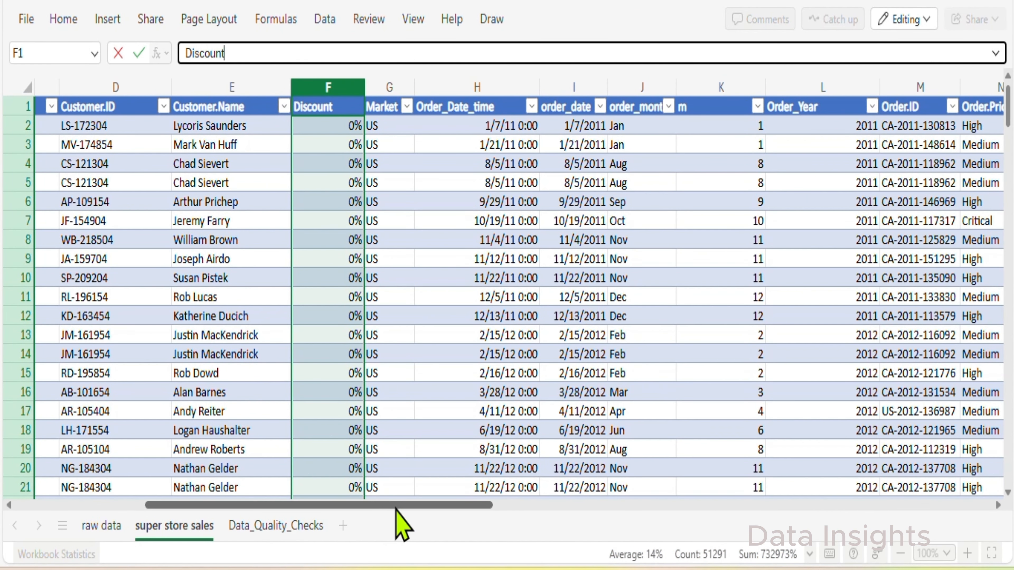
Check the month names available in the order_month column's filter list without applying a filter.
drag(395, 508, 426, 506)
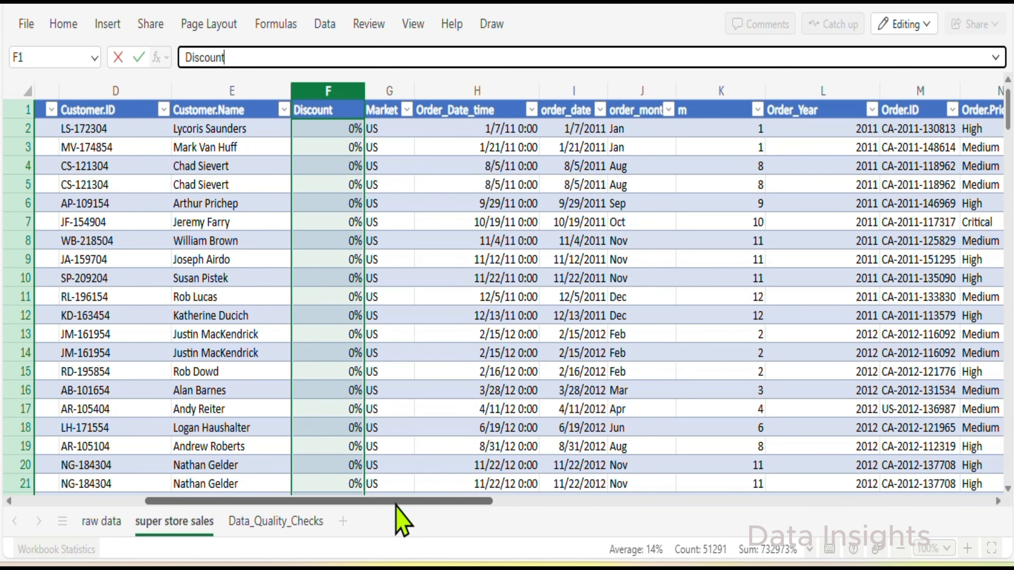
drag(396, 504, 457, 503)
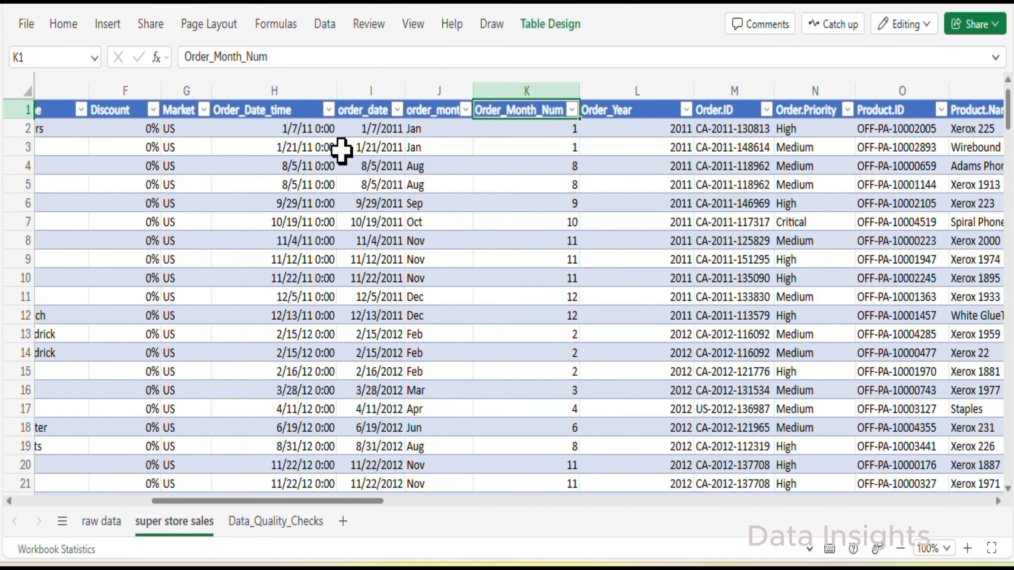
click(464, 111)
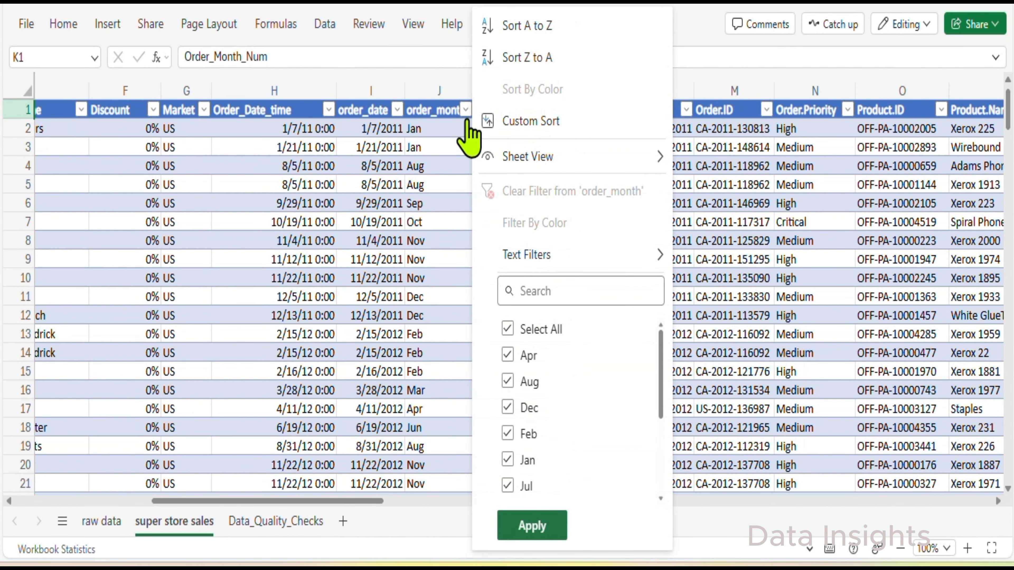
scroll(553, 425, down, 3)
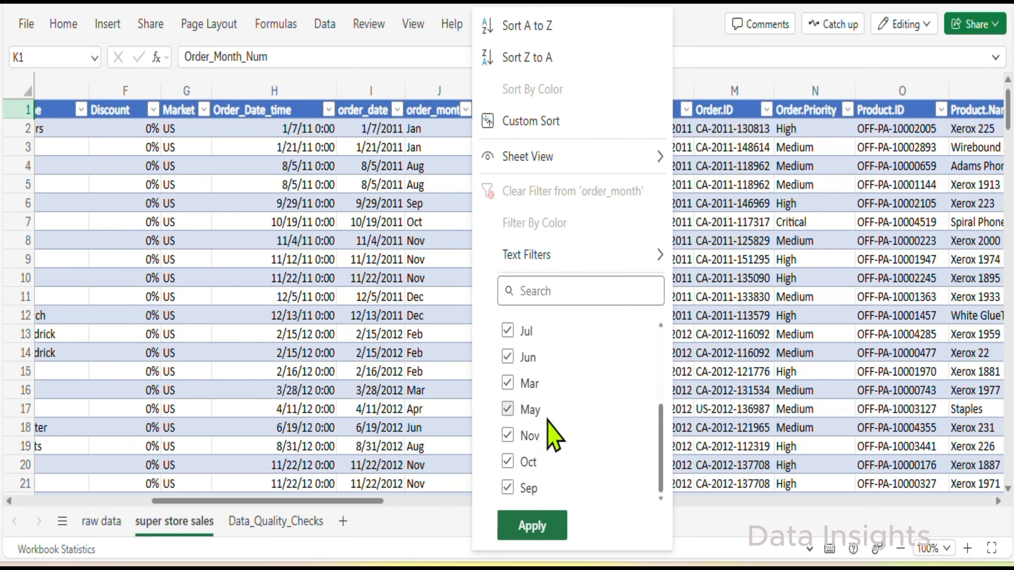
scroll(549, 421, up, 3)
click(426, 81)
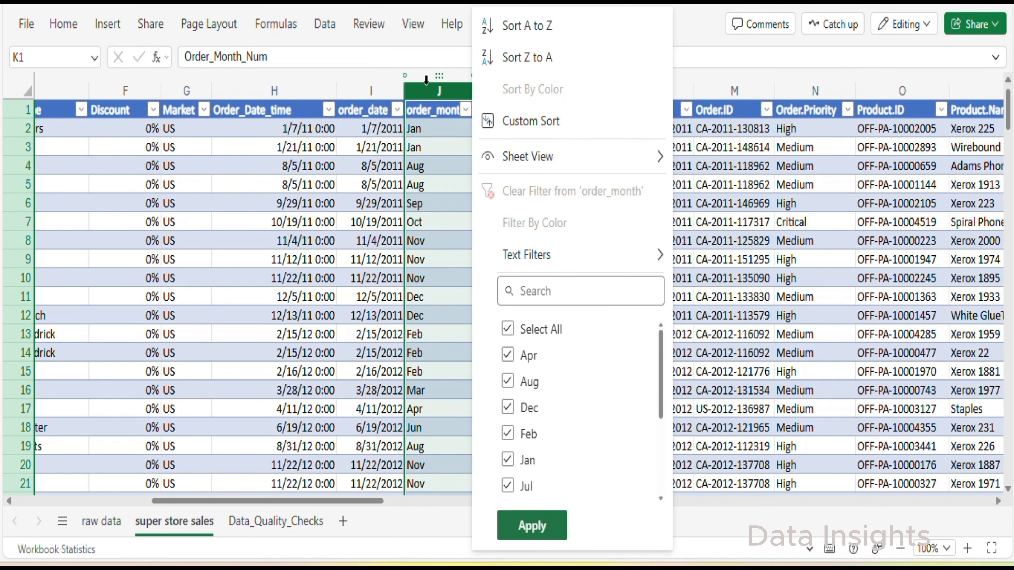
click(521, 113)
click(523, 92)
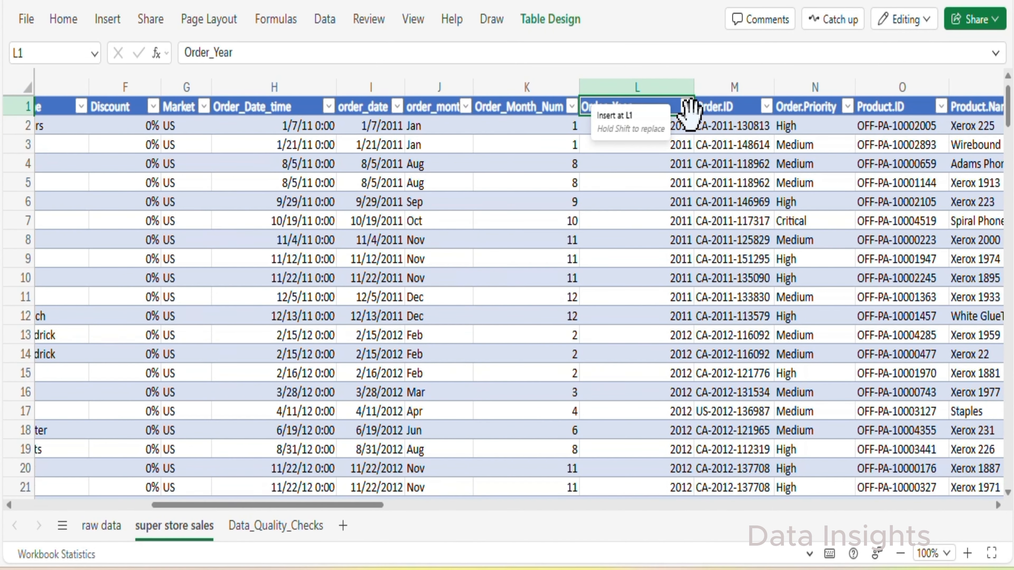
Check the distinct values of the Order_Year and Order_Month_Num columns in their filter lists without applying a filter.
click(690, 113)
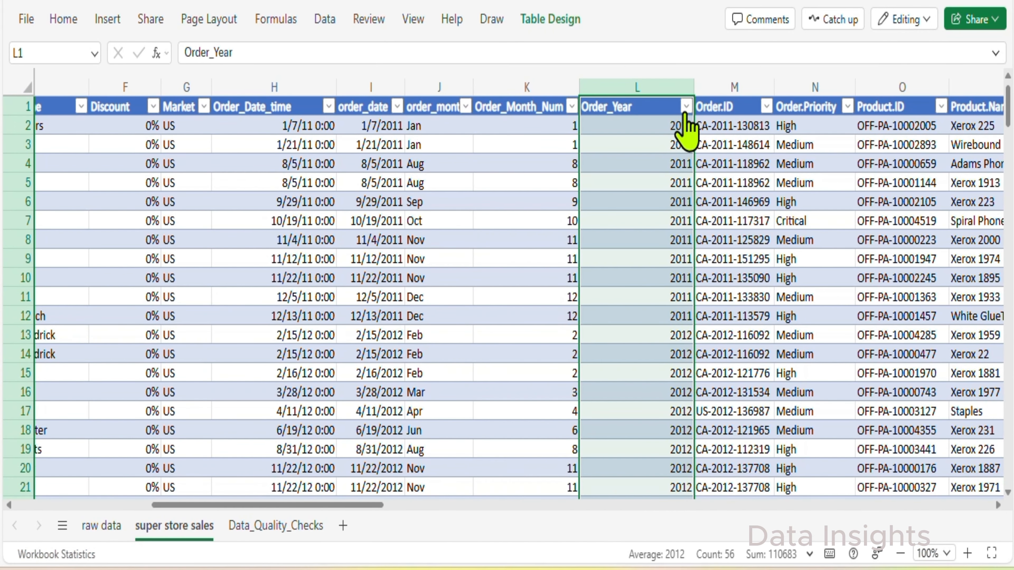
click(685, 108)
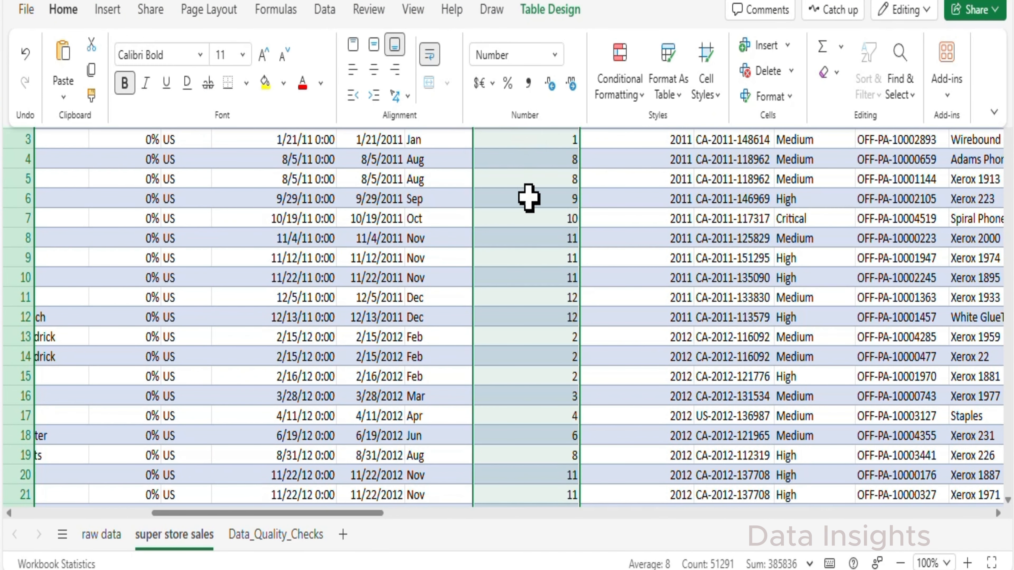
click(529, 219)
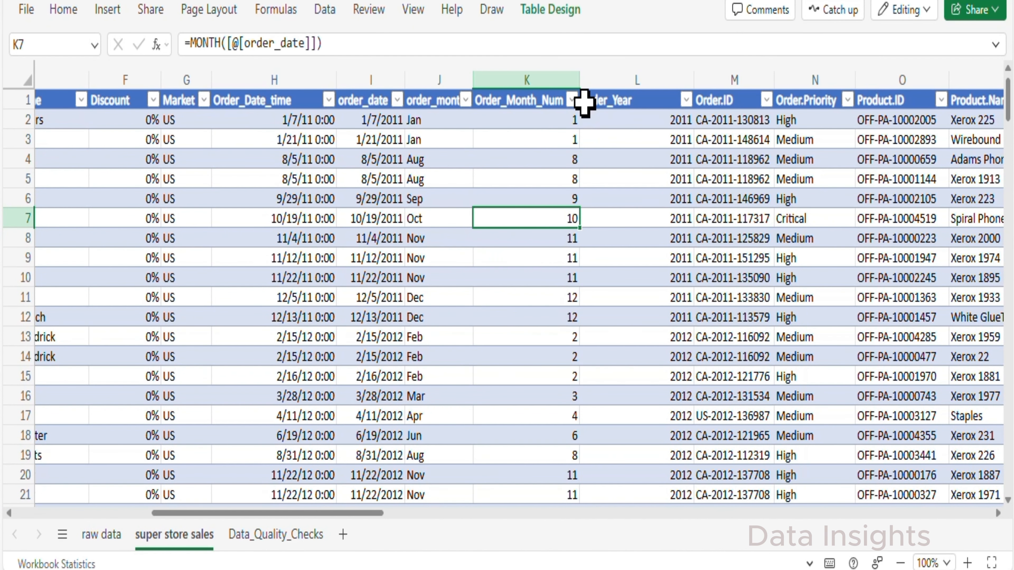
click(572, 100)
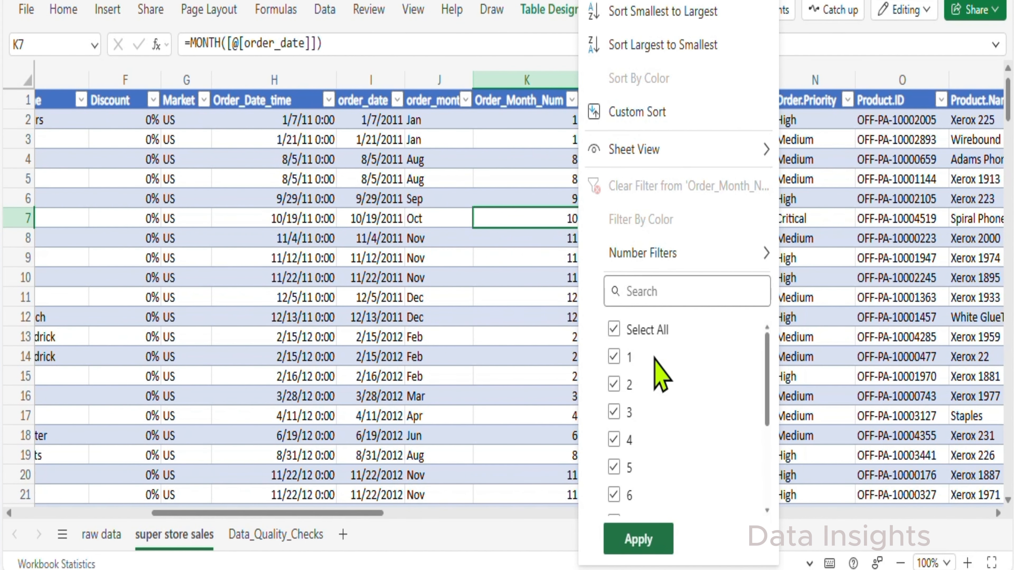
scroll(656, 361, down, 3)
click(538, 195)
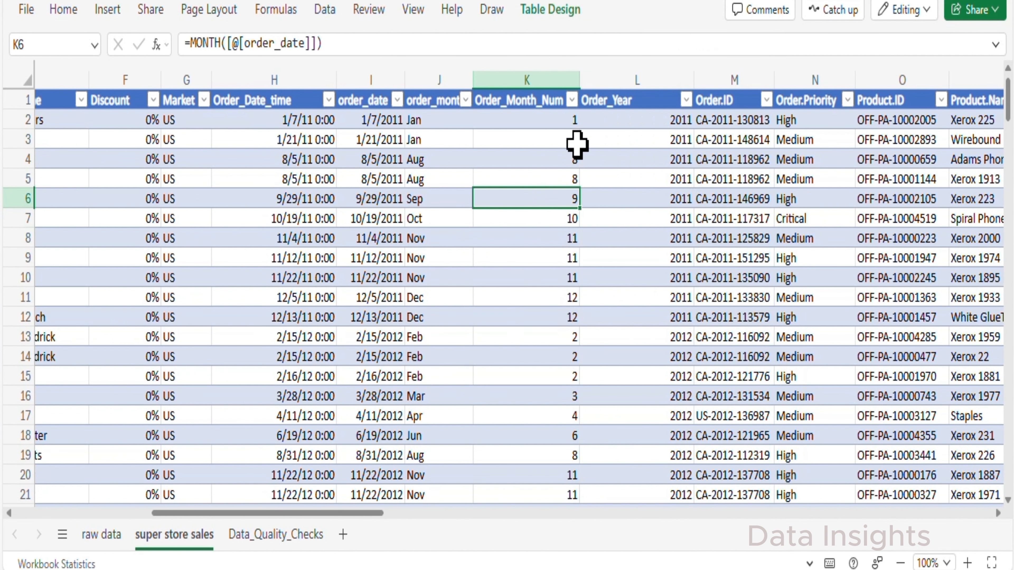
click(617, 99)
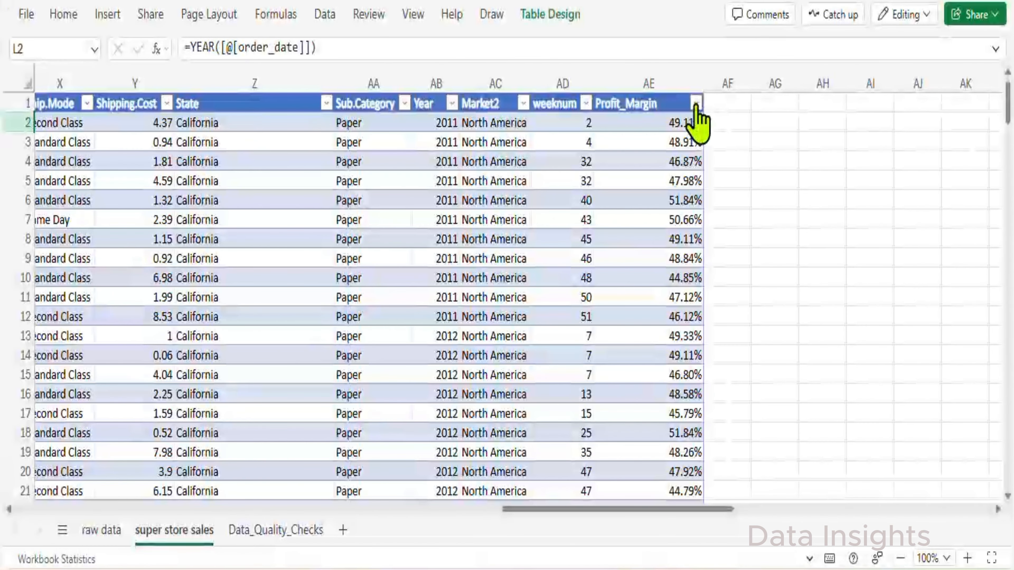
Examine the distinct percentages in the Profit_Margin column's filter list and close it without filtering.
click(696, 104)
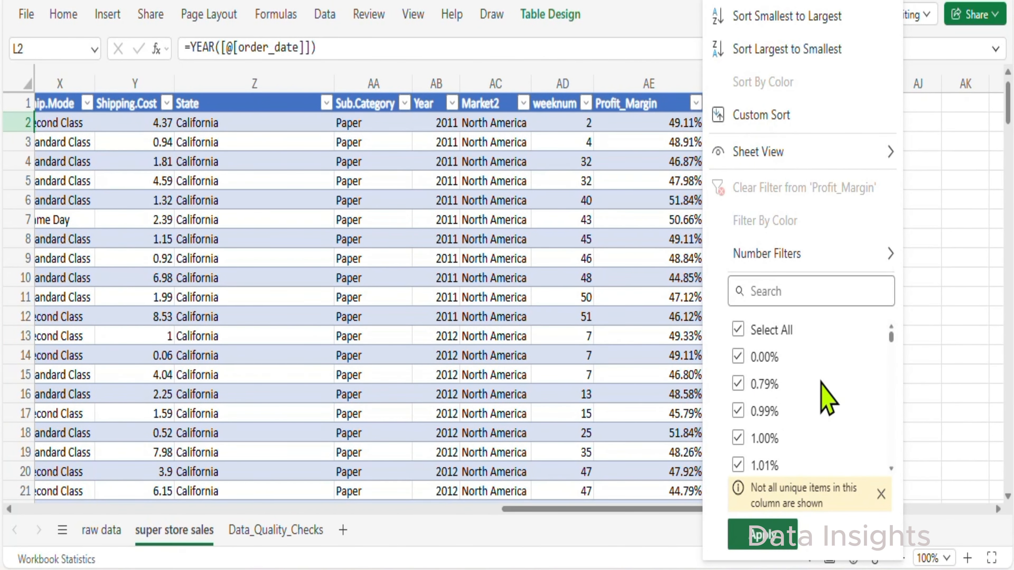
scroll(826, 399, down, 10)
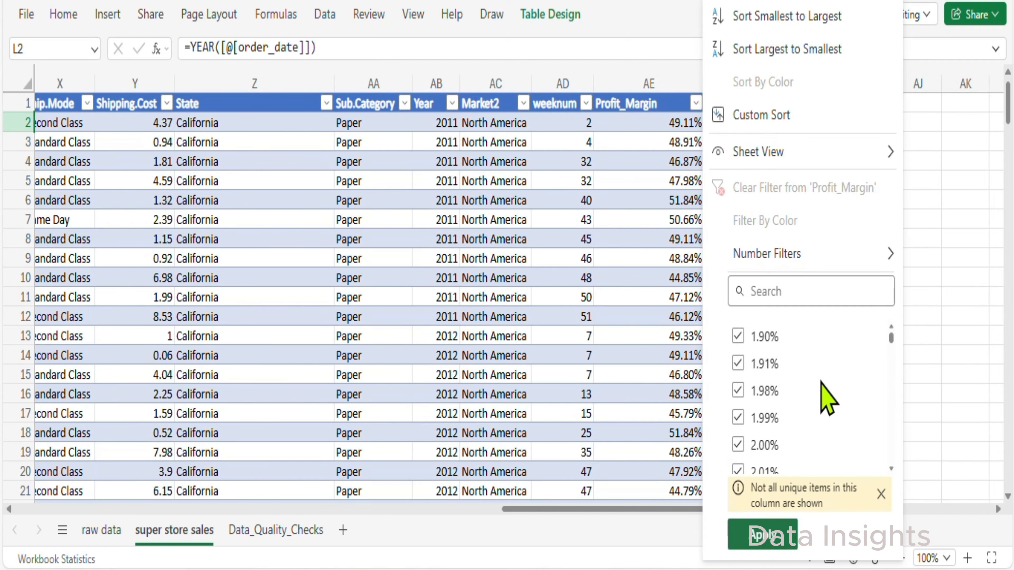
scroll(826, 399, down, 10)
scroll(828, 397, down, 1)
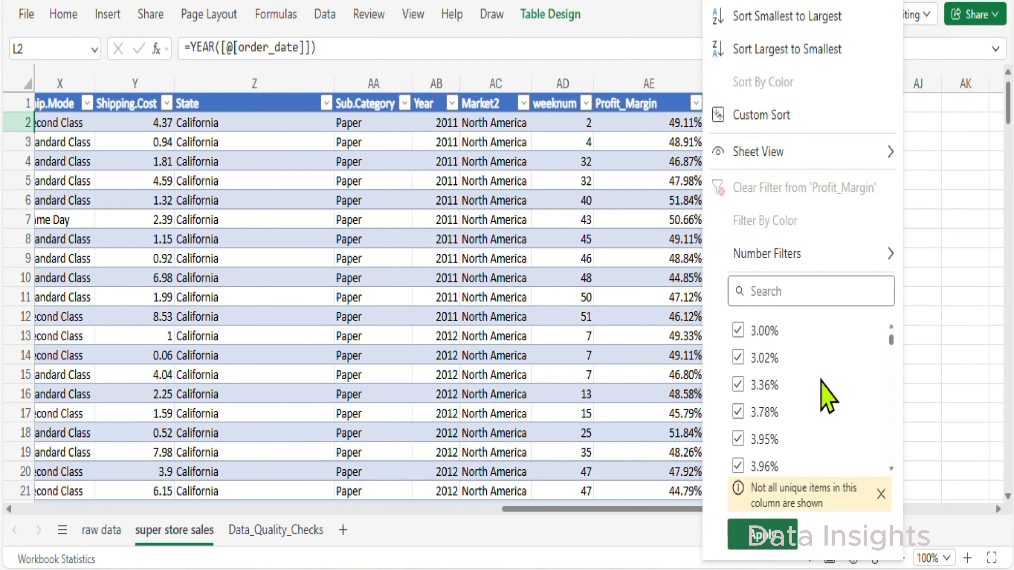
click(601, 279)
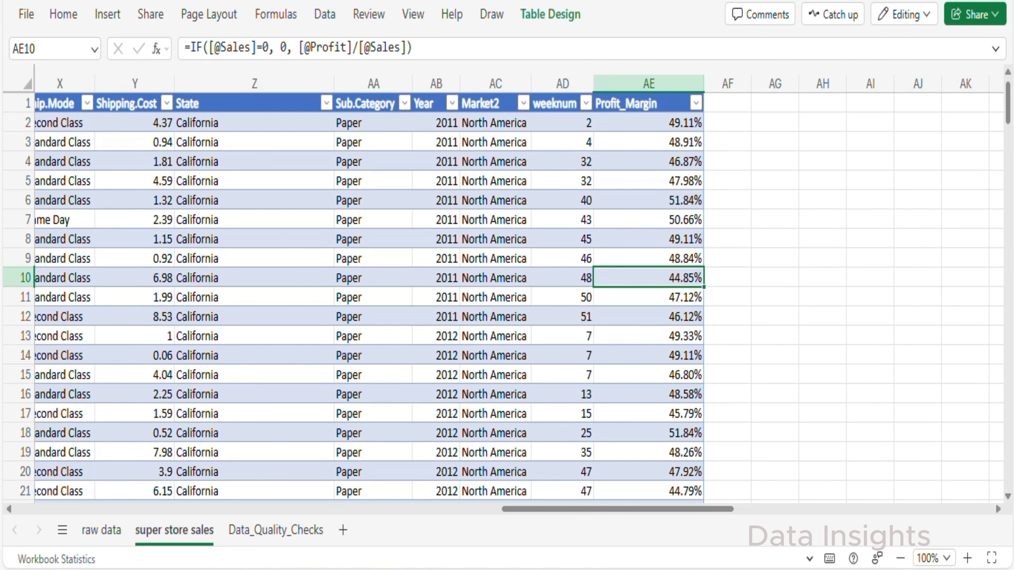
Inspect the Negative Profit check on the Data_Quality_Checks sheet and return to the super store sales sheet.
key(ctrl+Page_Down)
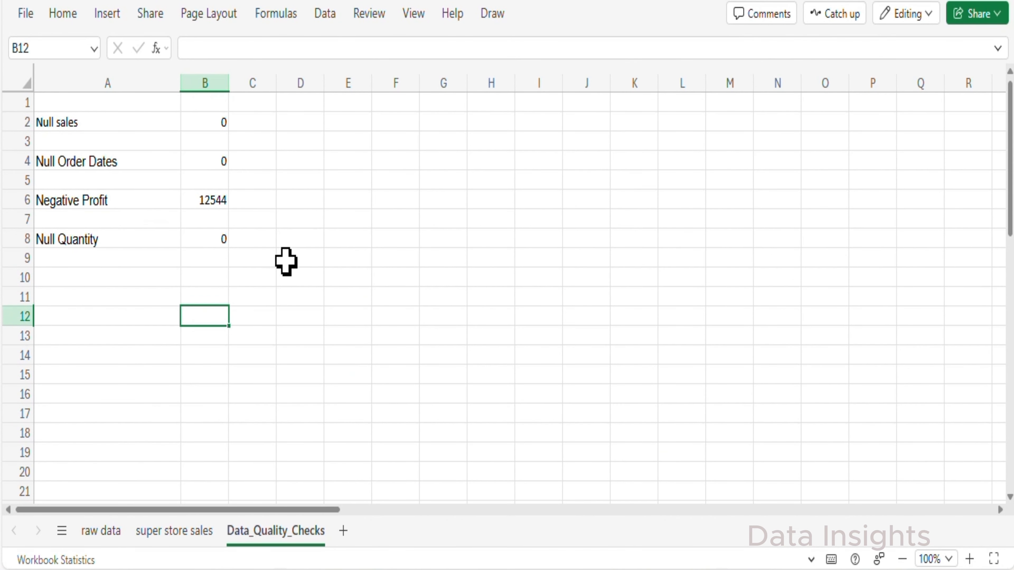
click(206, 208)
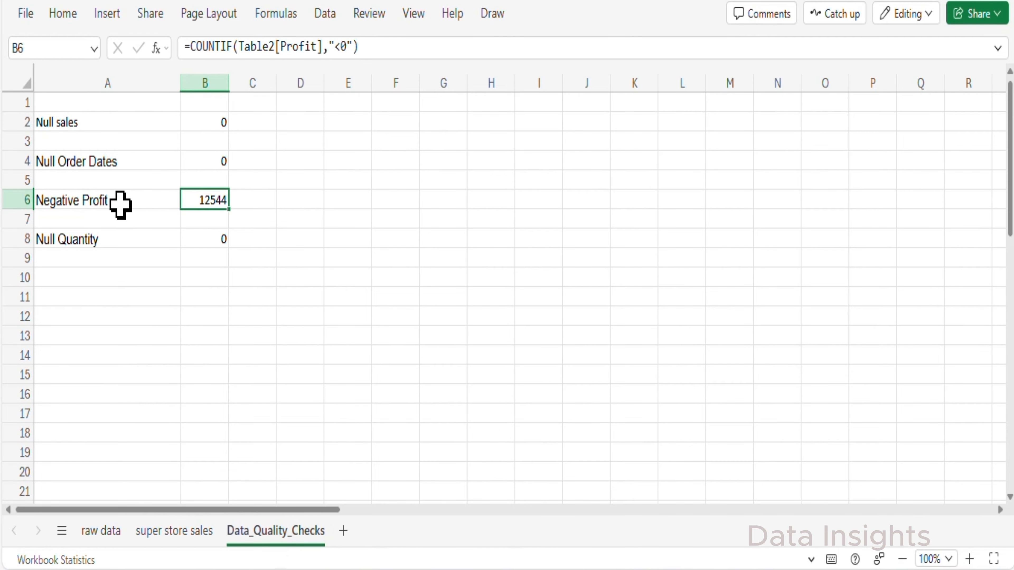
click(174, 542)
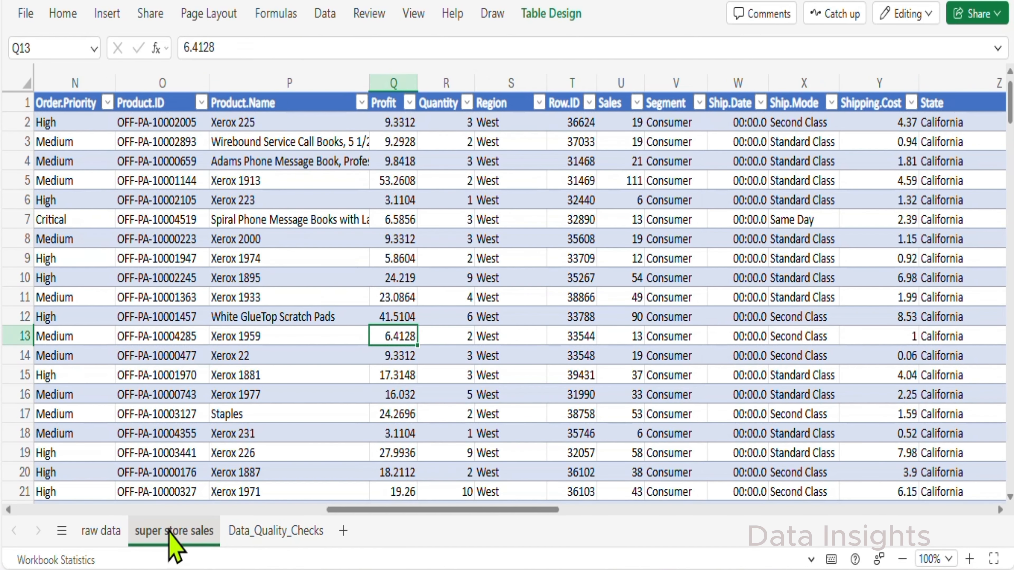
Filter the Profit column to show only 0 and examine the Profit_Margin values of those rows.
click(409, 104)
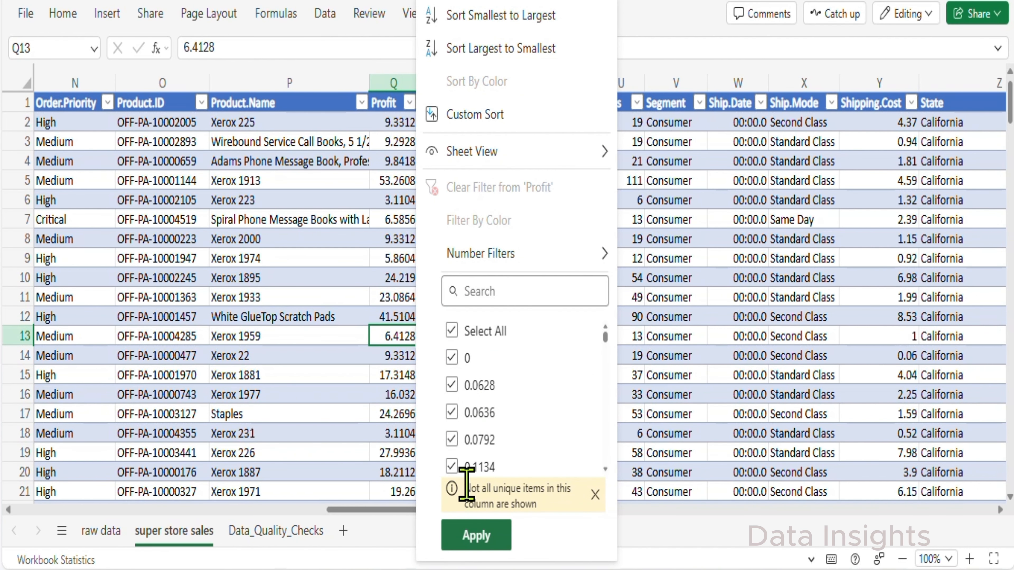
click(457, 332)
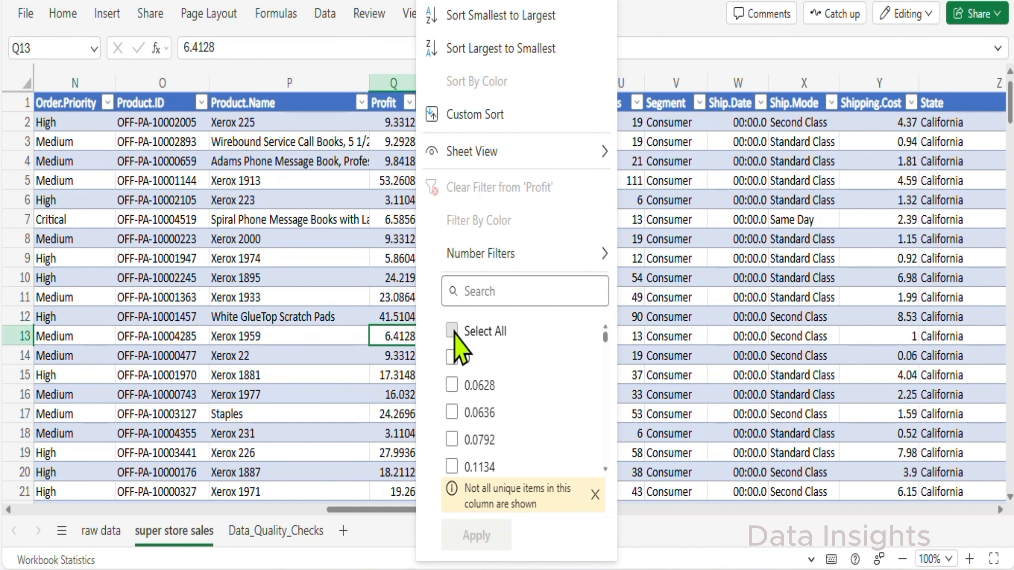
click(451, 357)
click(476, 535)
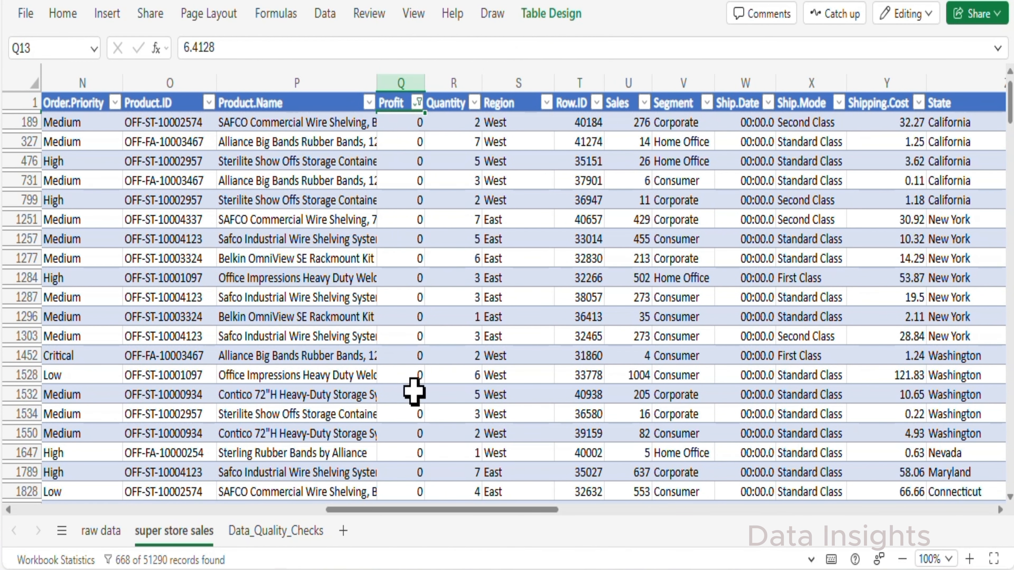
drag(450, 514, 607, 537)
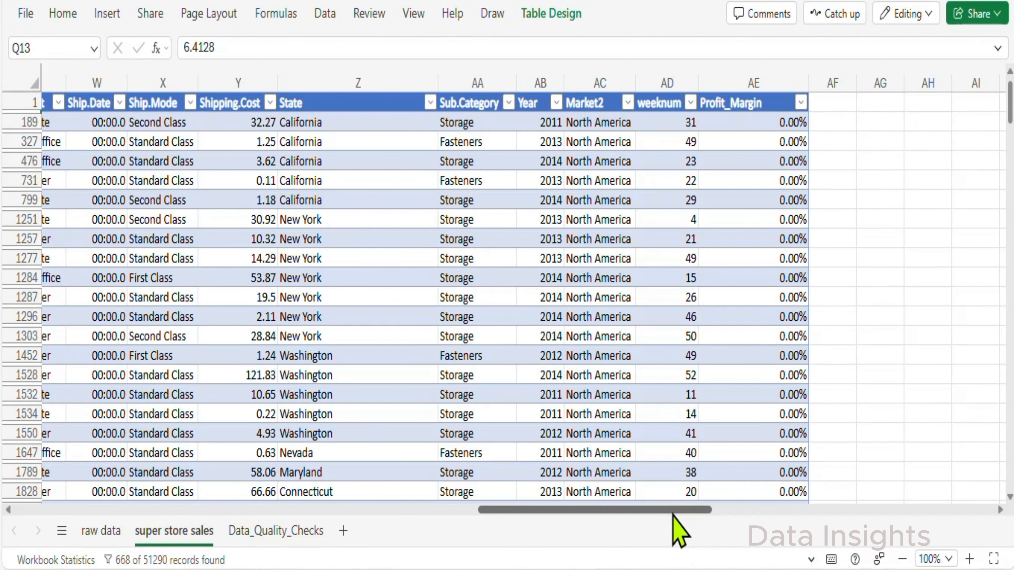
drag(672, 514, 536, 516)
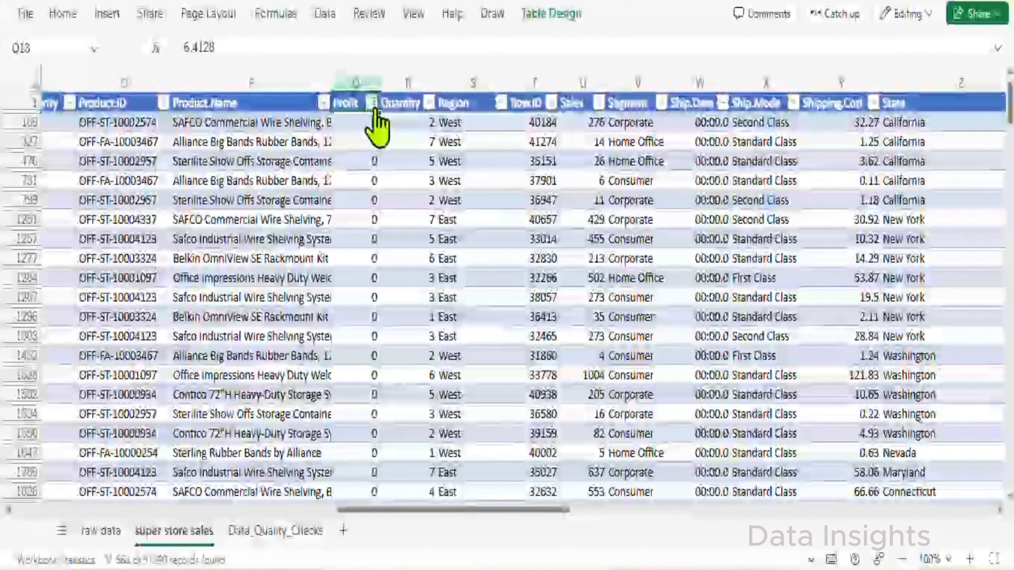
Restore all rows by selecting every value in the Profit column's filter.
click(372, 103)
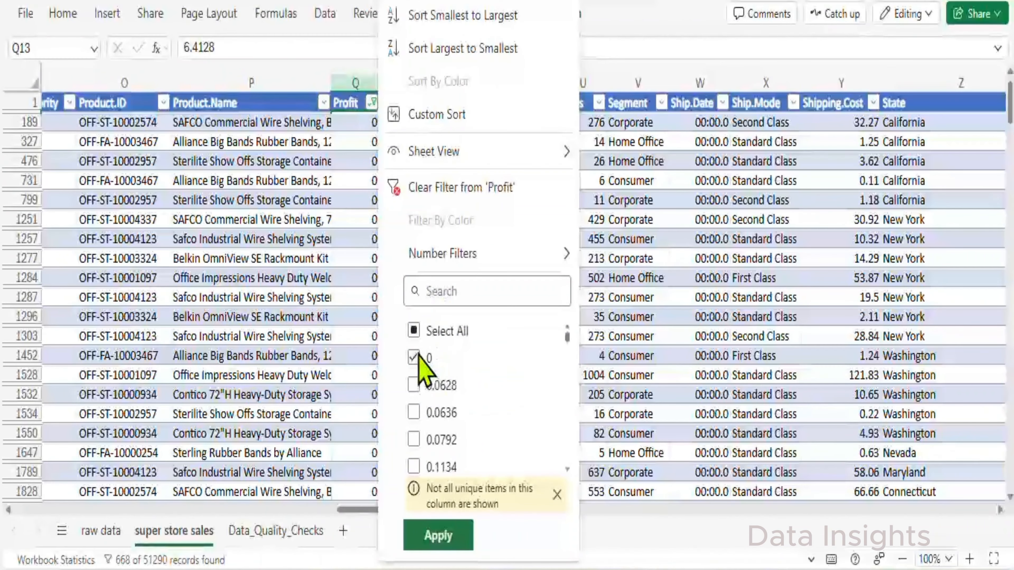
click(414, 331)
click(438, 535)
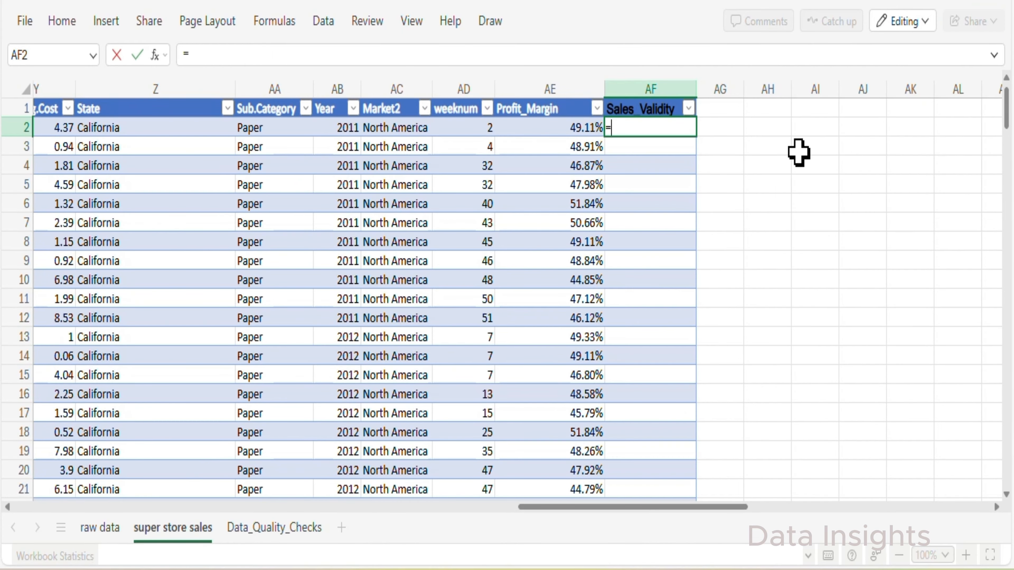
Fill the Sales_Validity column with an IF formula returning "Negative Sales (Return)" when Sales is below 0 and "Valid" otherwise.
text(if()
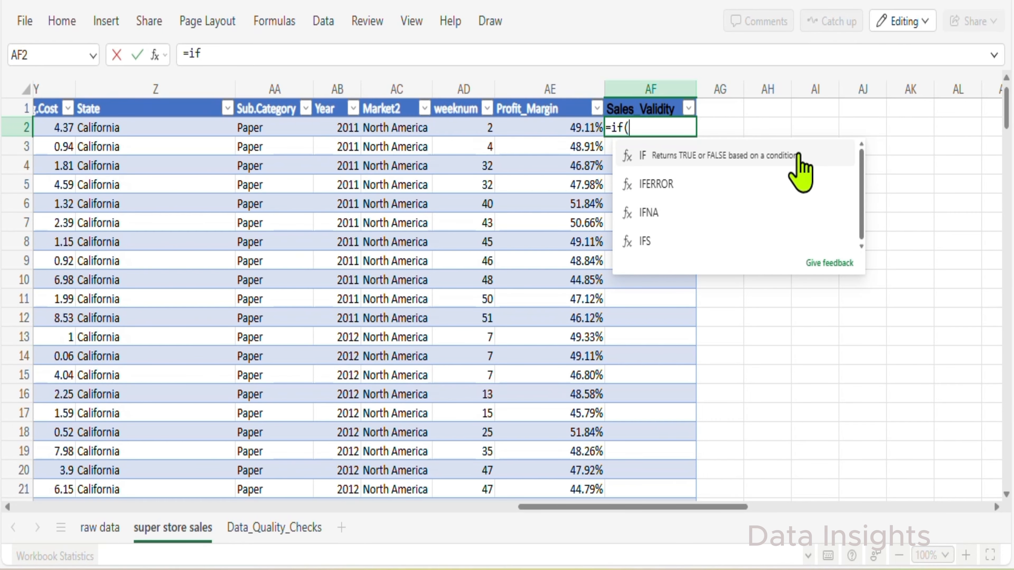
drag(570, 508, 468, 512)
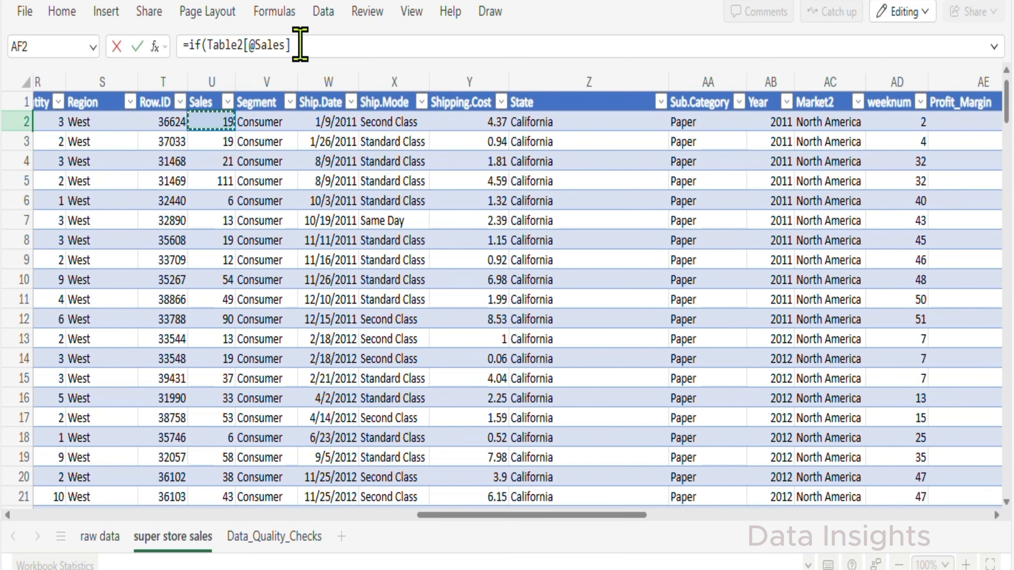
click(304, 50)
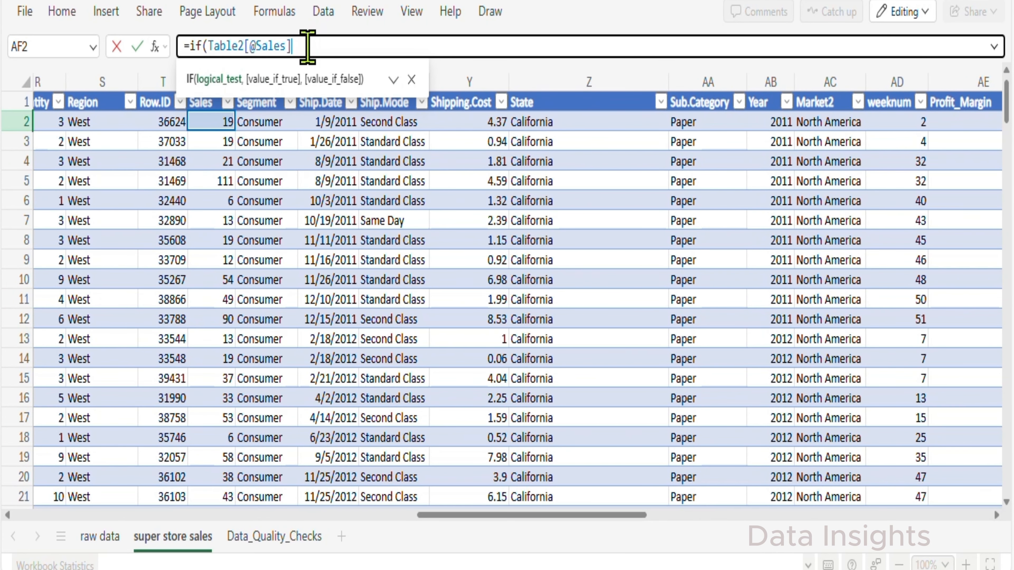
text(<0, "Negative Sales (Return)","Valid"))
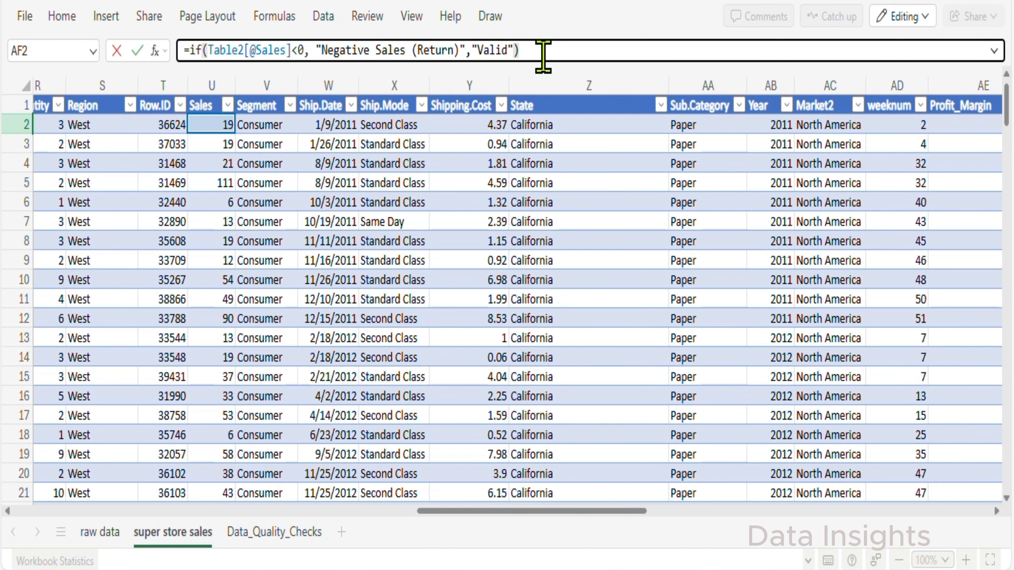
key(Return)
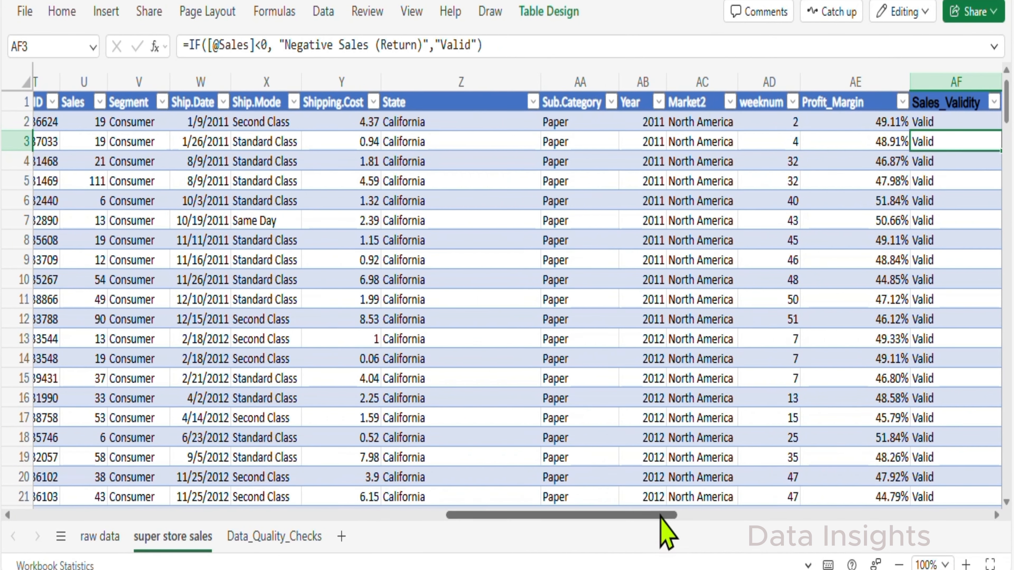
Examine the distinct values in the Sales_Validity column's filter list and close it without filtering.
drag(663, 516, 745, 515)
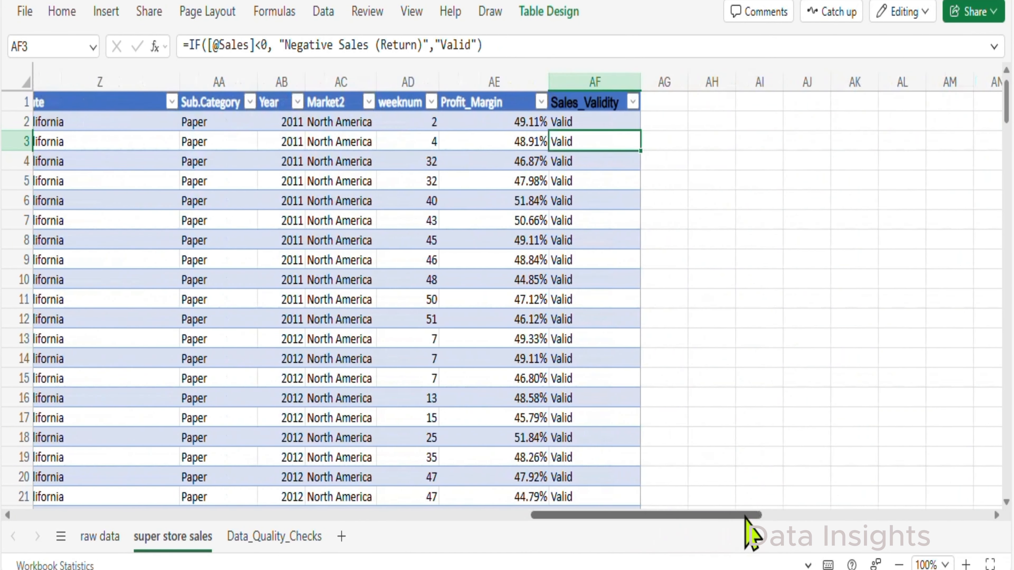
click(654, 108)
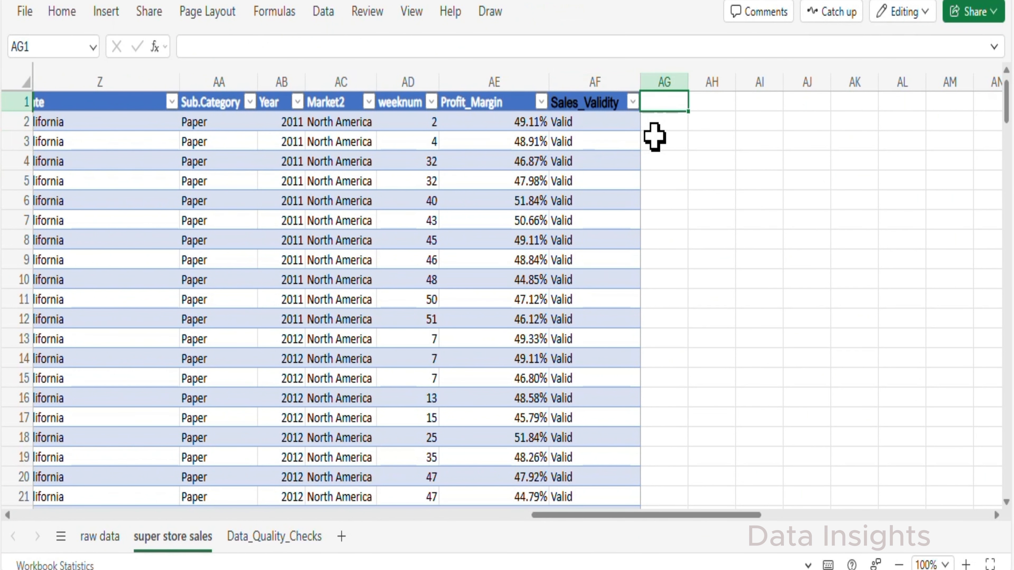
click(595, 201)
click(632, 103)
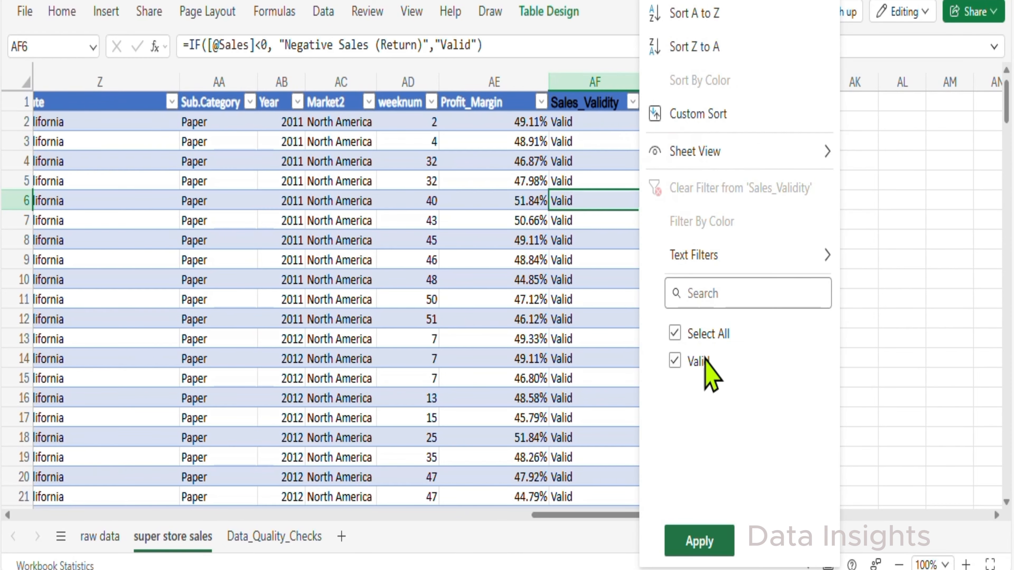
click(593, 205)
Add a profit_status column with an IF formula returning "Loss" when Profit is below 0 and "Profit" otherwise.
click(663, 108)
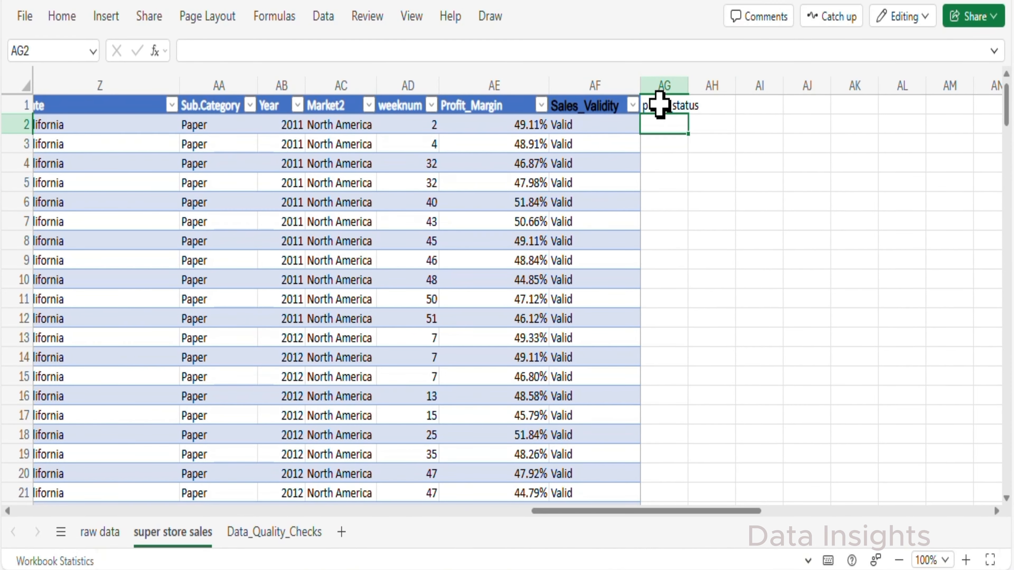
text(=if()
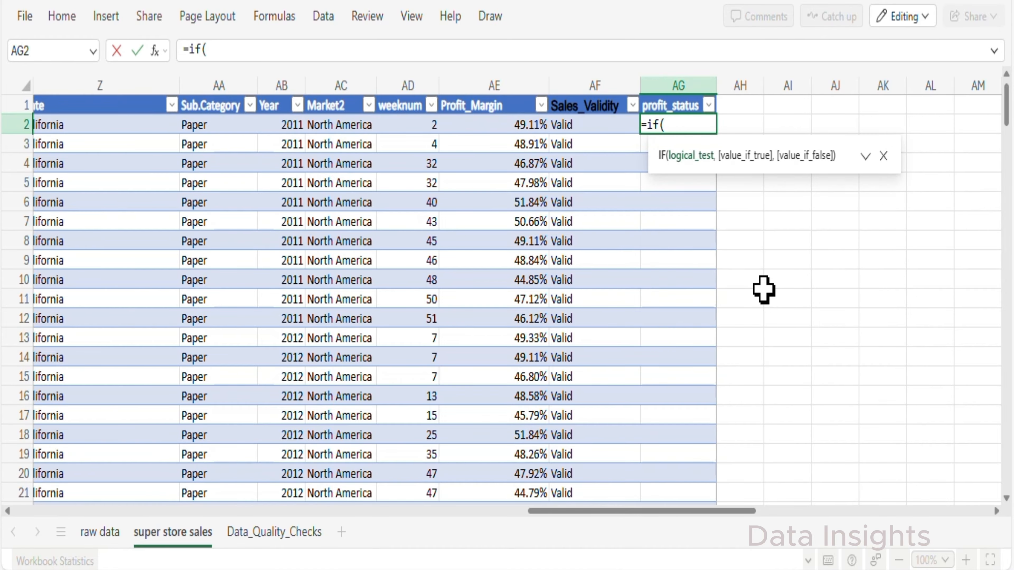
drag(623, 511, 477, 512)
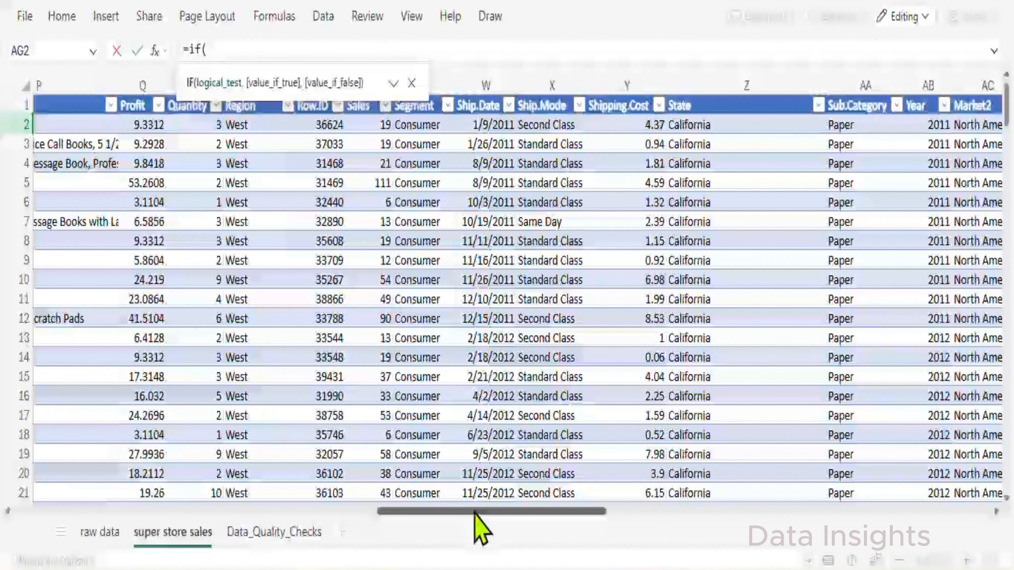
click(139, 126)
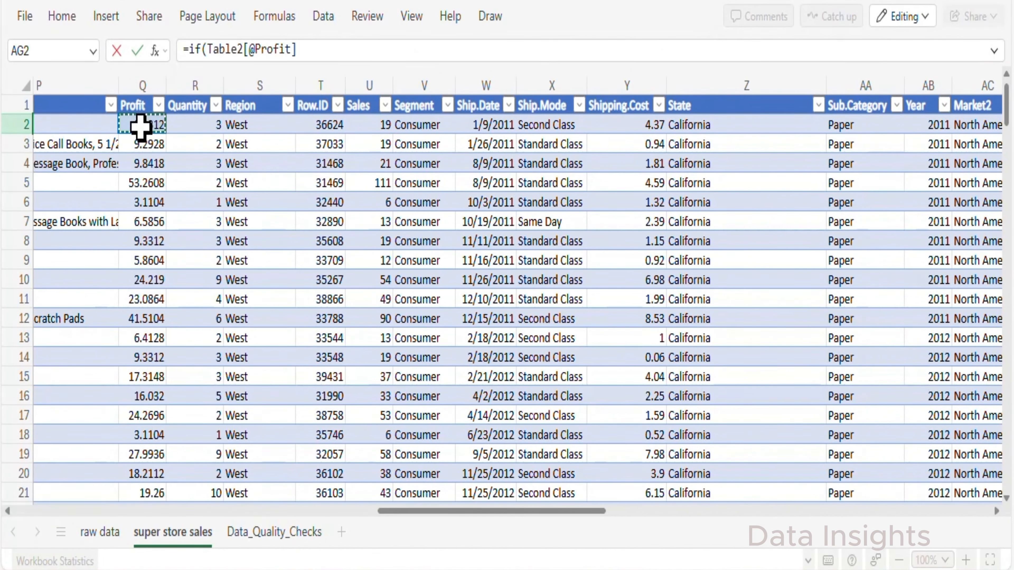
click(315, 49)
text(<0)
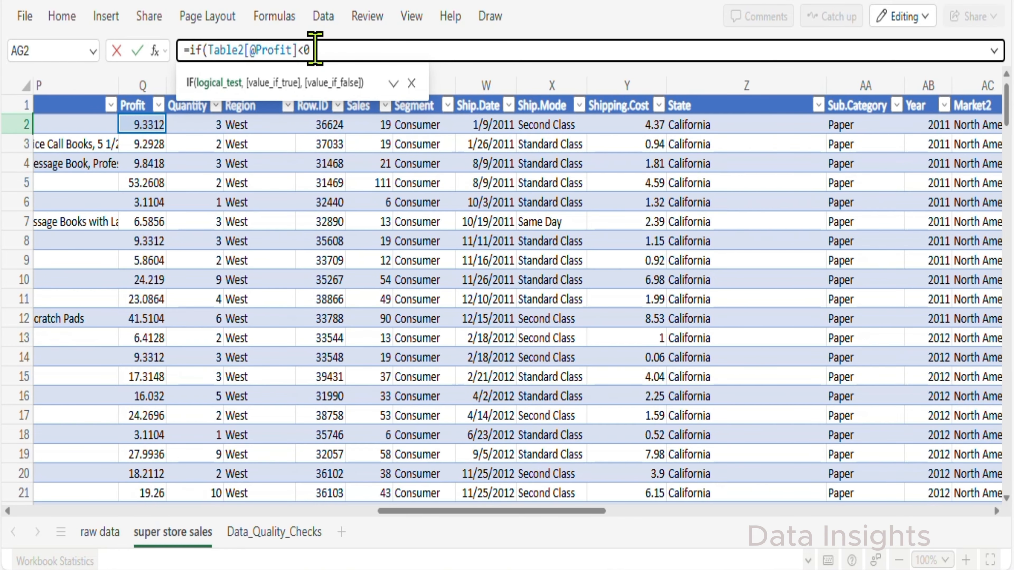
text(,"Loss","Profit)
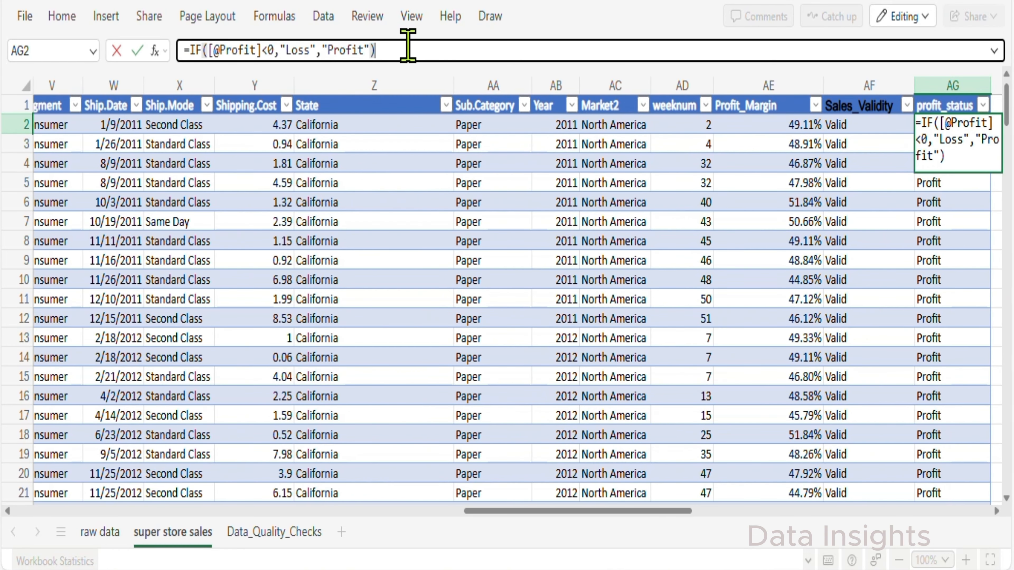
key(Return)
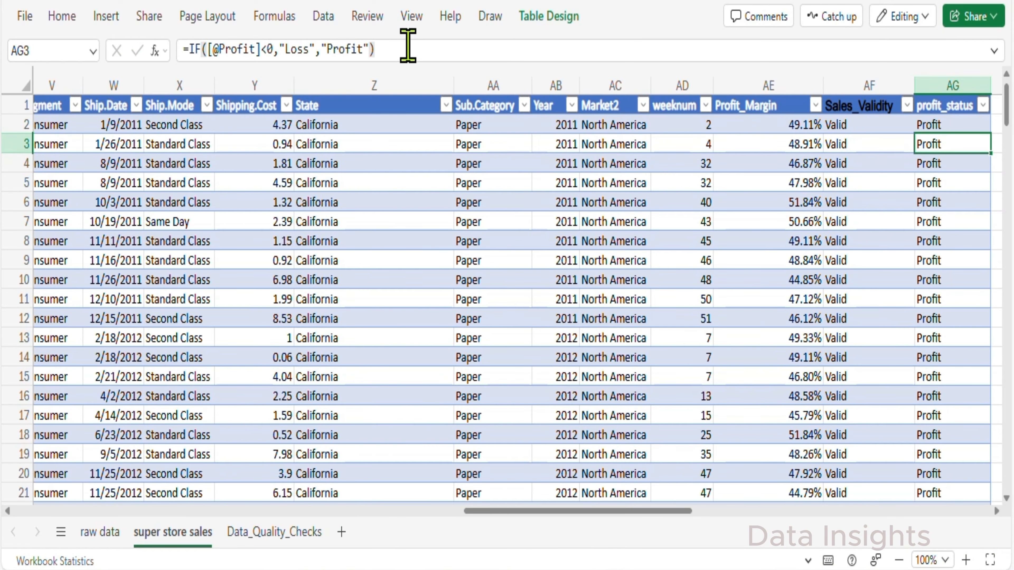
Look over the profit_status values and filter the column to show only Loss rows.
drag(557, 511, 666, 509)
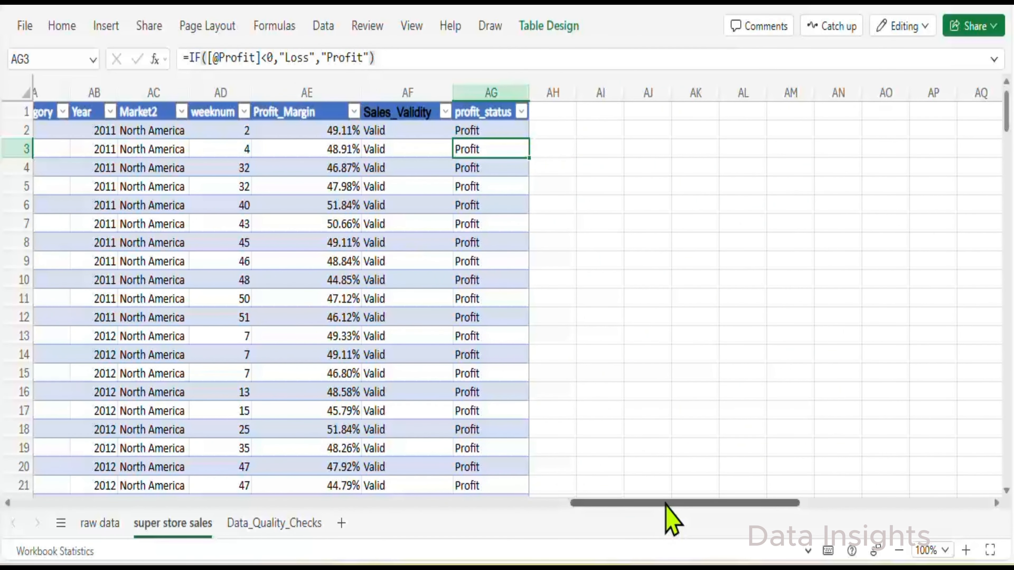
click(514, 202)
scroll(515, 196, down, 3)
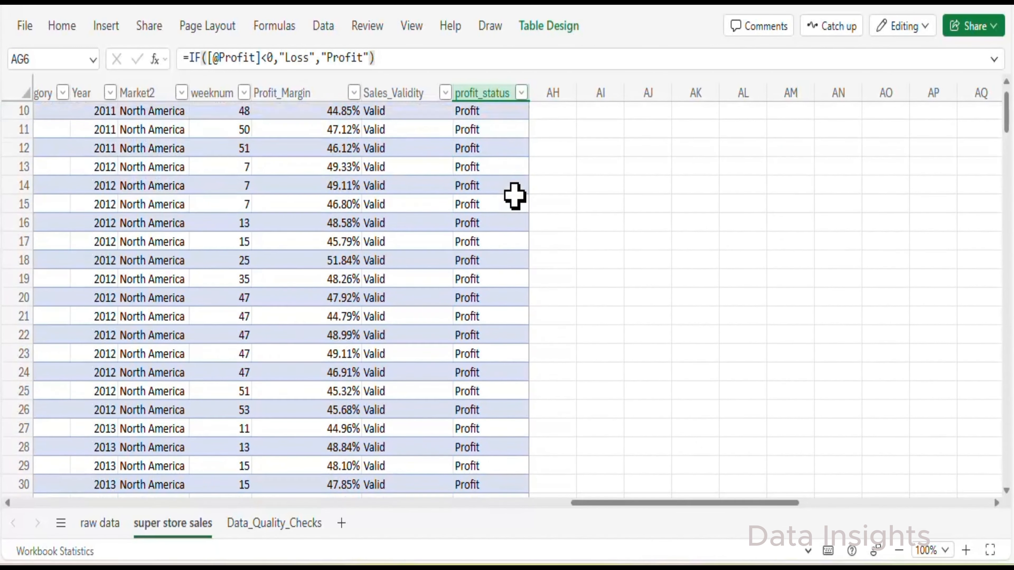
scroll(515, 195, up, 3)
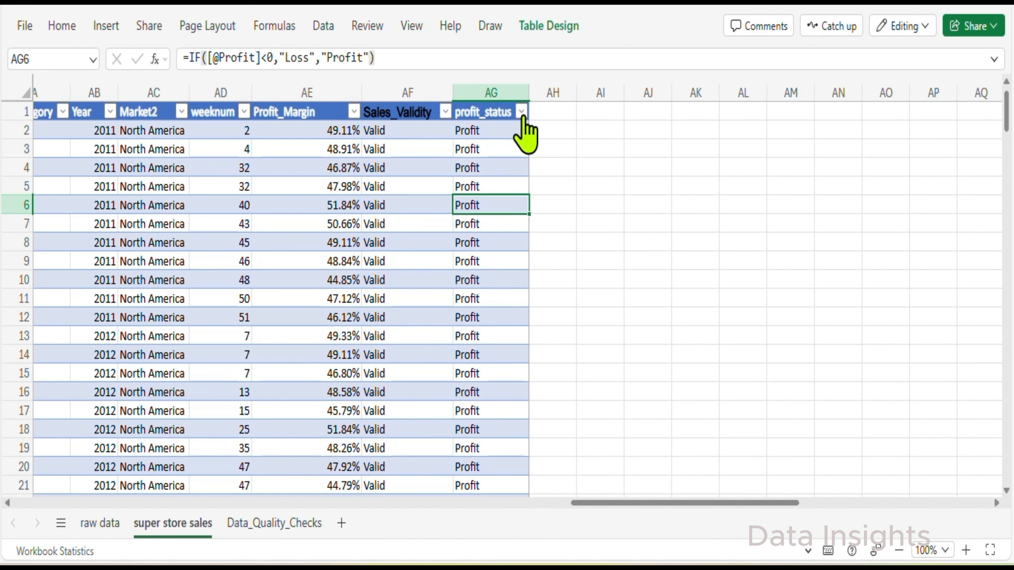
click(521, 114)
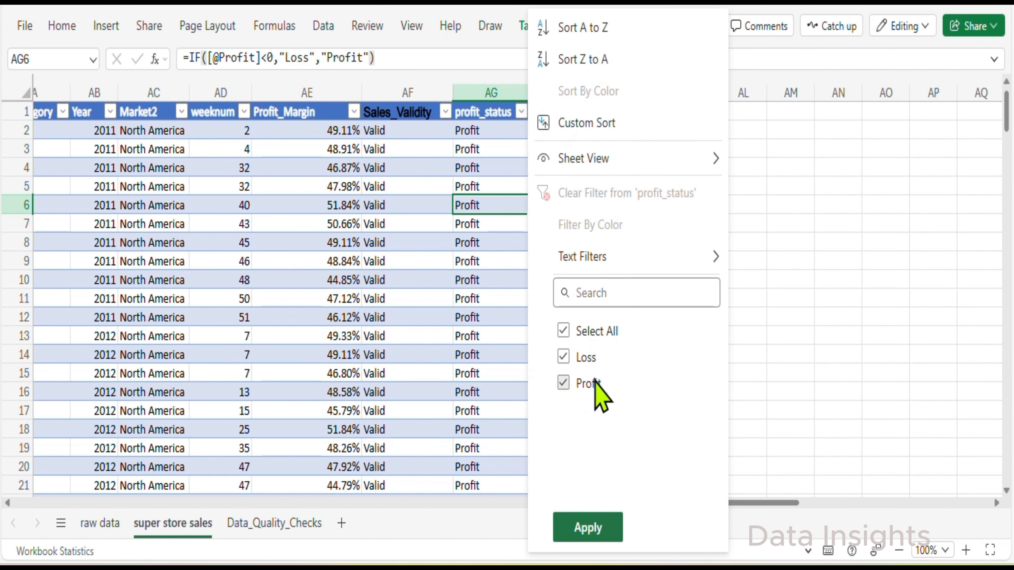
click(564, 382)
click(588, 526)
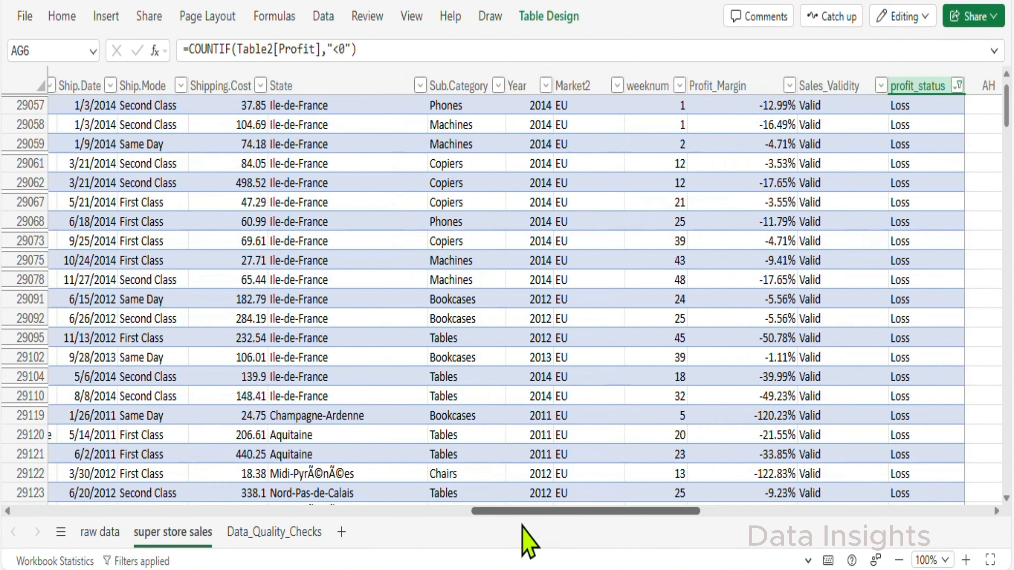
Select the Profit column and examine its values and summary figures for the filtered Loss rows.
scroll(522, 543, left, 5)
scroll(453, 526, left, 5)
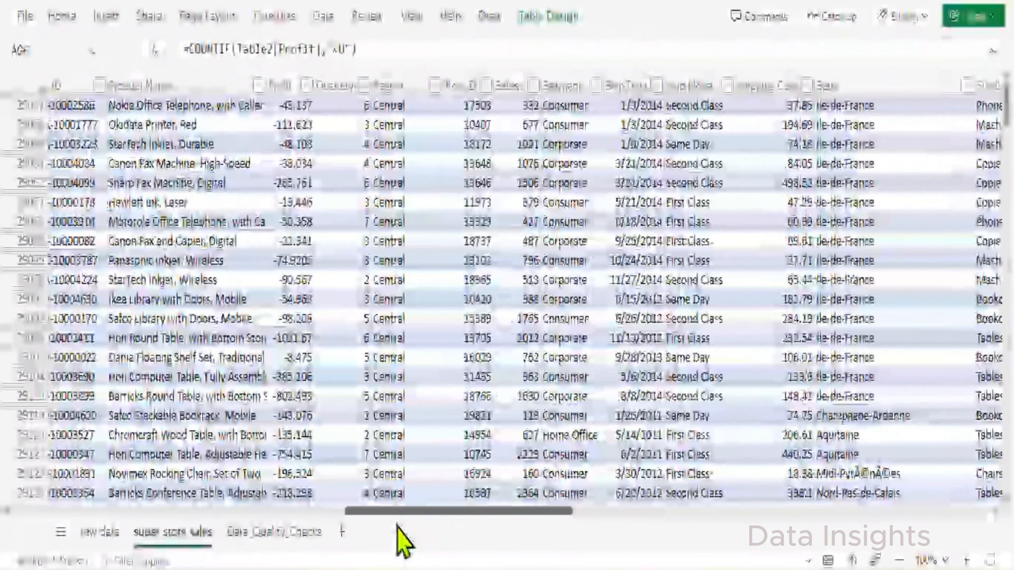
drag(398, 526, 380, 524)
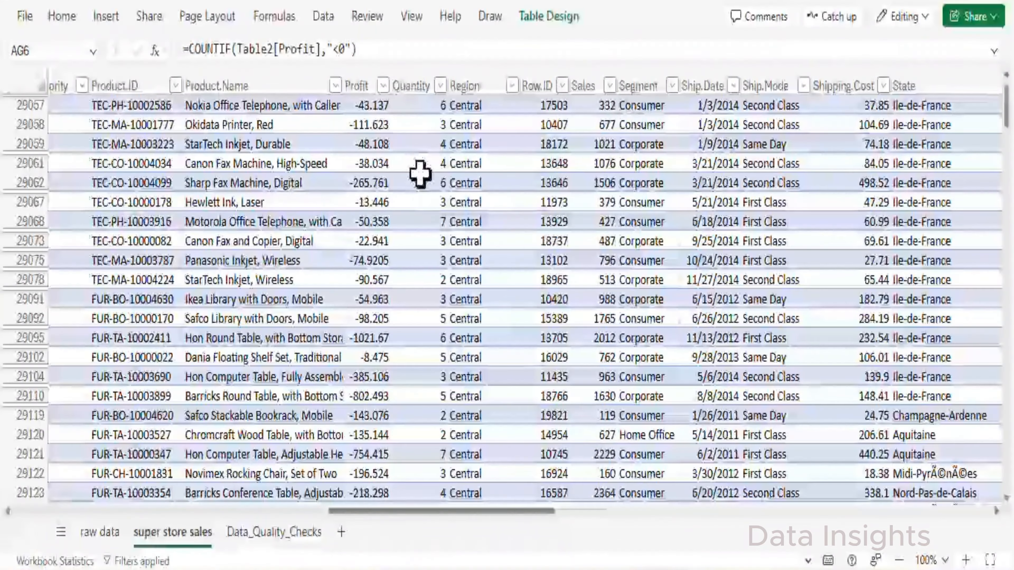
click(367, 72)
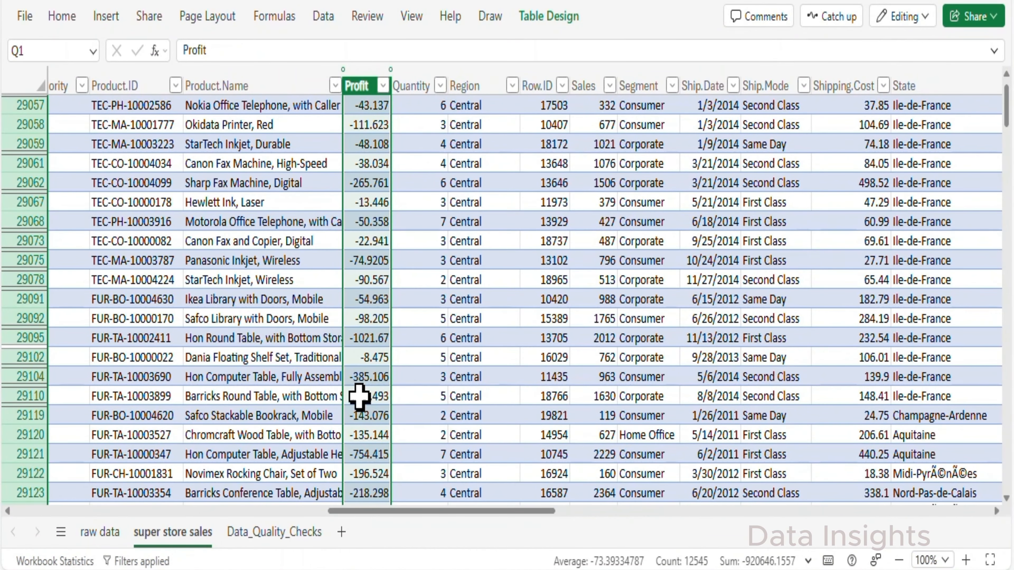
scroll(369, 380, down, 3)
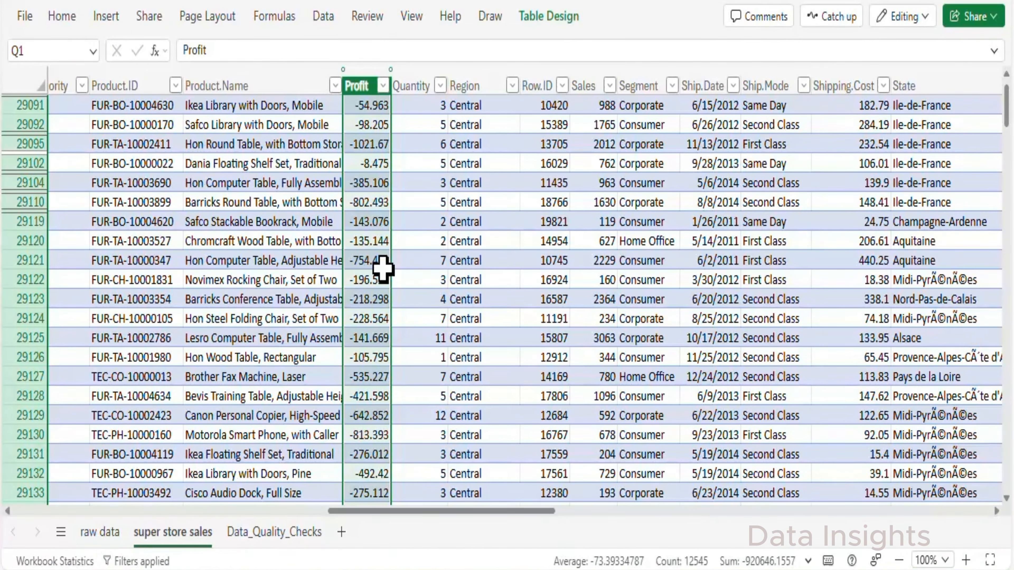
scroll(383, 268, down, 3)
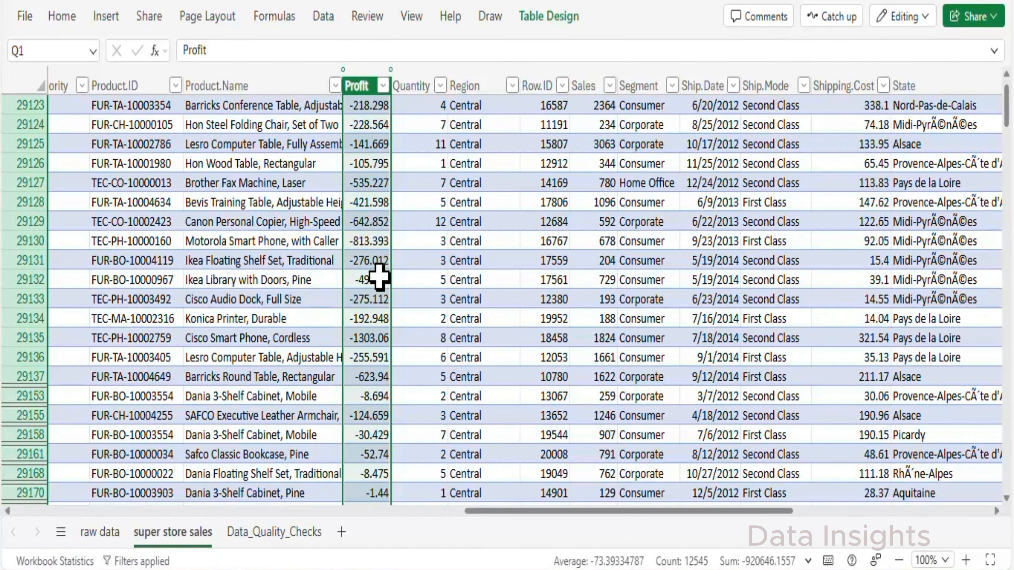
scroll(379, 277, up, 2)
scroll(379, 276, up, 7)
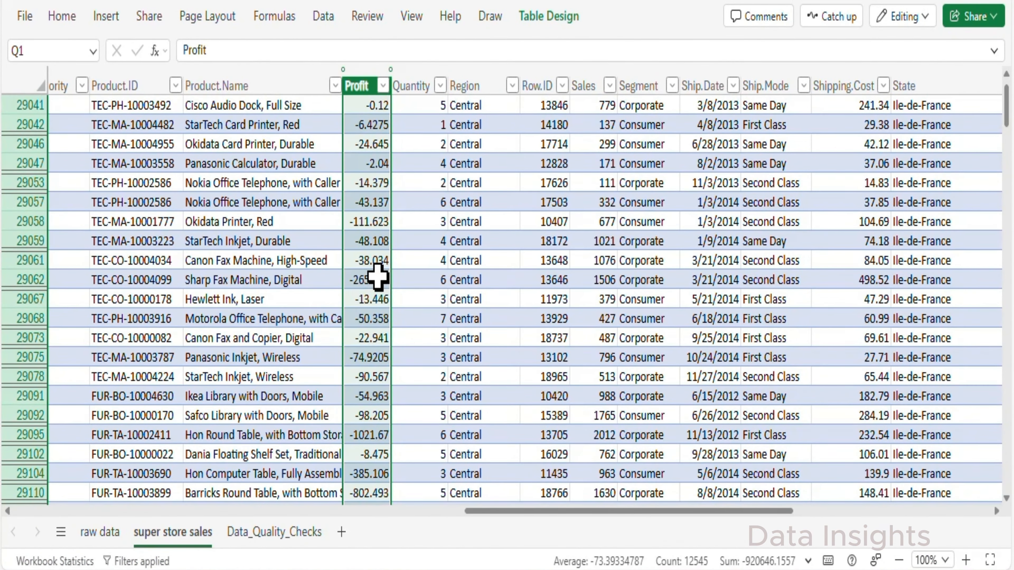
scroll(378, 277, up, 3)
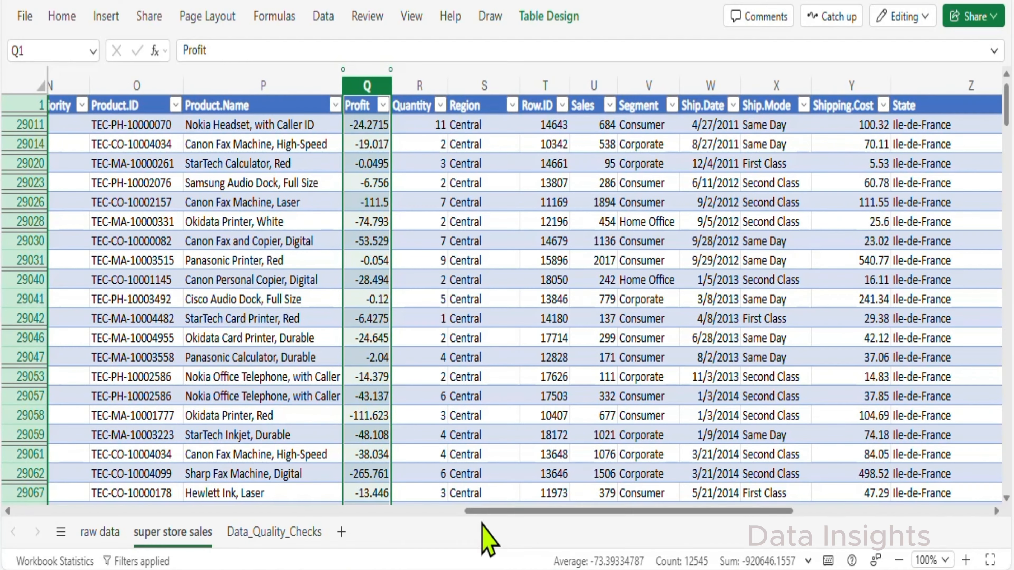
drag(481, 515, 701, 515)
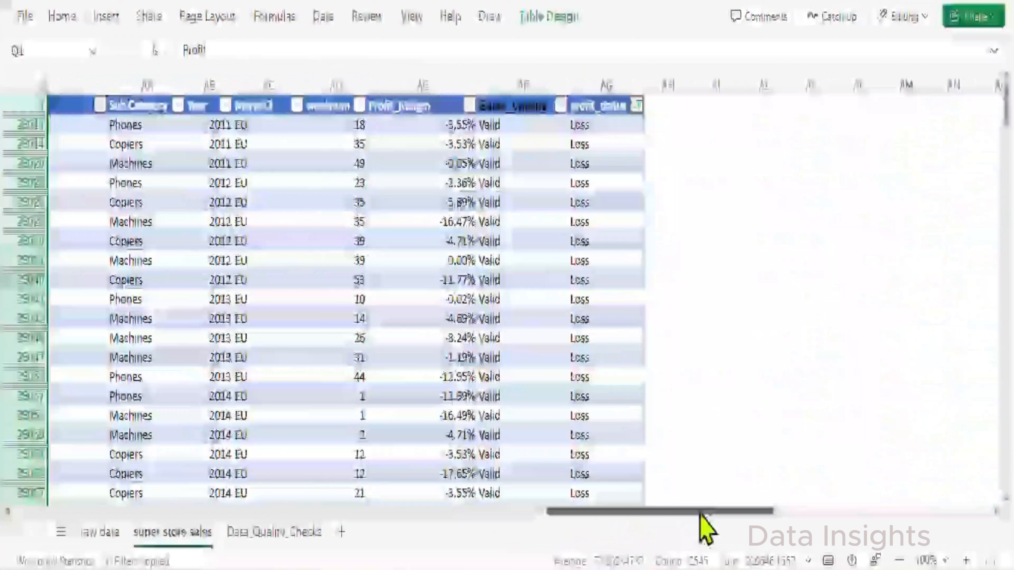
Restore all rows by including Profit again alongside Loss in the profit_status filter.
click(594, 164)
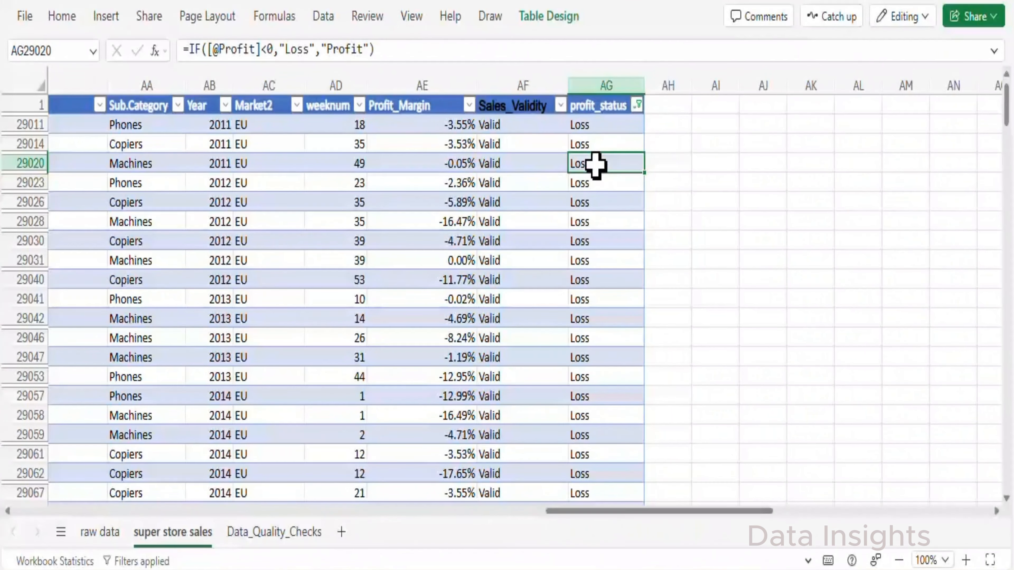
click(603, 107)
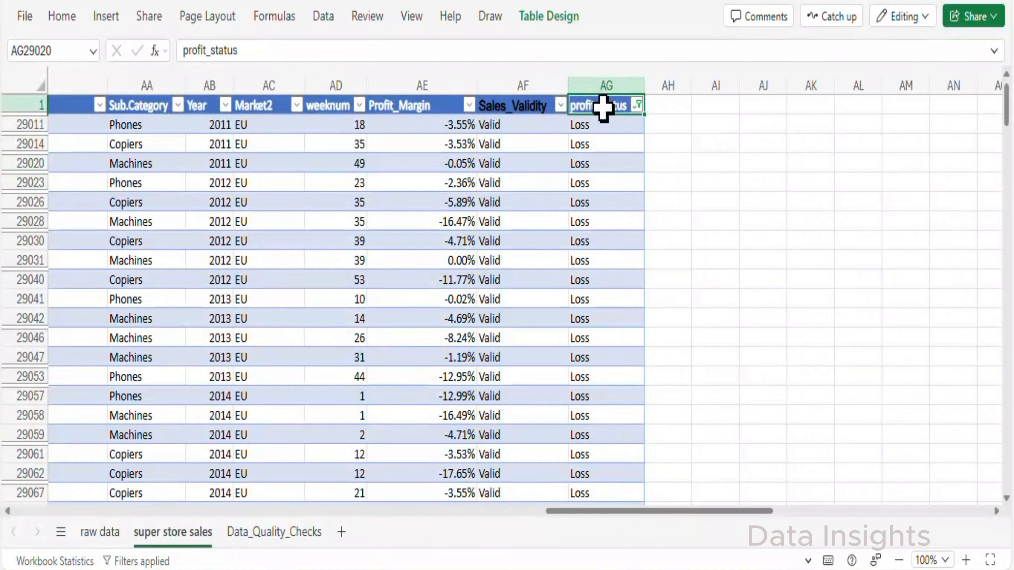
click(637, 106)
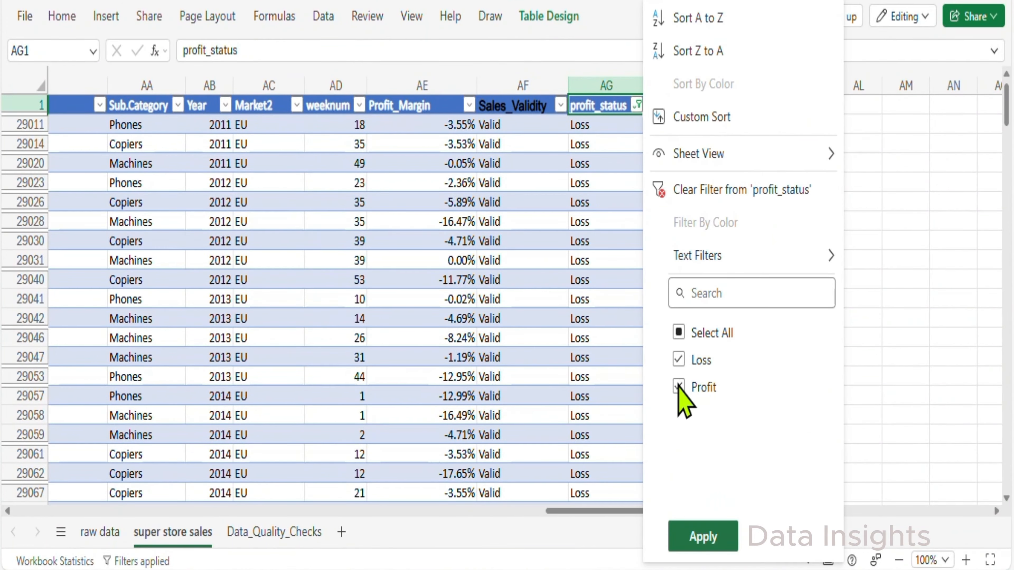
click(678, 387)
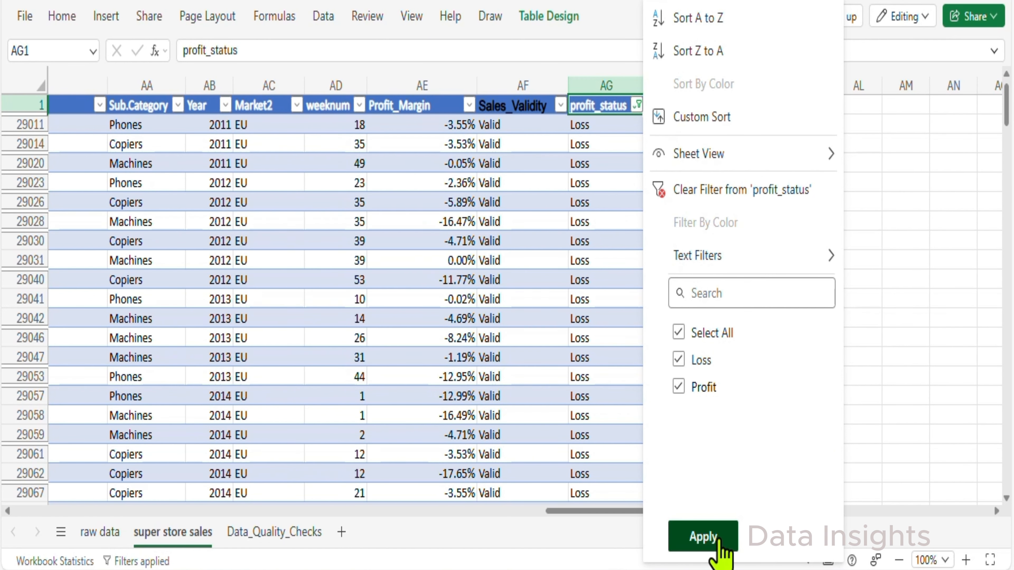
click(704, 536)
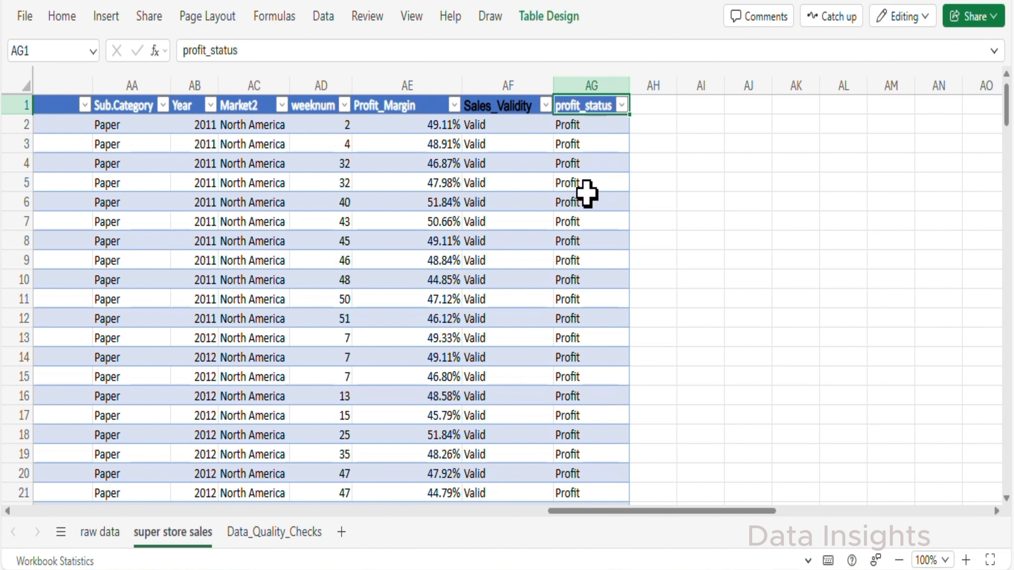
Review the Negative Profit check on the Data_Quality_Checks sheet, then select the Sales_Validity header on super store sales.
click(264, 535)
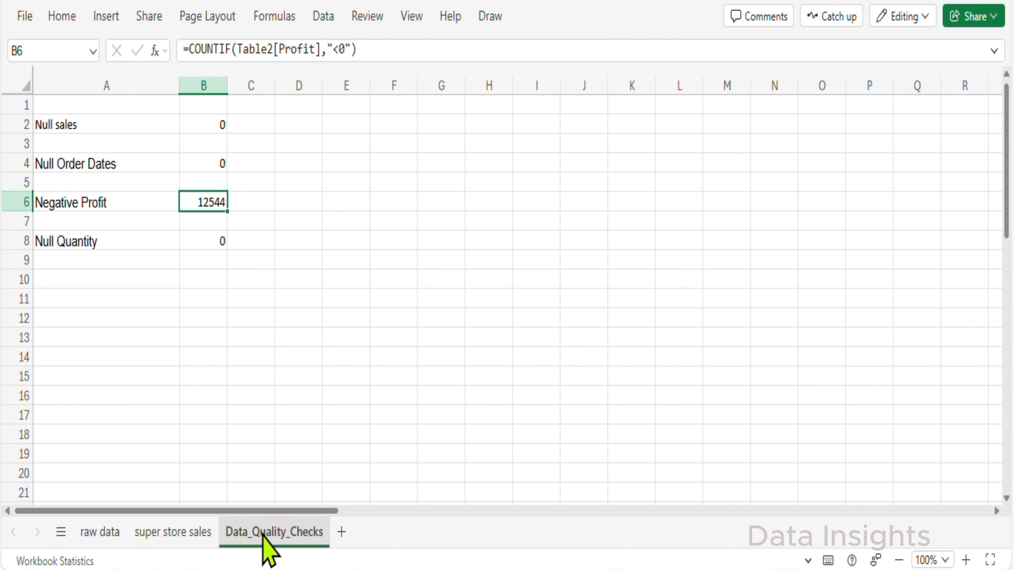
click(192, 535)
click(495, 106)
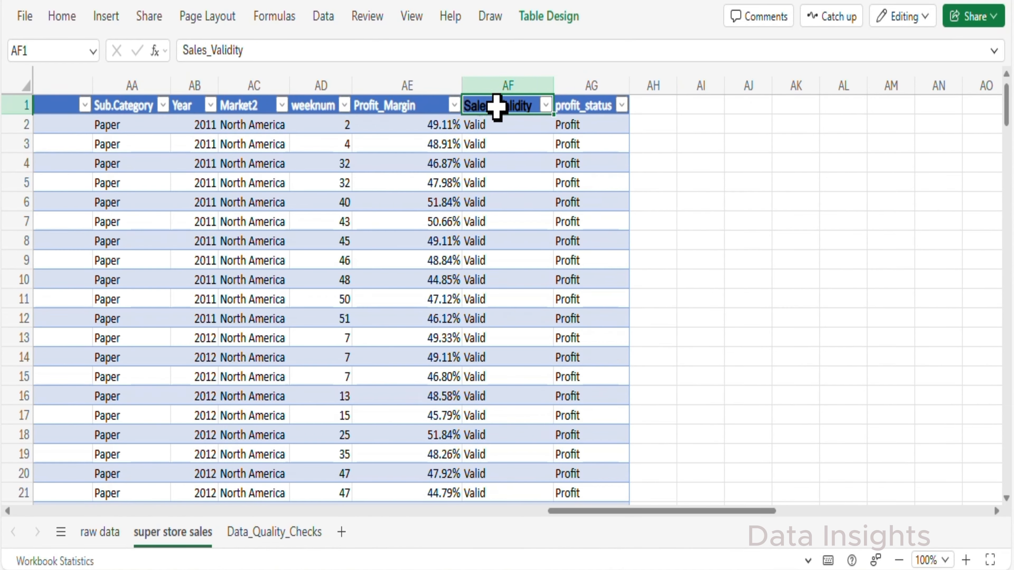
Filter the profit_status column to show only Loss rows and look over the matching values in the Profit column.
click(599, 106)
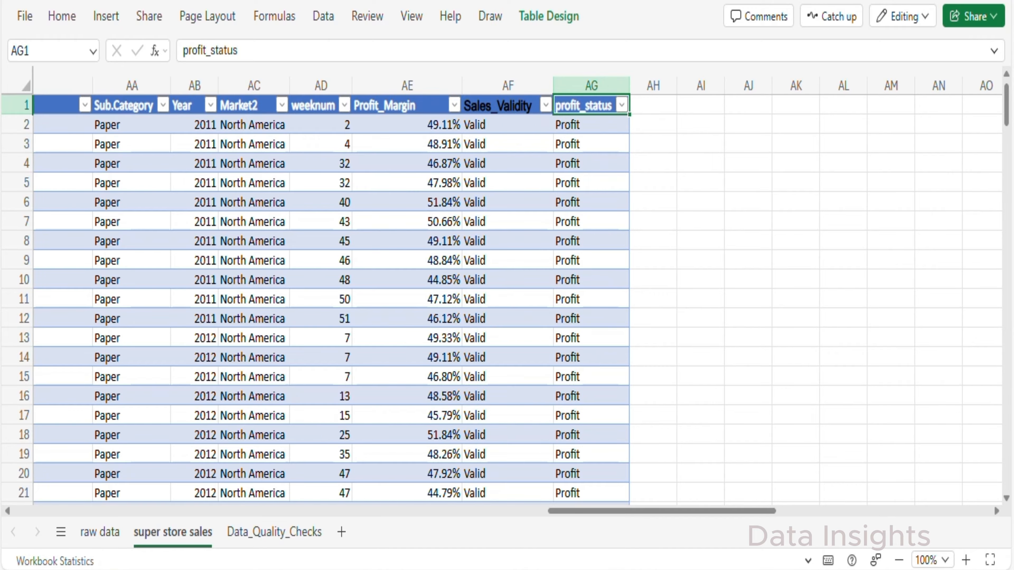
key(Down)
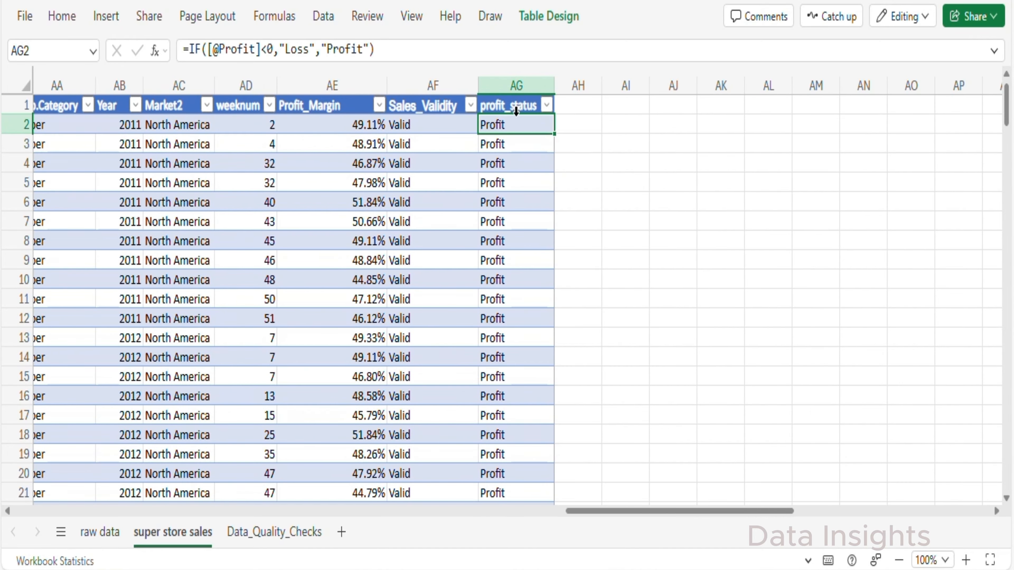
click(546, 105)
click(588, 386)
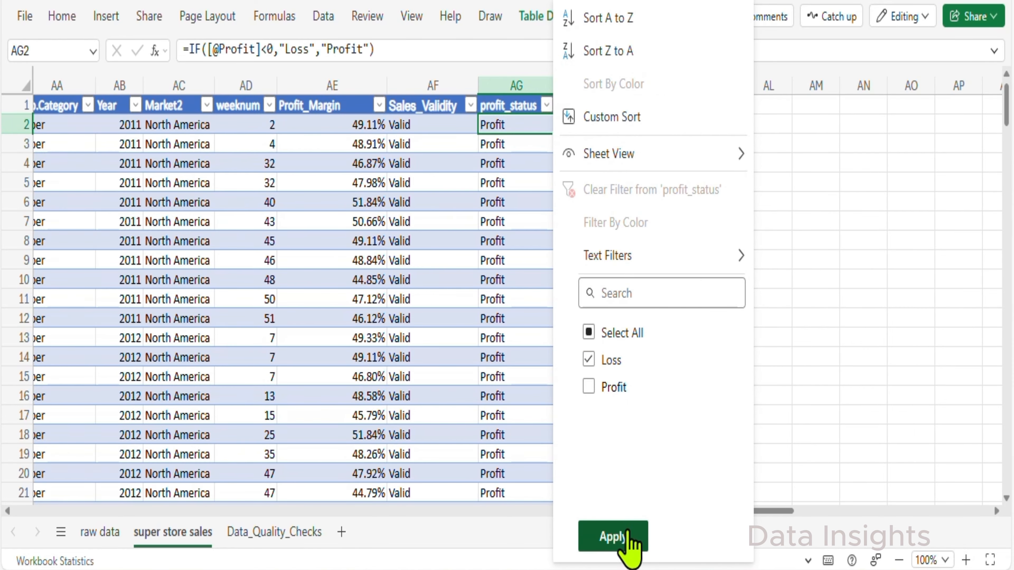
click(613, 536)
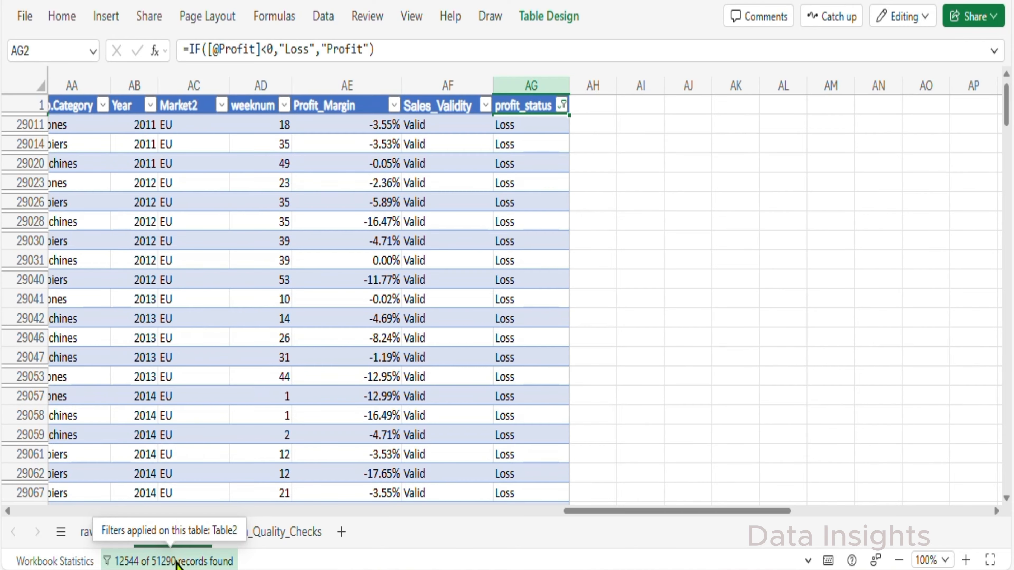
drag(570, 511, 273, 514)
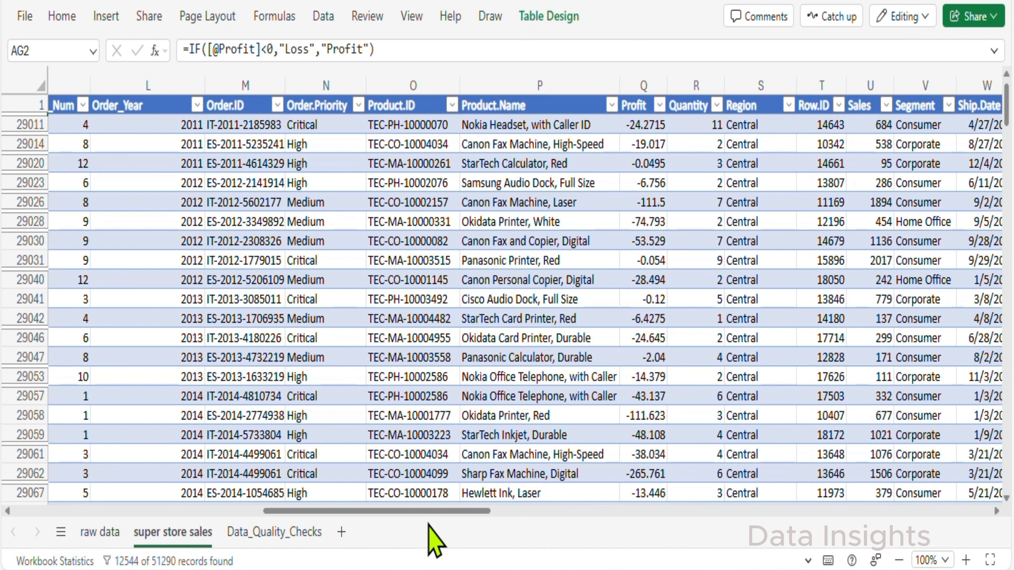
drag(424, 511, 334, 502)
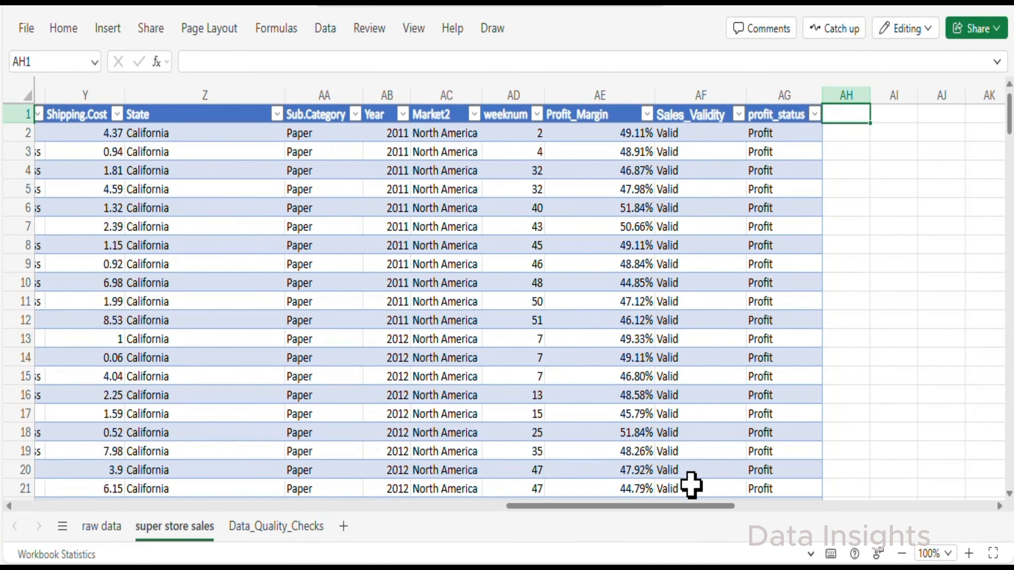
Add a column headed "date logic" to the table, directly after profit_status in AH1.
drag(670, 506, 746, 507)
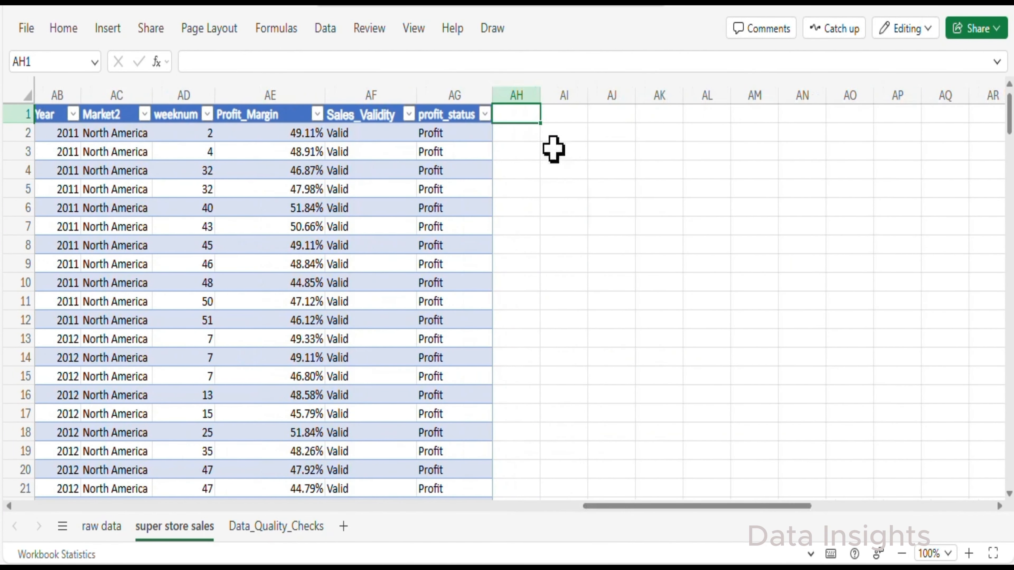
double_click(525, 117)
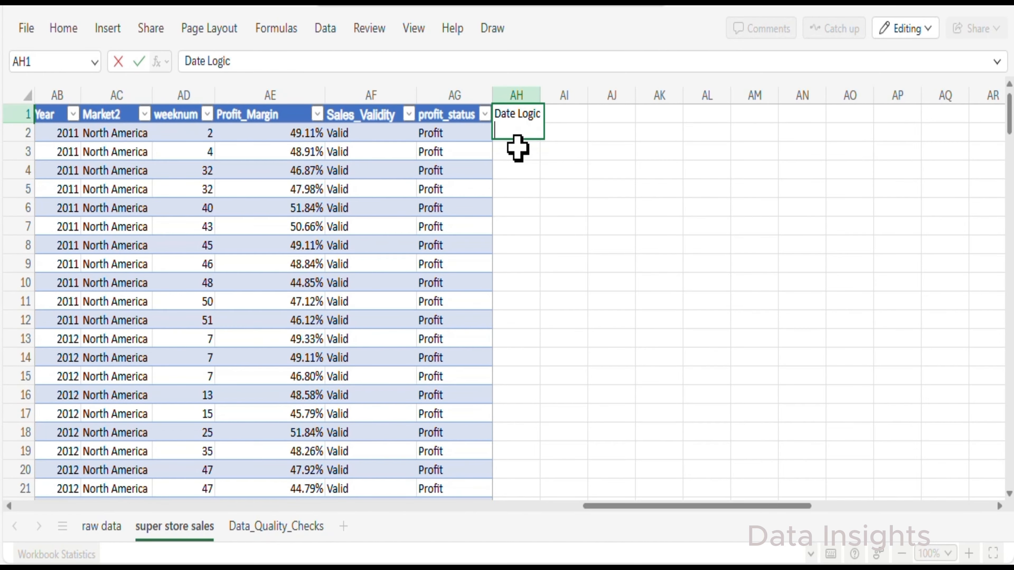
click(519, 136)
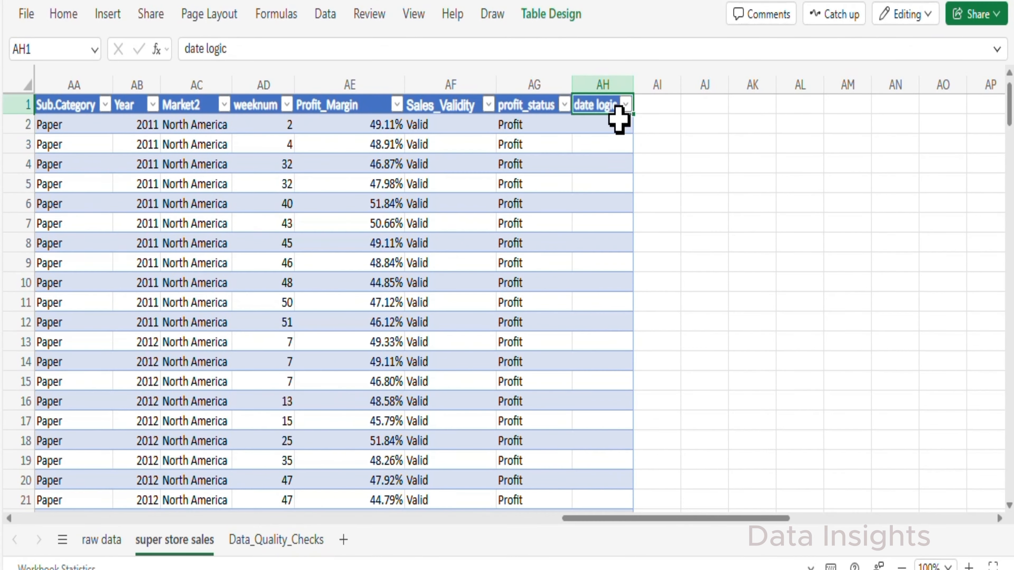
Fill the date logic column with an IF formula returning "Date Error" when Ship.Date is earlier than order_date, otherwise "OK".
click(618, 120)
click(437, 48)
text(=if()
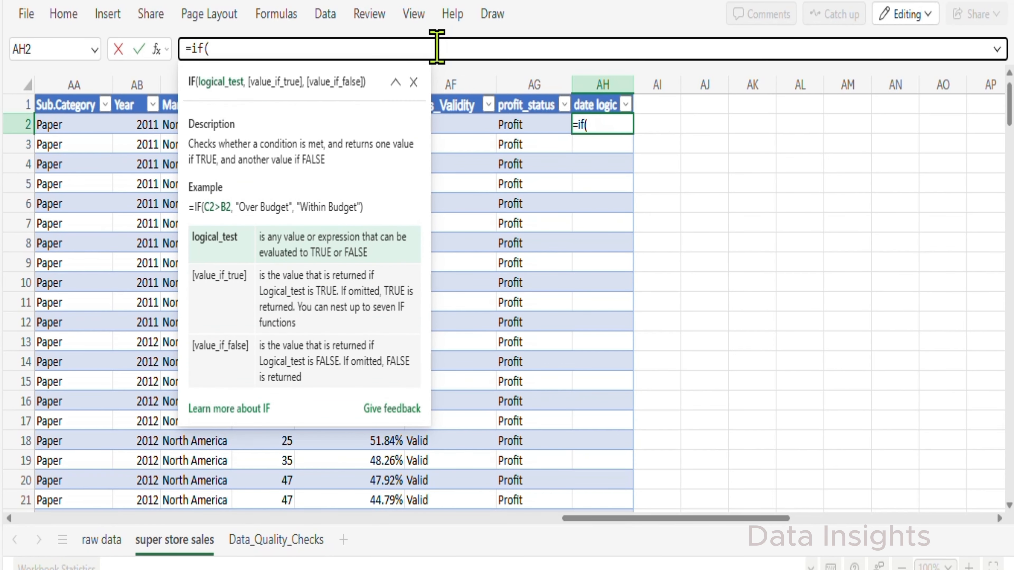
drag(589, 519, 140, 519)
click(116, 127)
click(375, 48)
text(<)
click(574, 123)
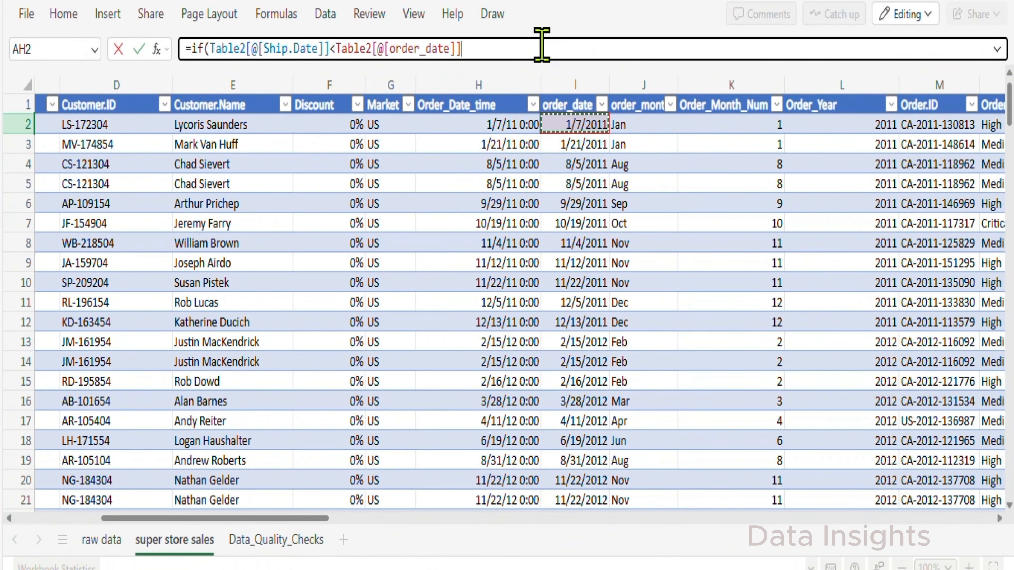
text(,"Date Error","OK)
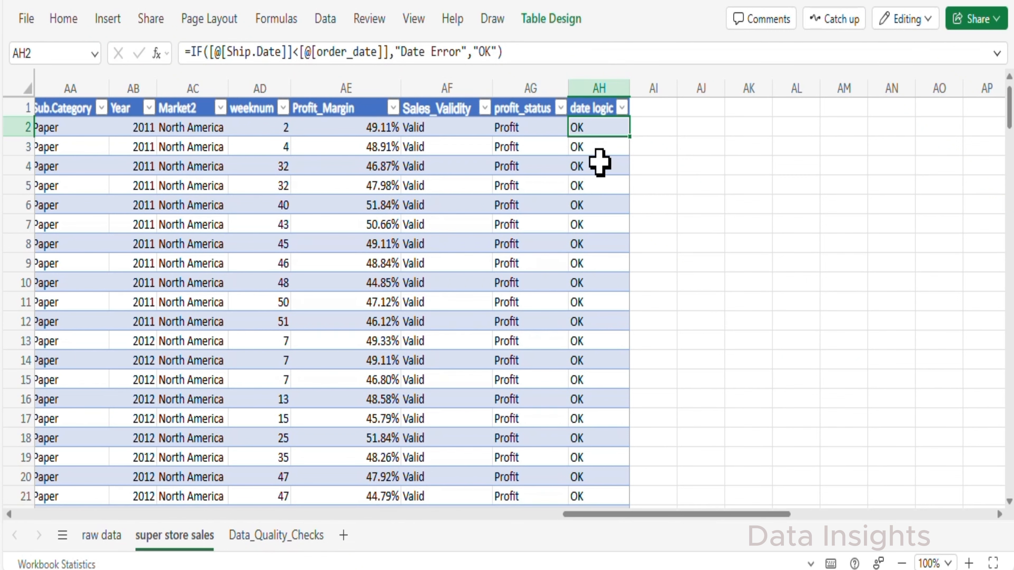
Examine the date logic formula, its results down the column and the distinct values offered in its filter.
click(607, 146)
scroll(609, 206, down, 5)
scroll(609, 209, up, 5)
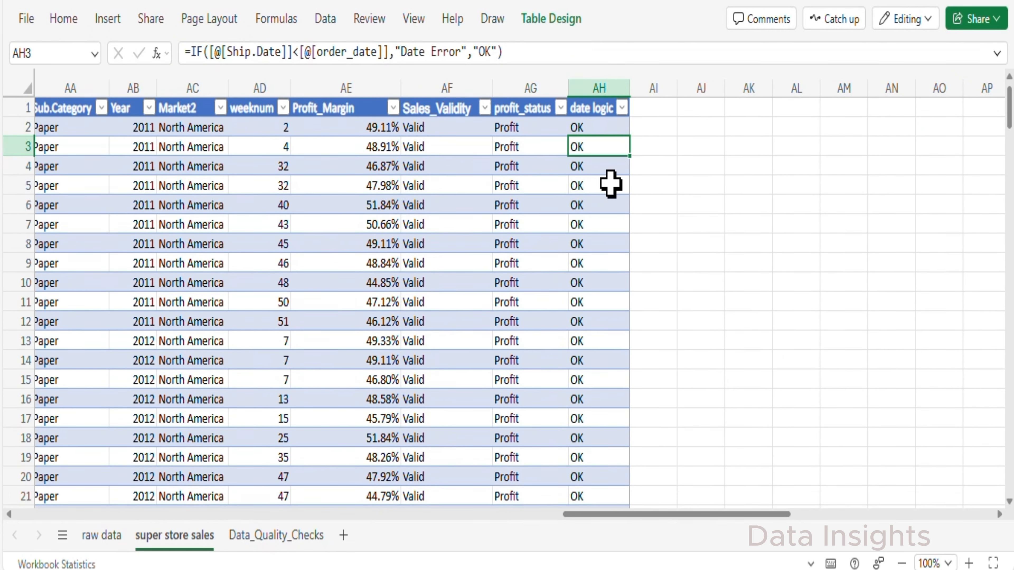
click(622, 108)
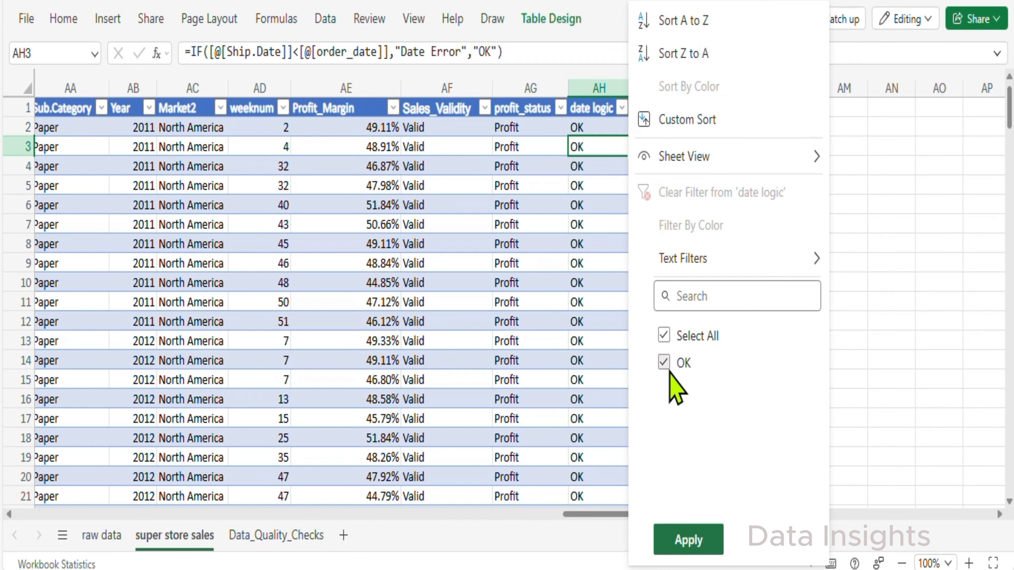
click(845, 264)
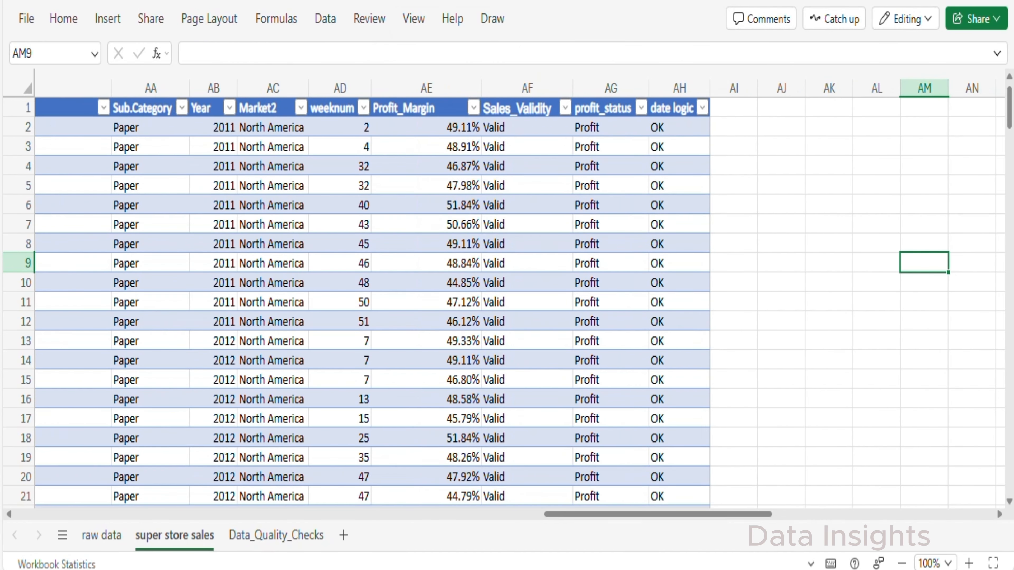
drag(671, 505, 315, 515)
click(582, 86)
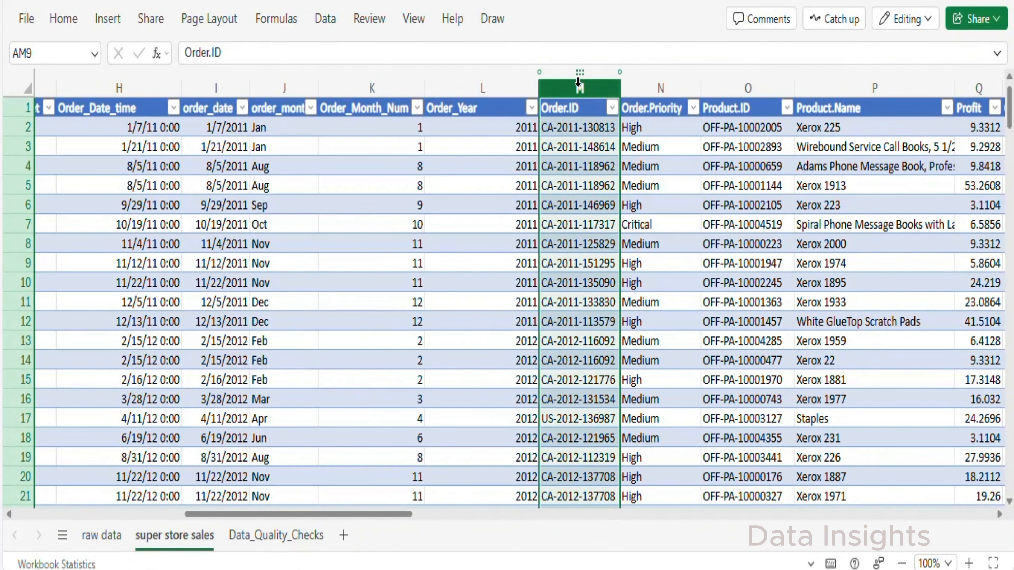
click(329, 20)
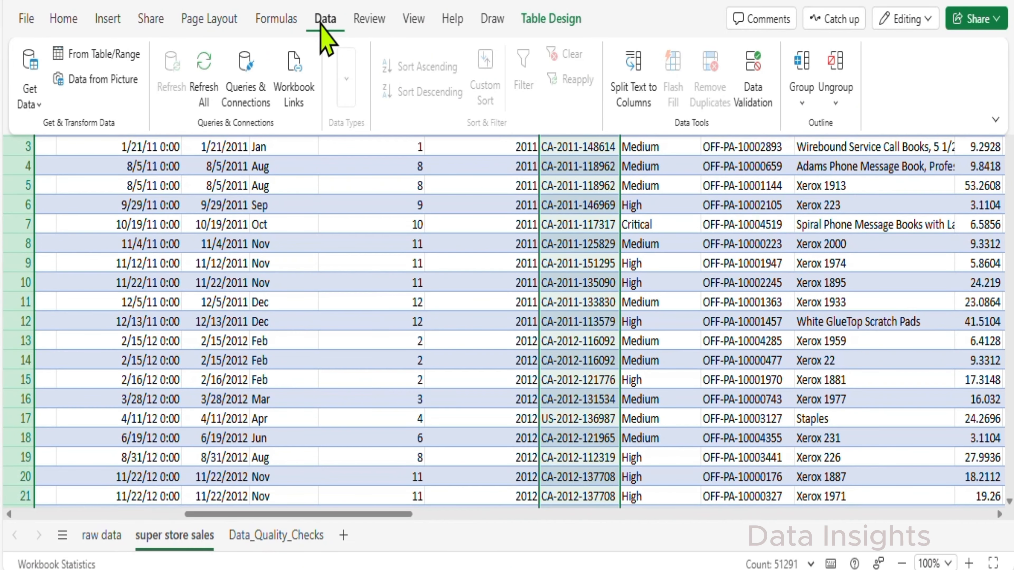
click(281, 18)
click(323, 18)
click(570, 243)
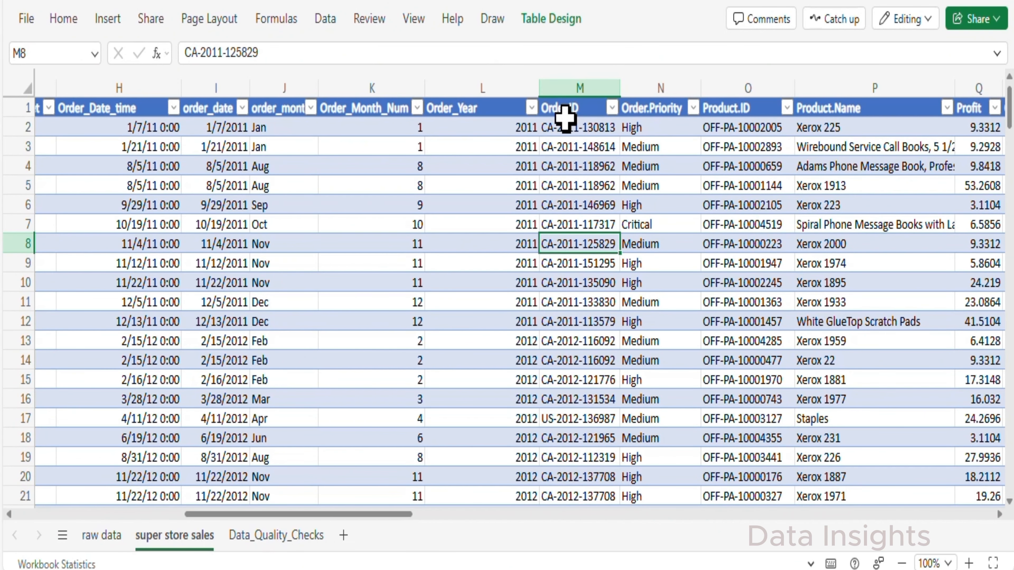
Highlight duplicate values in the Order.ID column with conditional formatting using light red fill with dark red text.
click(564, 112)
click(63, 18)
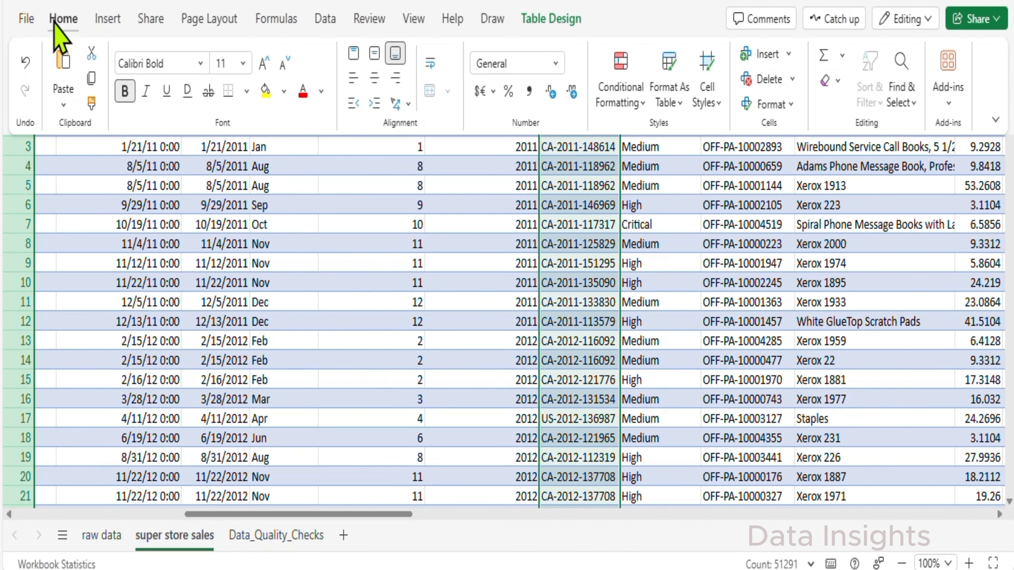
click(634, 100)
mouse_move(651, 172)
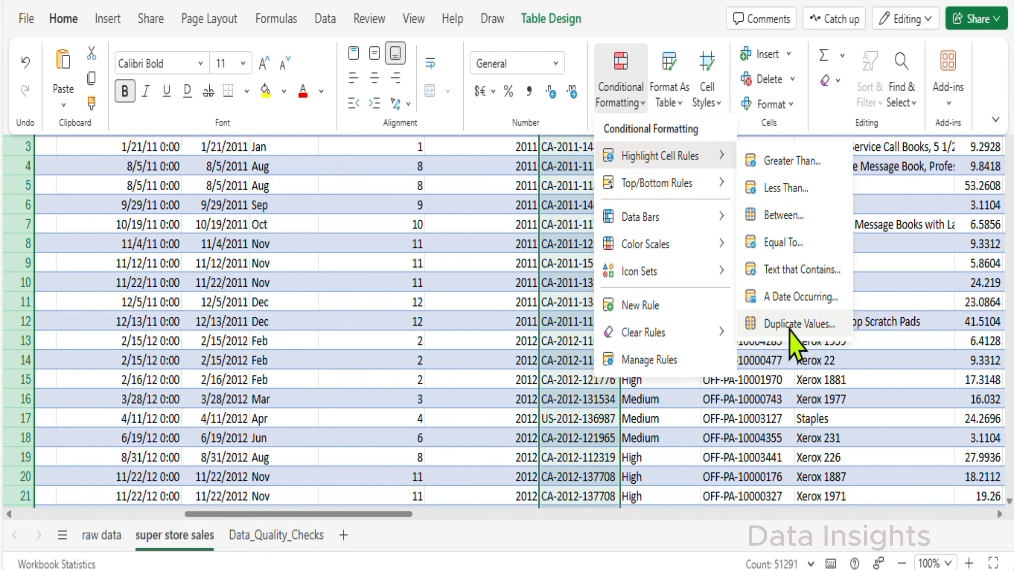
click(797, 328)
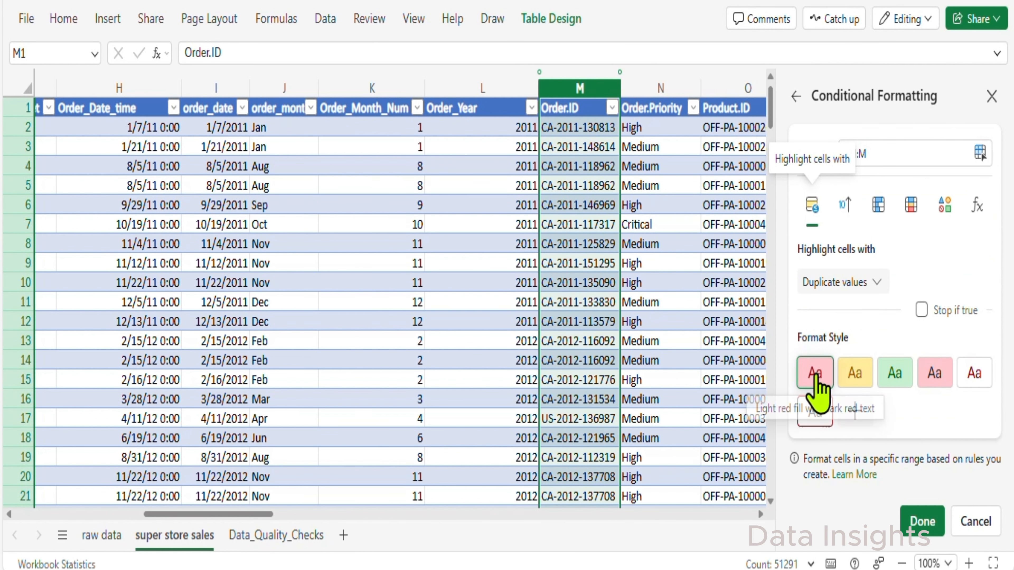
click(922, 521)
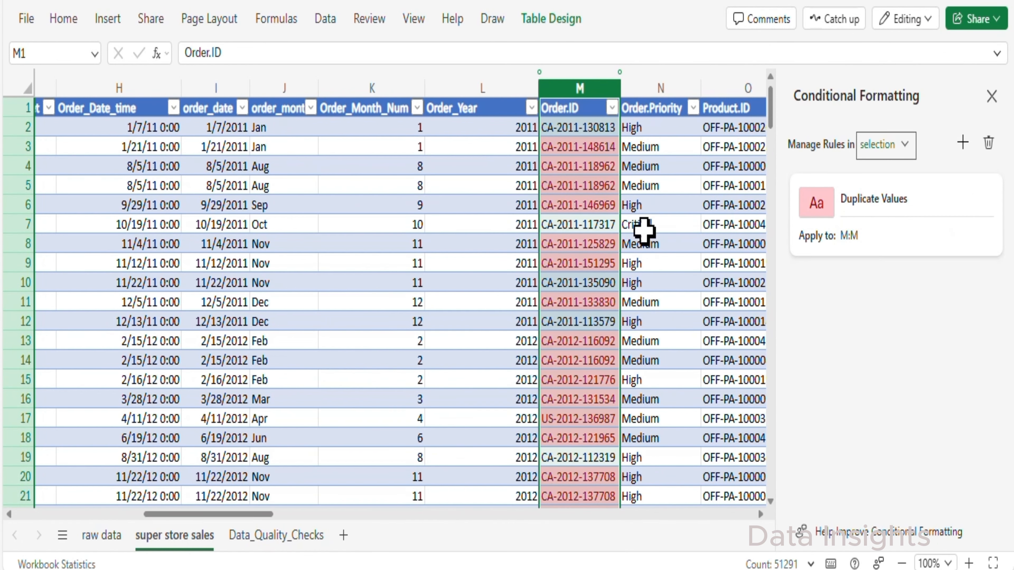
Compare the Product.Name entries of rows sharing a highlighted Order.ID to judge whether the repeated orders are true duplicates.
click(452, 515)
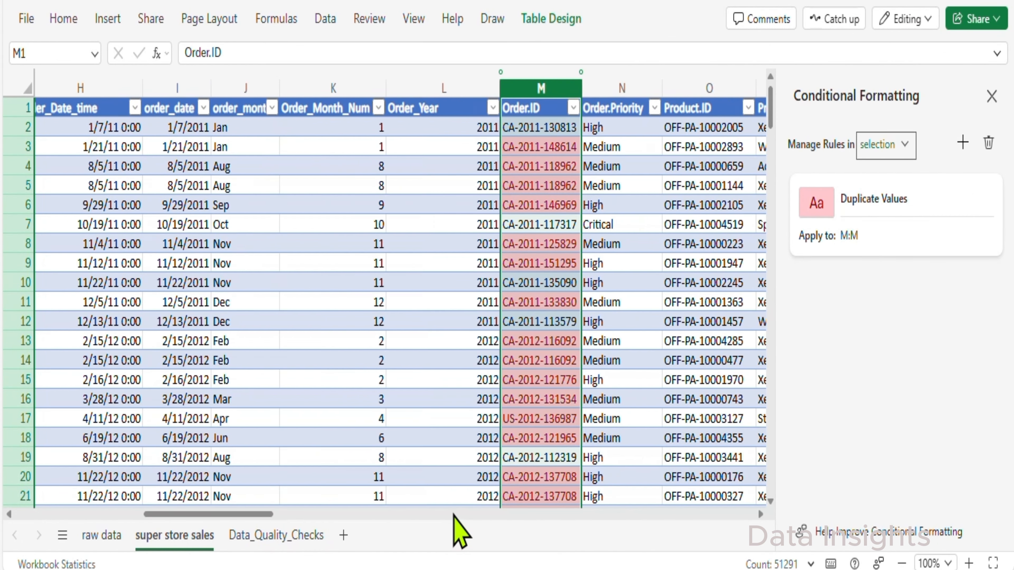
drag(378, 516, 332, 517)
scroll(359, 264, left, 2)
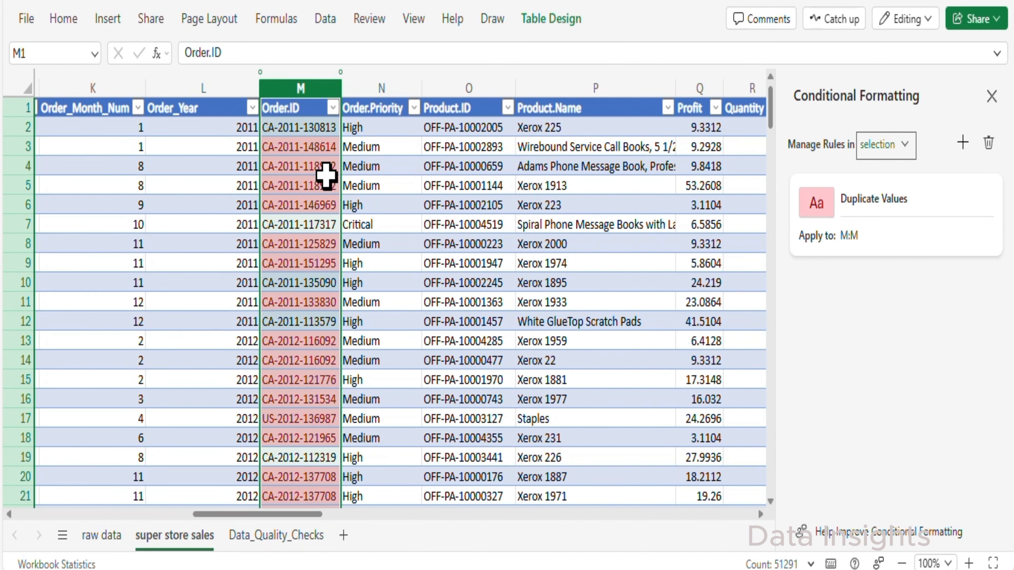
click(326, 173)
click(326, 186)
click(547, 171)
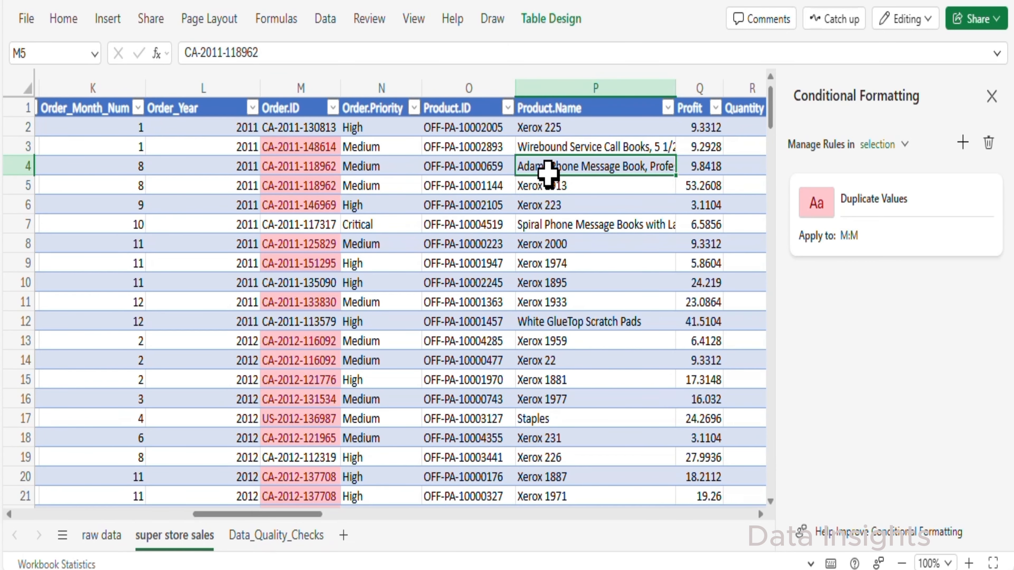
click(555, 189)
click(332, 186)
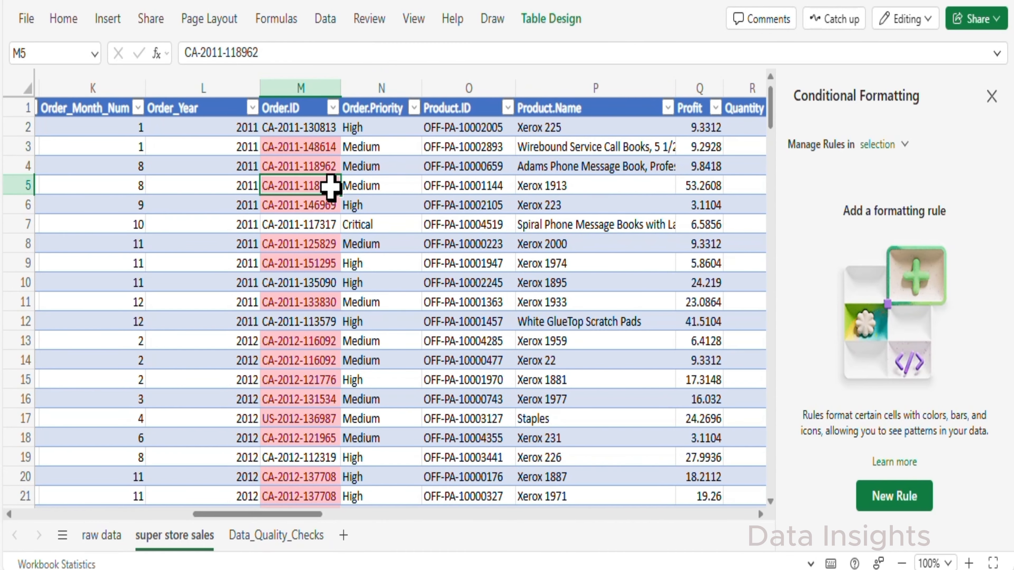
click(559, 193)
click(561, 172)
scroll(313, 404, down, 2)
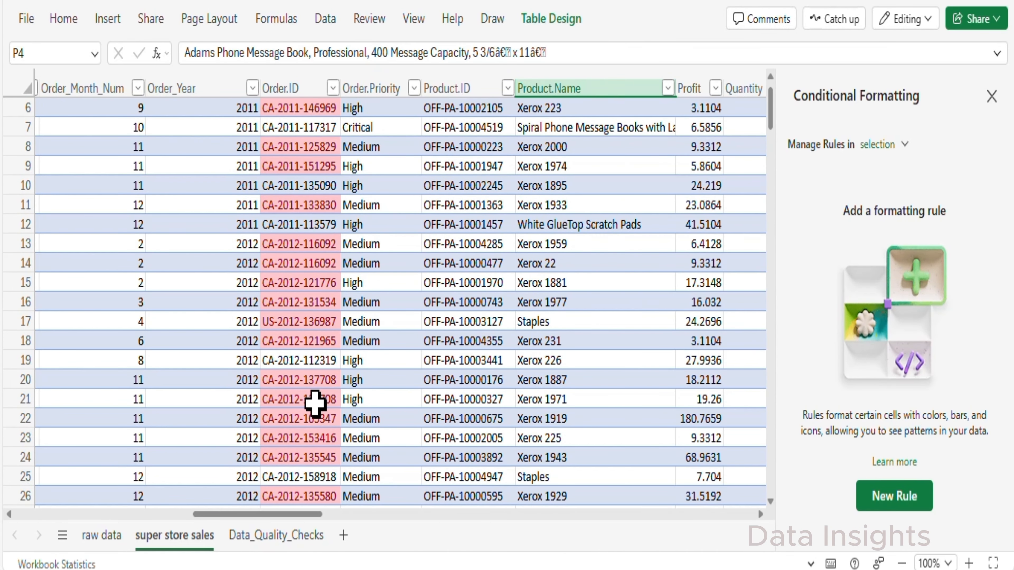
click(316, 401)
click(587, 400)
click(328, 401)
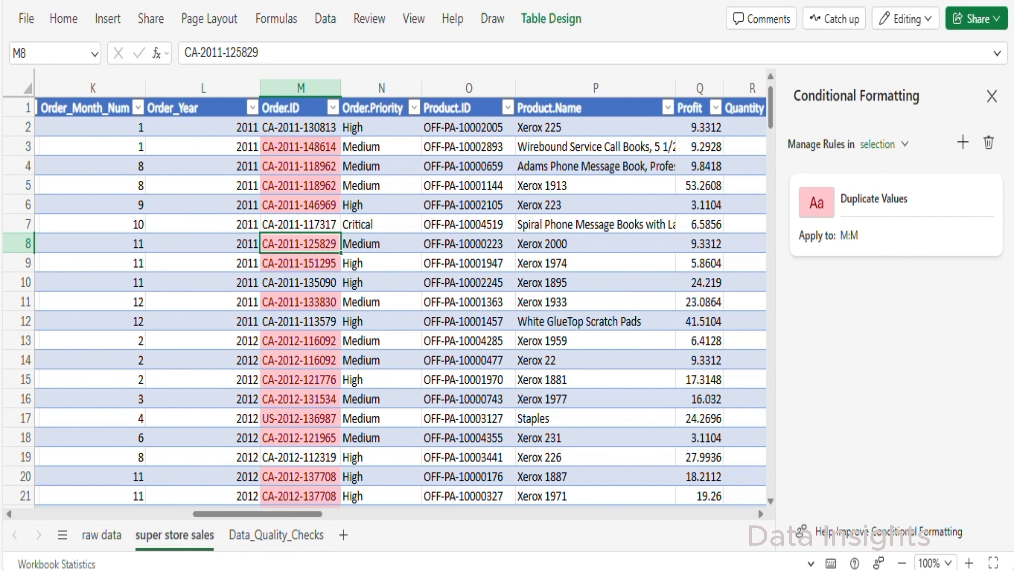
Clear the conditional formatting rules from the Order.ID column, check its cells and close the rule manager.
click(300, 83)
click(69, 26)
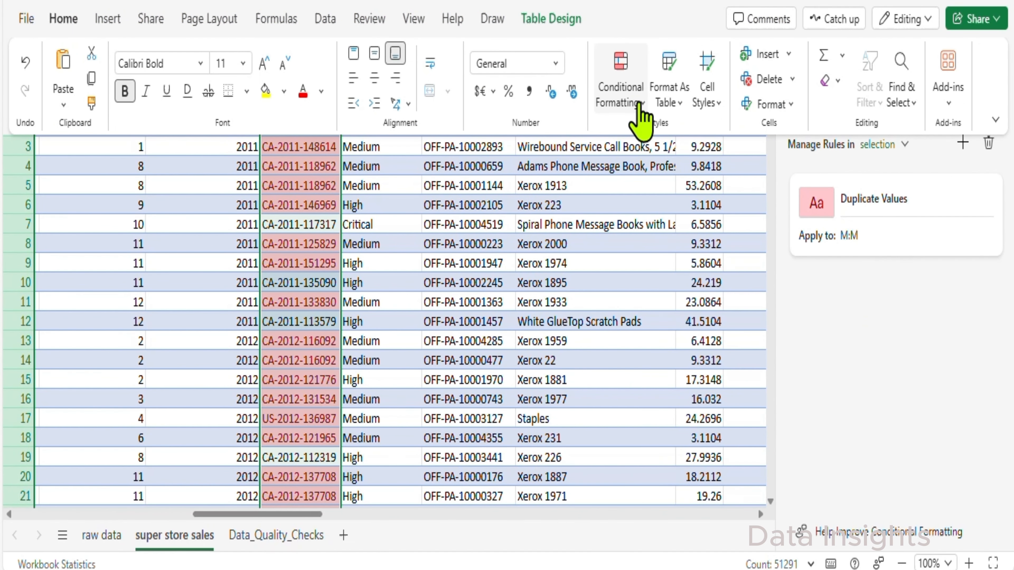
click(640, 111)
mouse_move(645, 337)
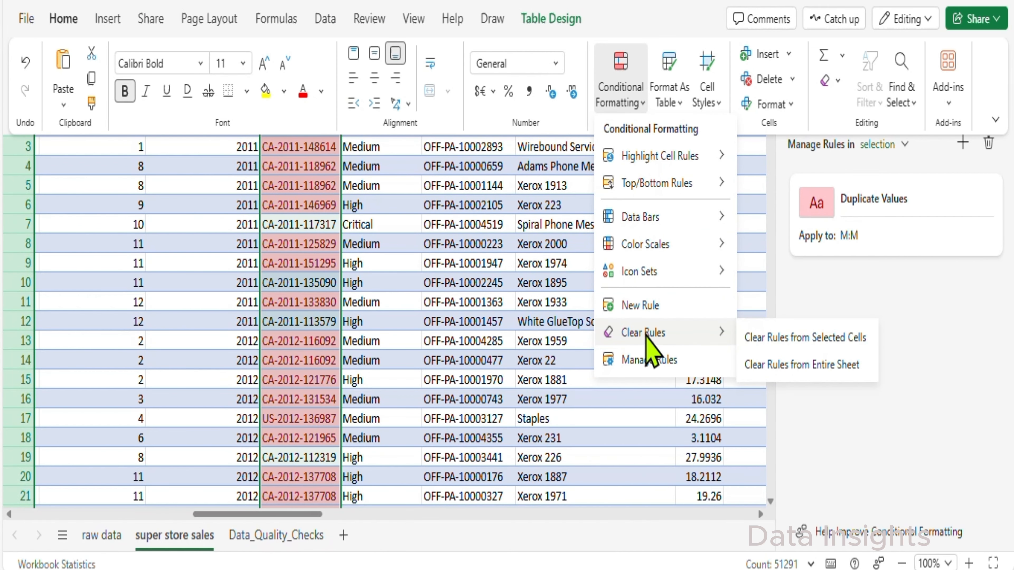
click(782, 343)
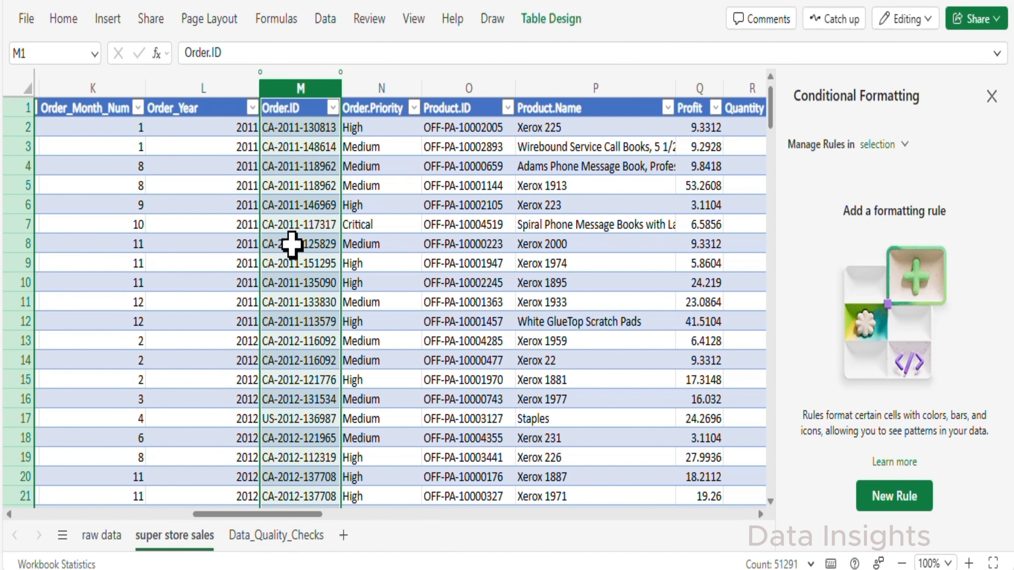
click(290, 244)
scroll(288, 191, down, 2)
scroll(284, 231, up, 2)
click(991, 96)
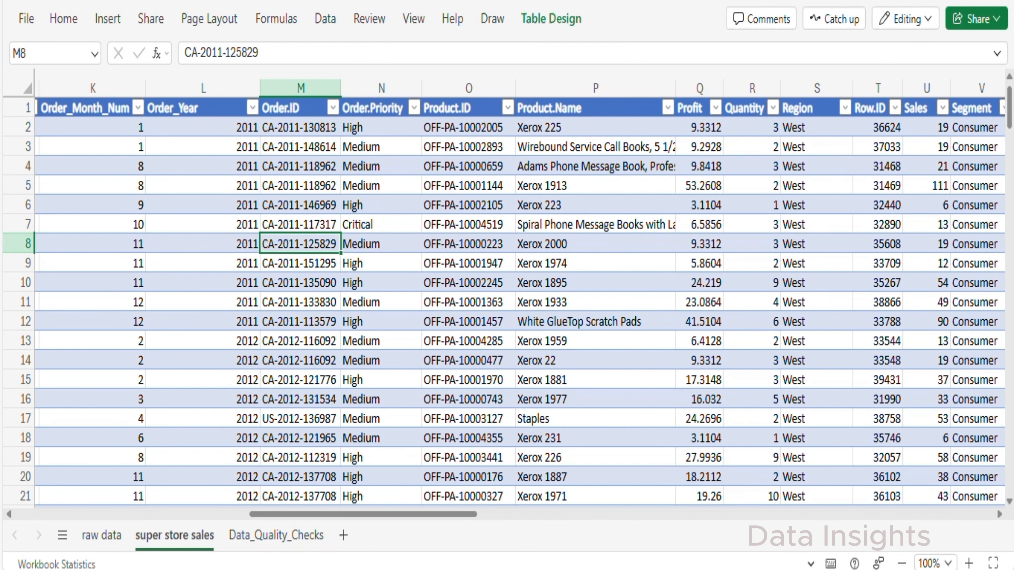
Filter the Discount column with a custom greater-than condition that keeps only the discounts of 80% and above.
key(Left)
key(Left)
key(Left)
key(Left)
key(Left)
key(Left)
key(Left)
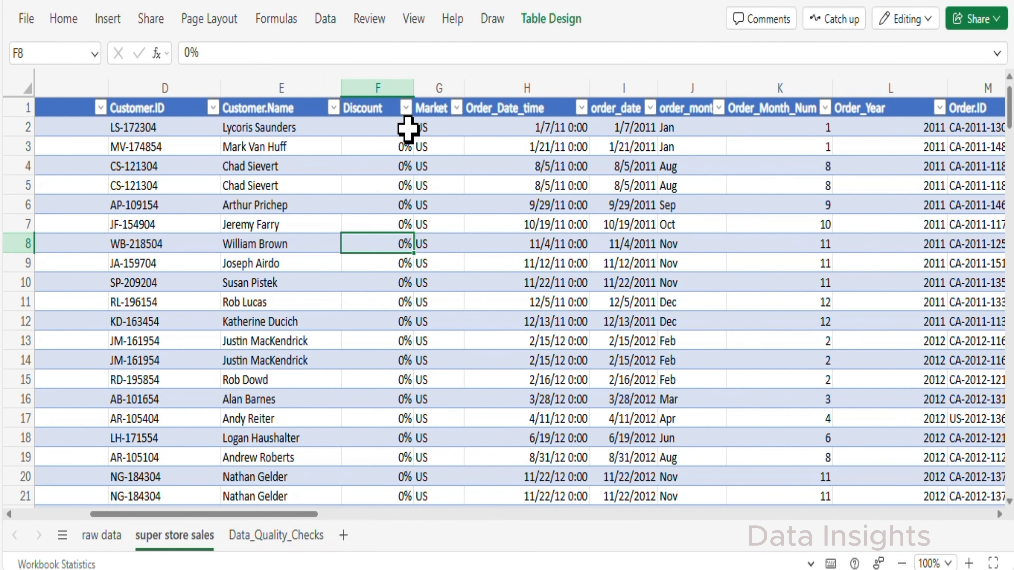
click(378, 84)
click(405, 108)
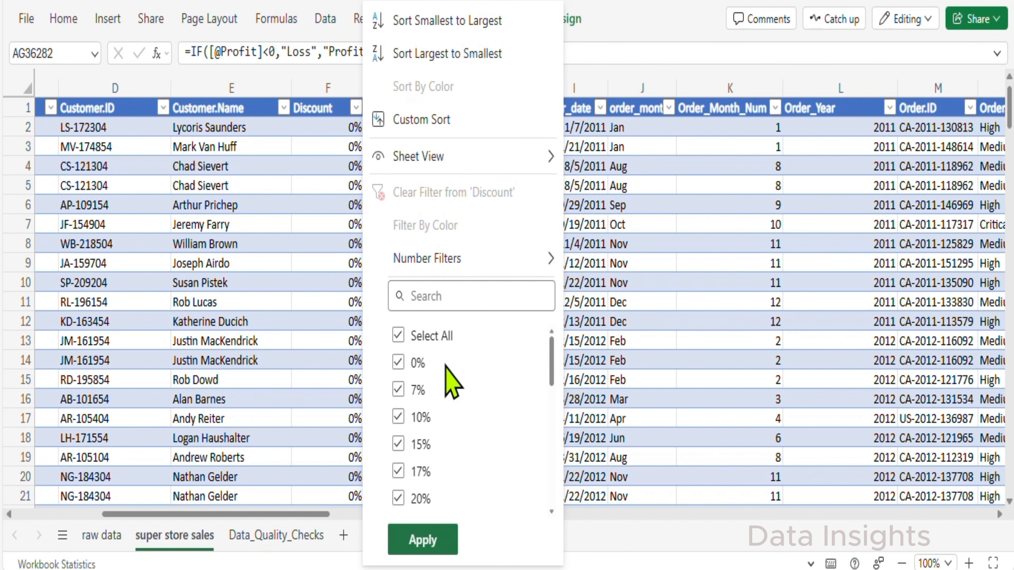
mouse_move(545, 260)
click(614, 331)
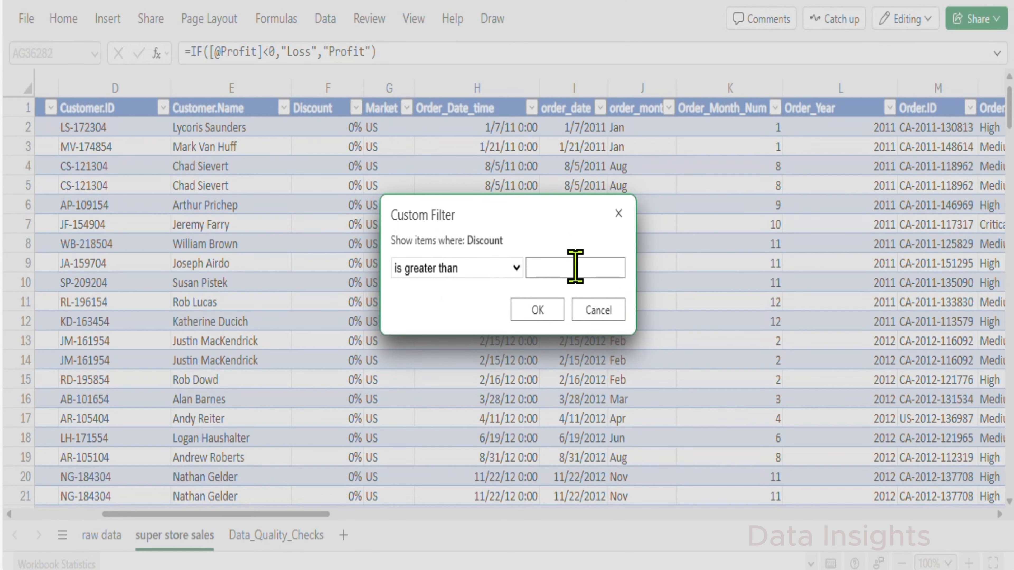
click(574, 266)
text(0.8)
click(537, 310)
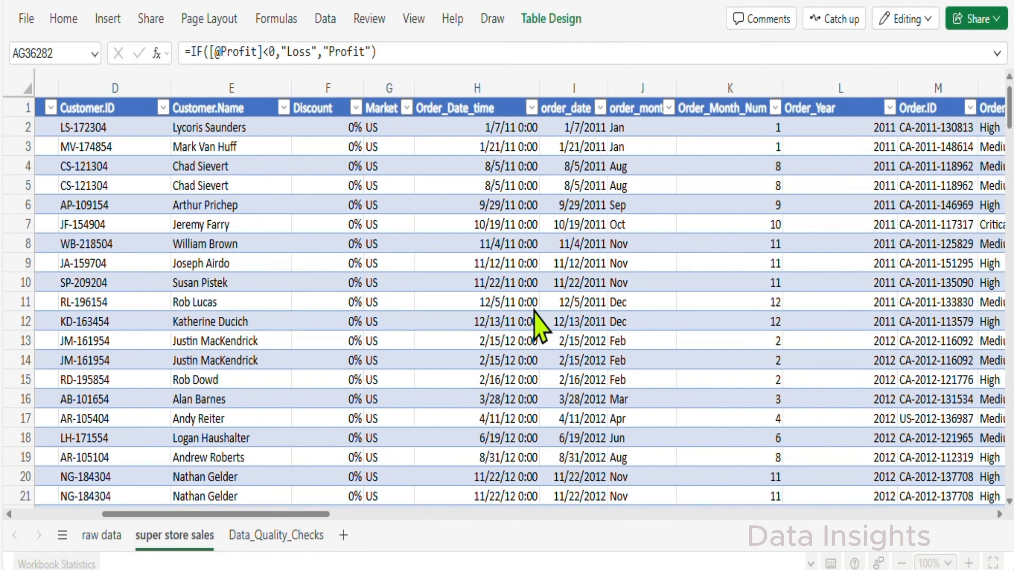
Examine the profit_status values of the heavily discounted rows and the distinct values offered in that column's filter.
drag(288, 514, 294, 515)
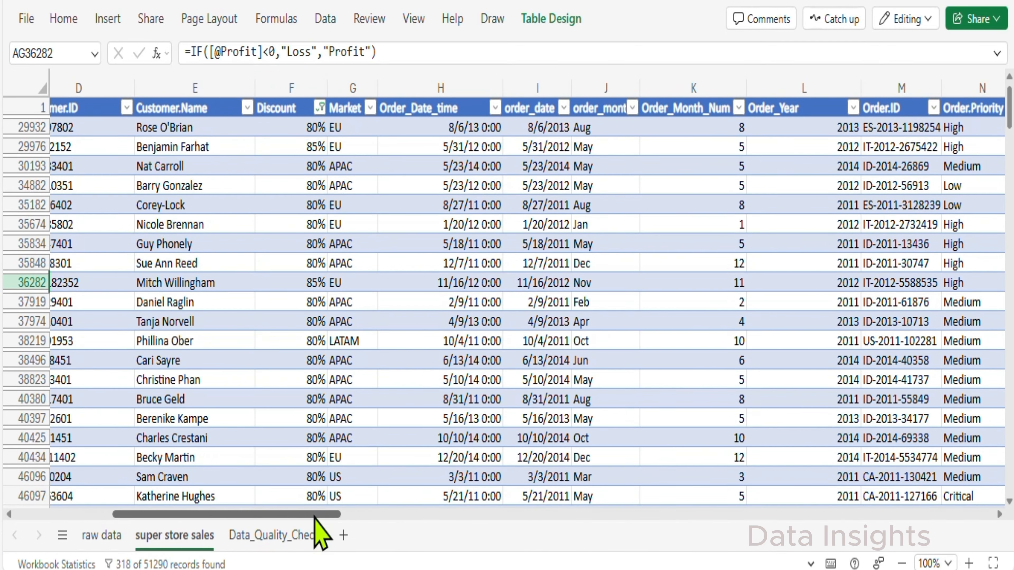
drag(382, 518, 701, 516)
scroll(785, 142, down, 15)
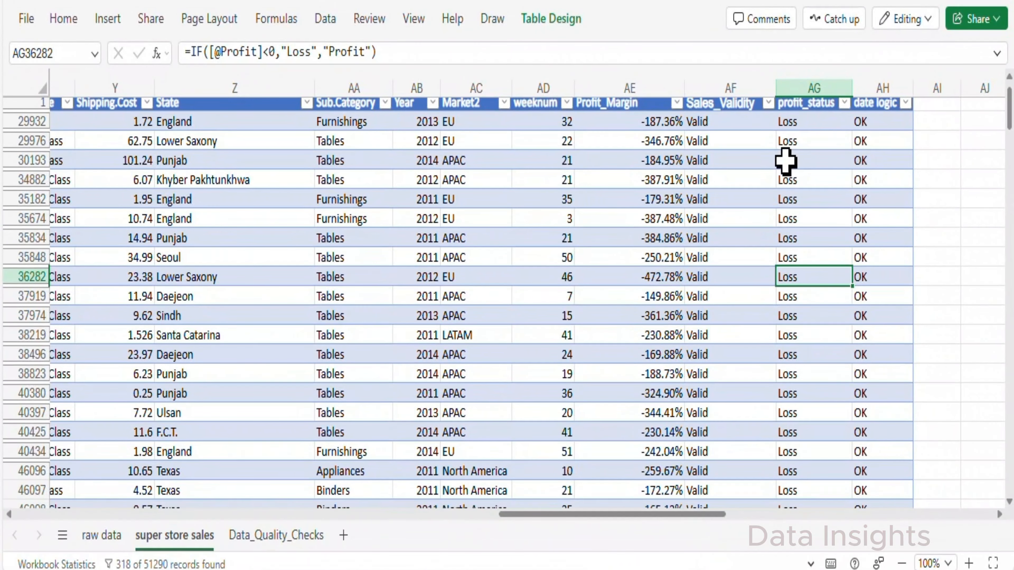
scroll(785, 164, down, 15)
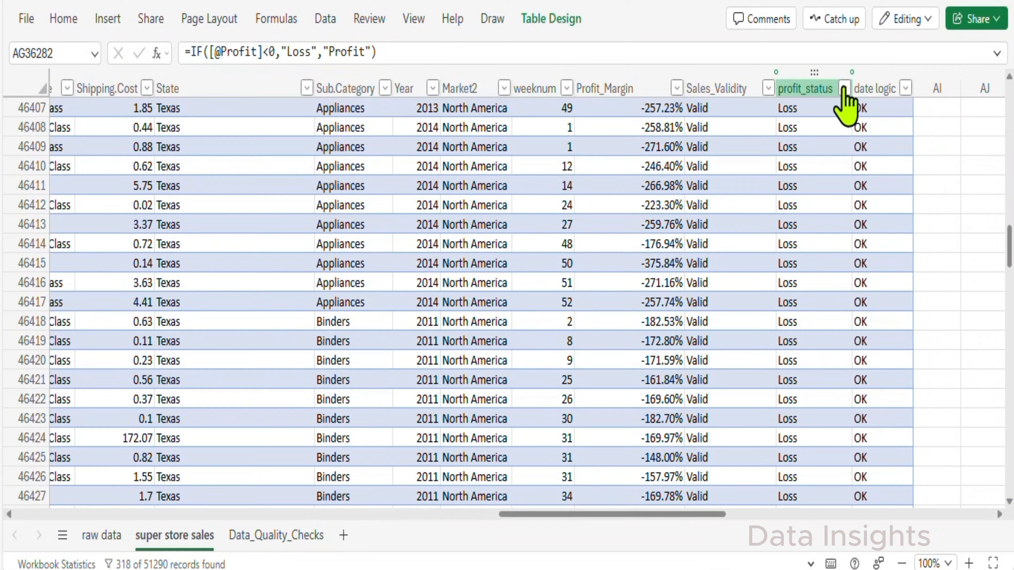
click(843, 89)
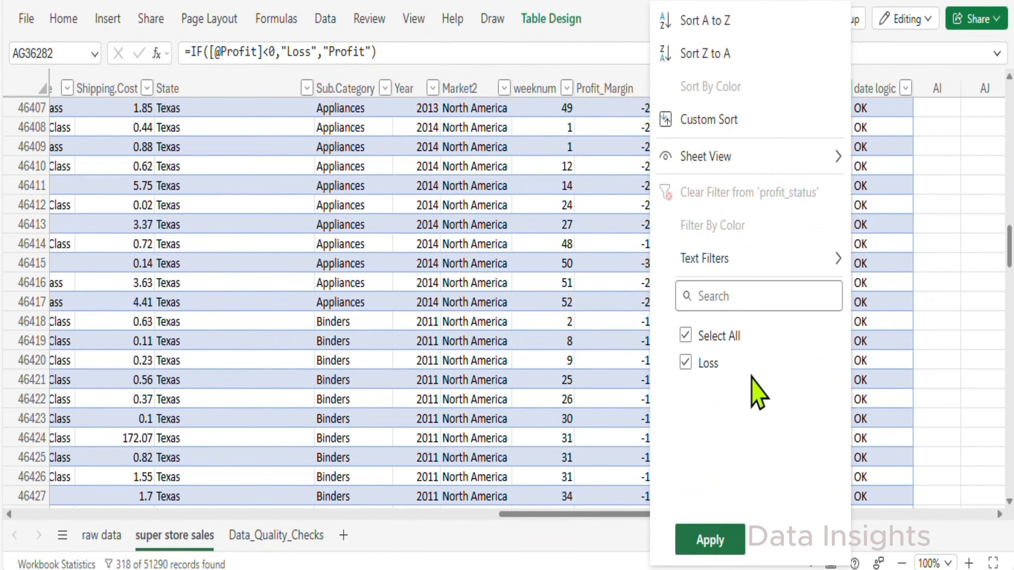
click(776, 306)
scroll(786, 367, down, 4)
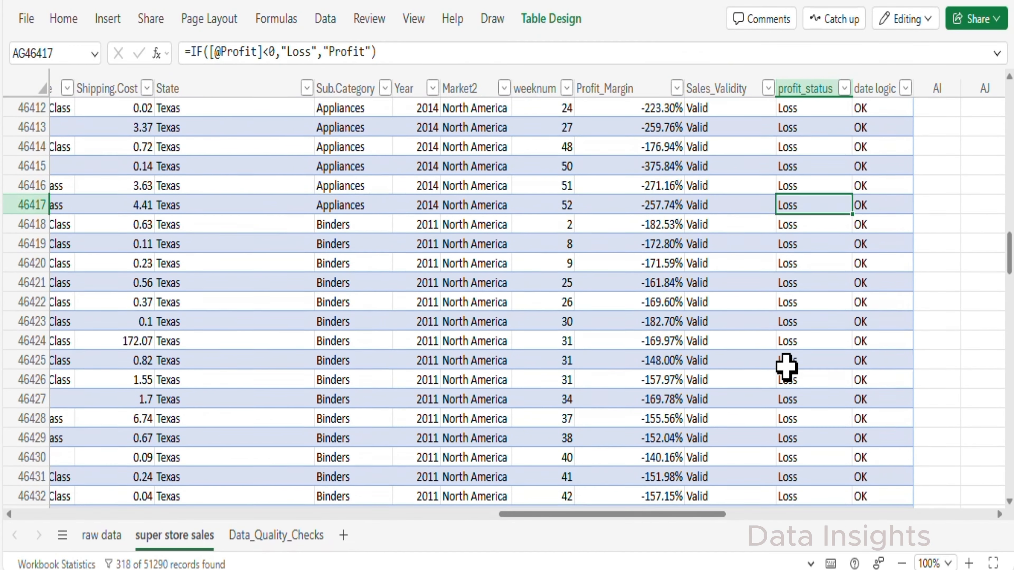
scroll(786, 365, up, 10)
scroll(785, 366, up, 1)
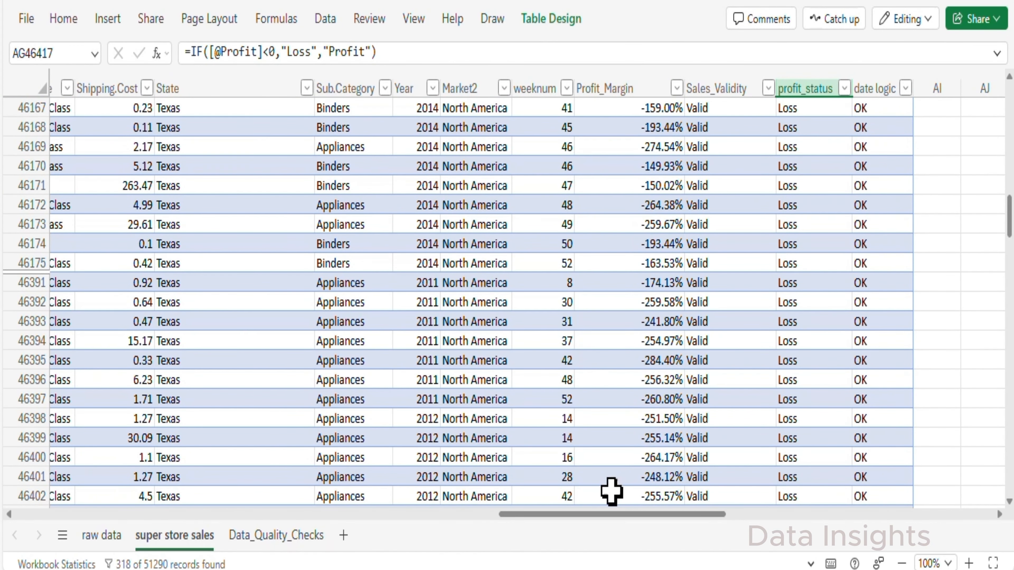
Clear the filter from the Discount column.
drag(607, 516, 232, 524)
scroll(274, 317, down, 7)
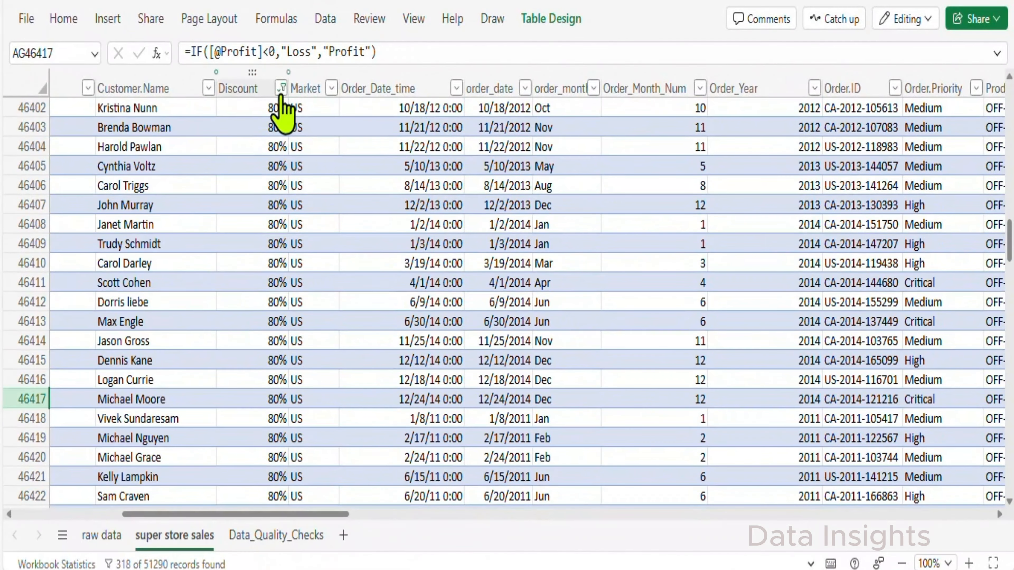
click(281, 88)
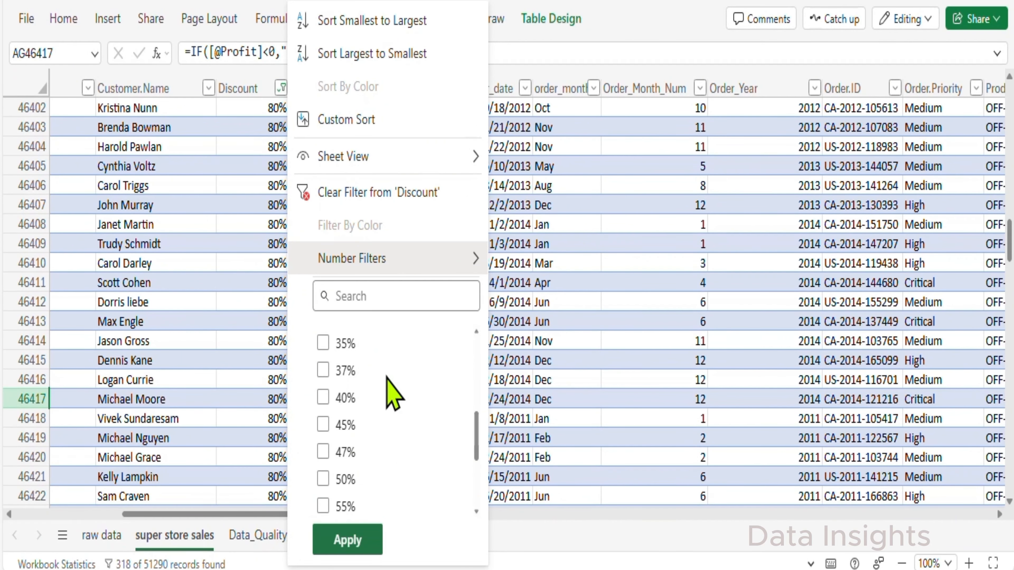
click(336, 192)
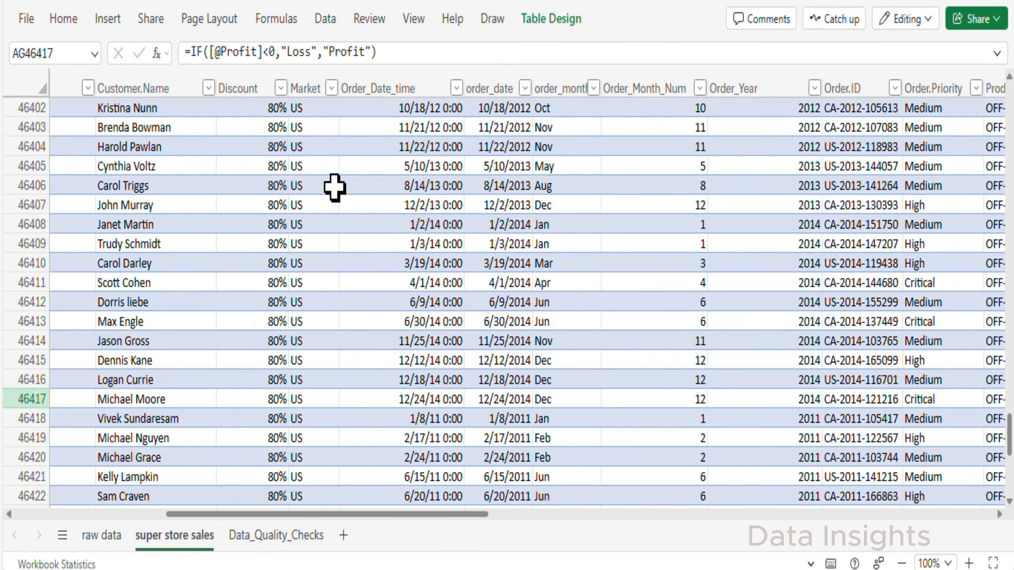
Select the entire Discount column in the super store sales table.
drag(393, 514, 894, 508)
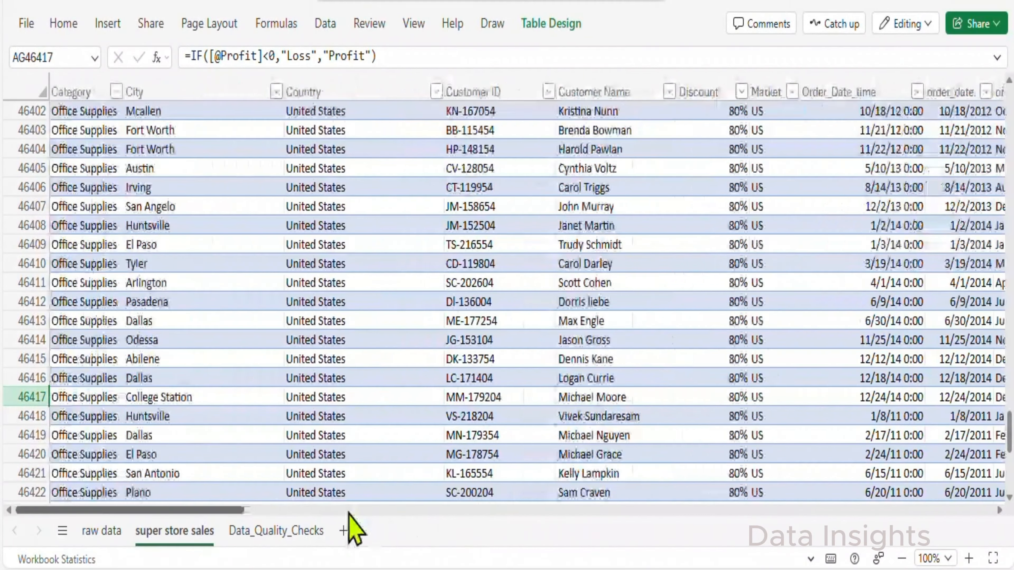
click(715, 91)
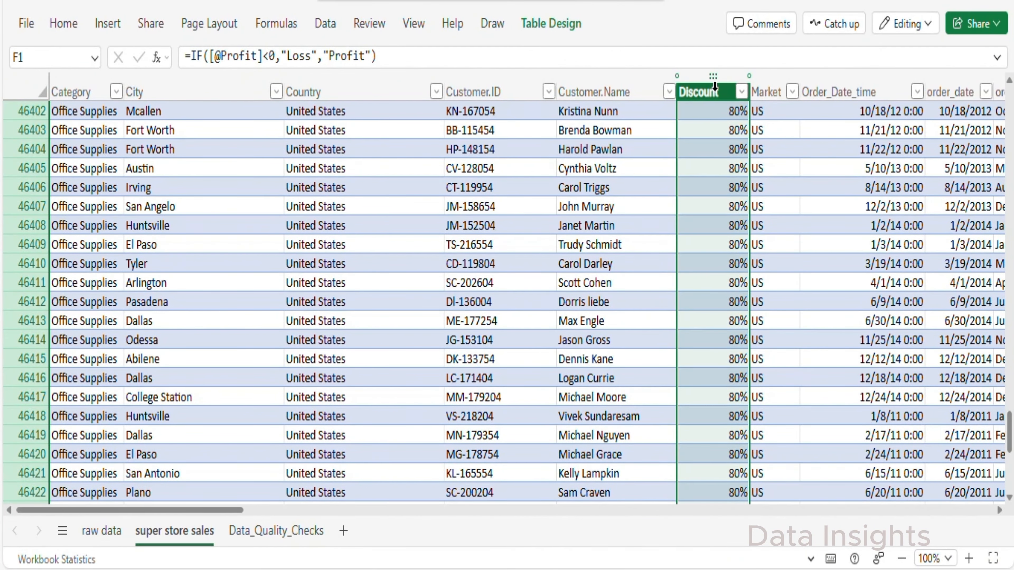